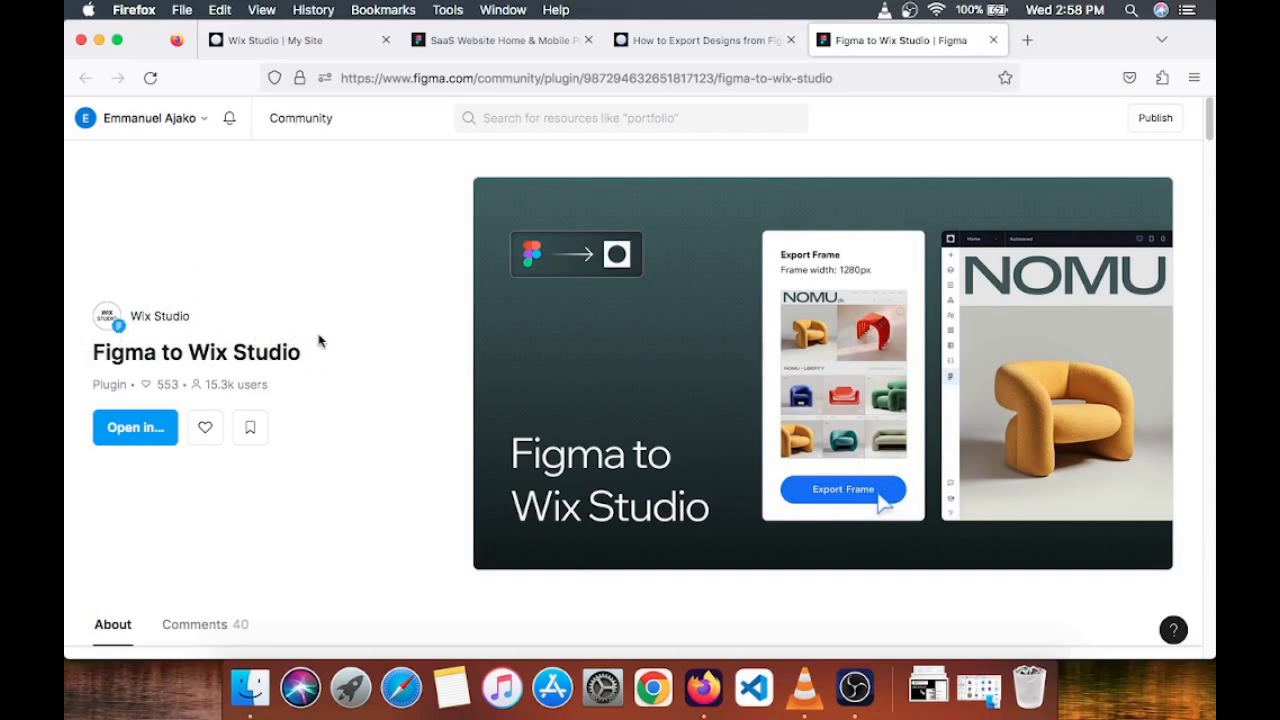
# - Switch to the Wix Studio site and open its Import from Figma tool
pyautogui.scroll(-2, 320, 343)
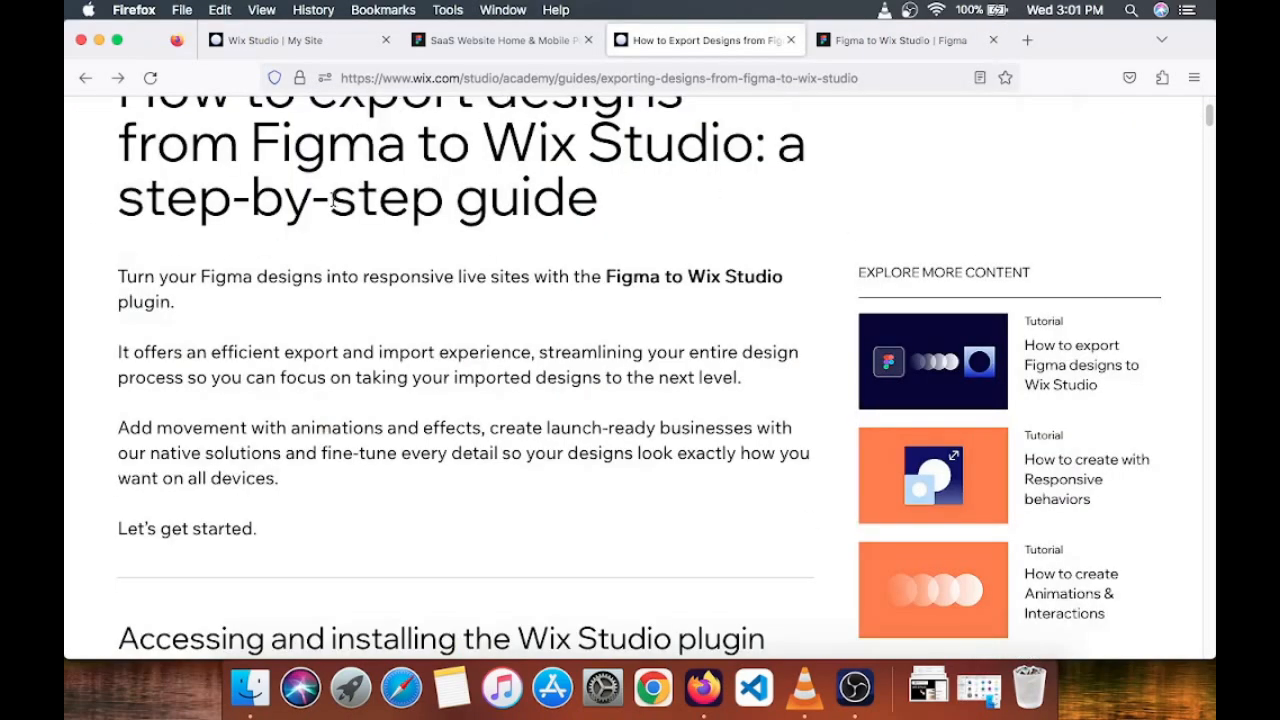
pyautogui.click(302, 42)
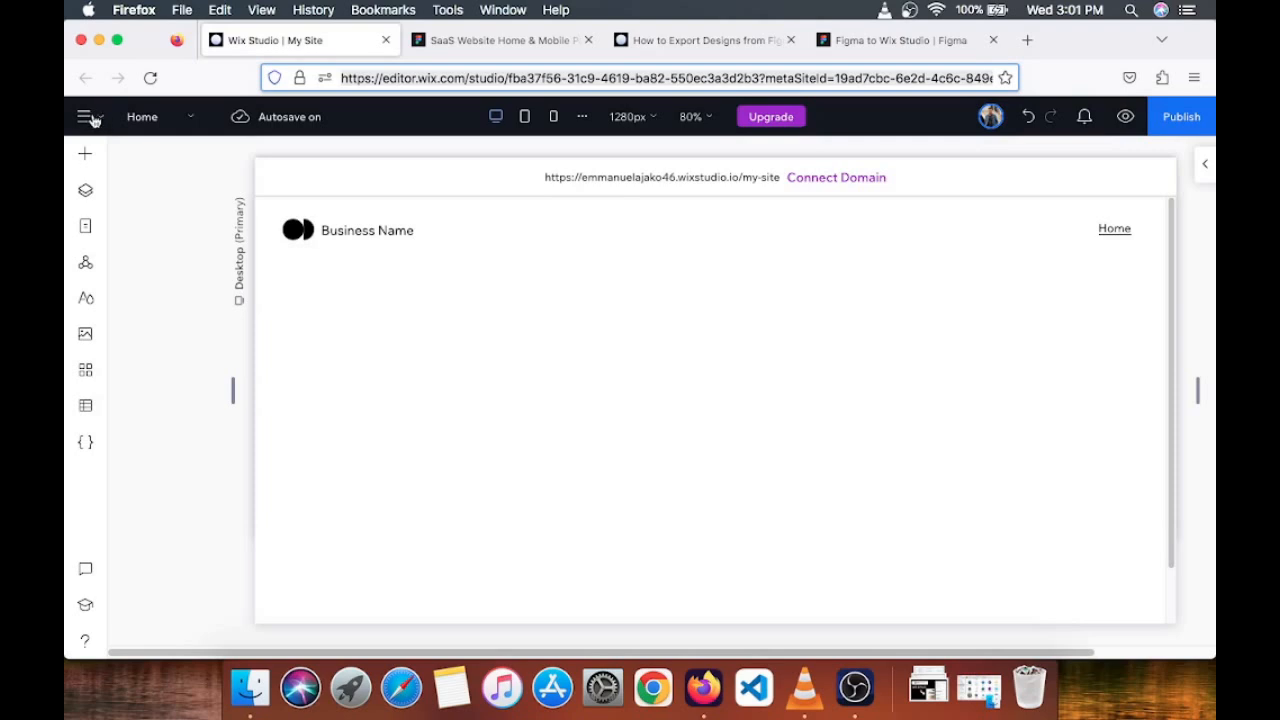
pyautogui.click(99, 120)
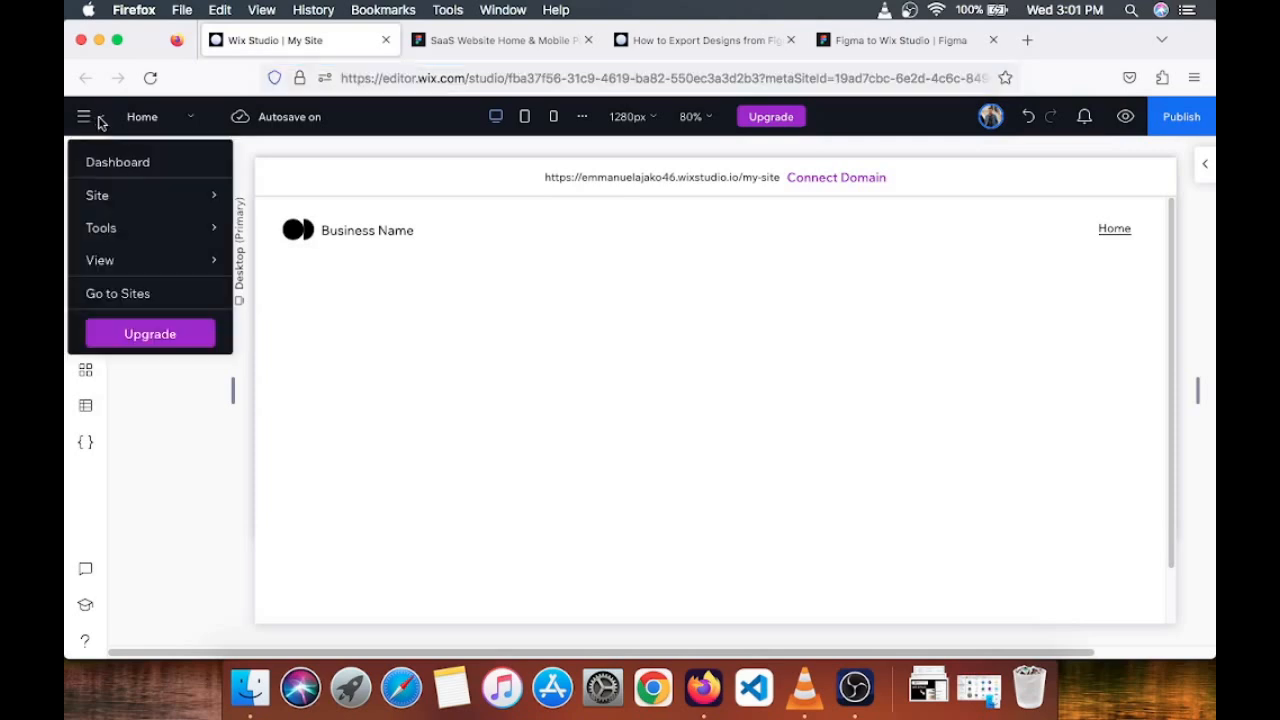
pyautogui.moveTo(106, 226)
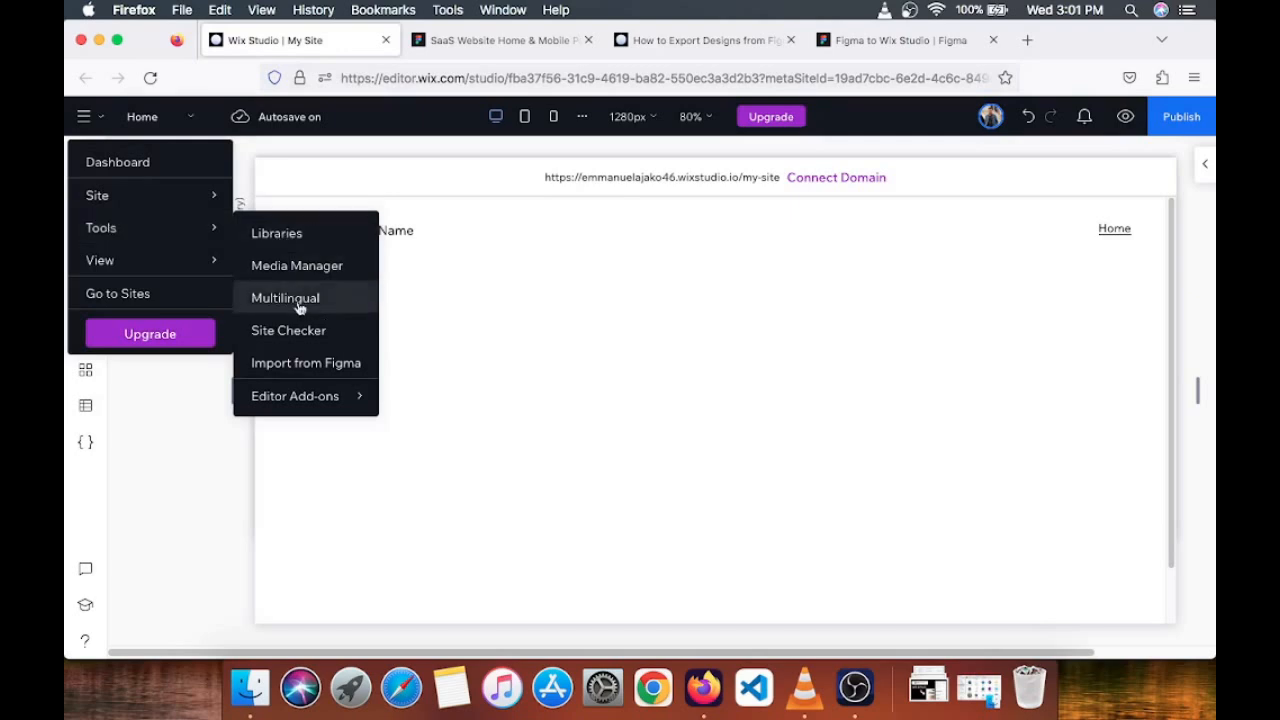
pyautogui.click(335, 365)
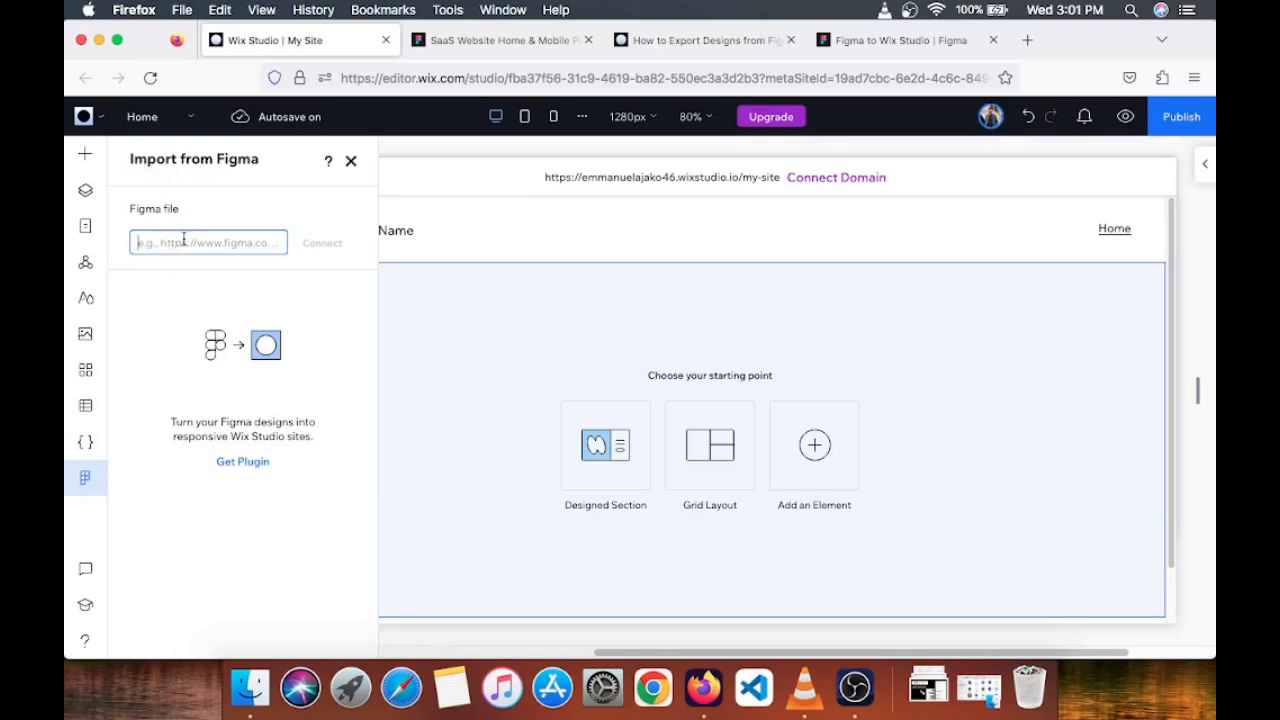
# - Switch to the SaaS Website Home & Mobile Page file in Figma and copy its share link
pyautogui.click(459, 42)
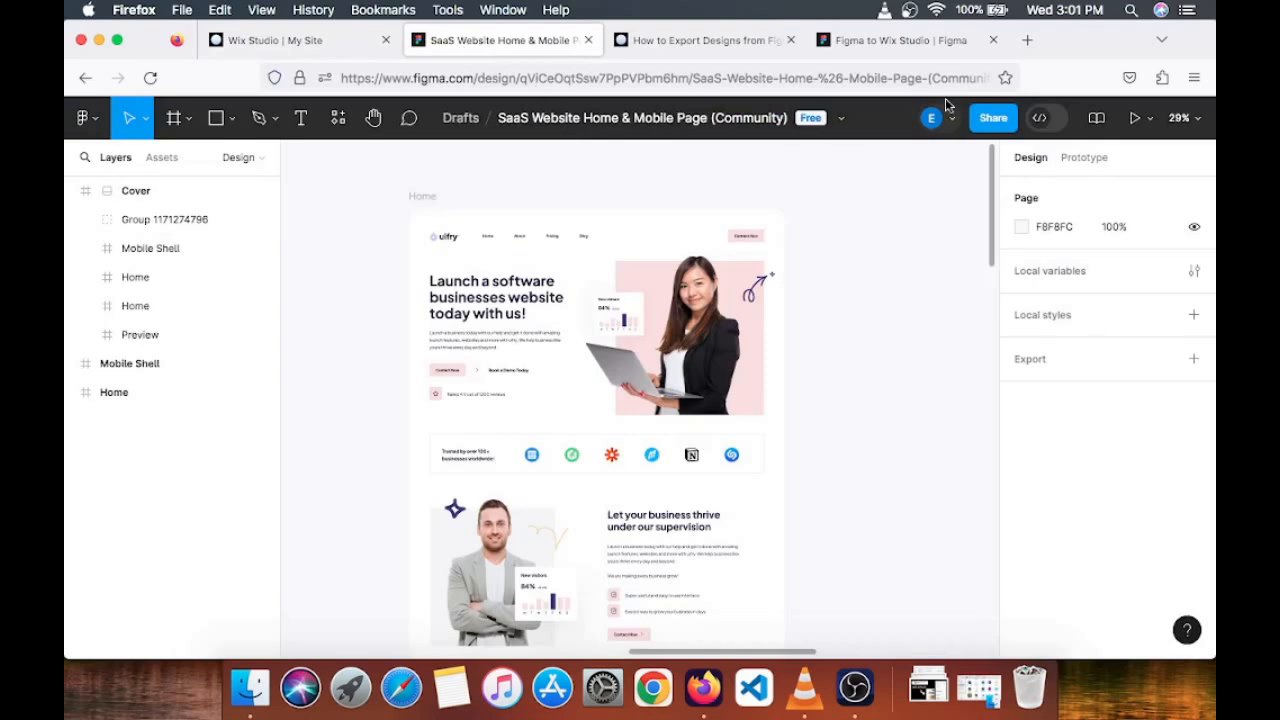
pyautogui.click(993, 118)
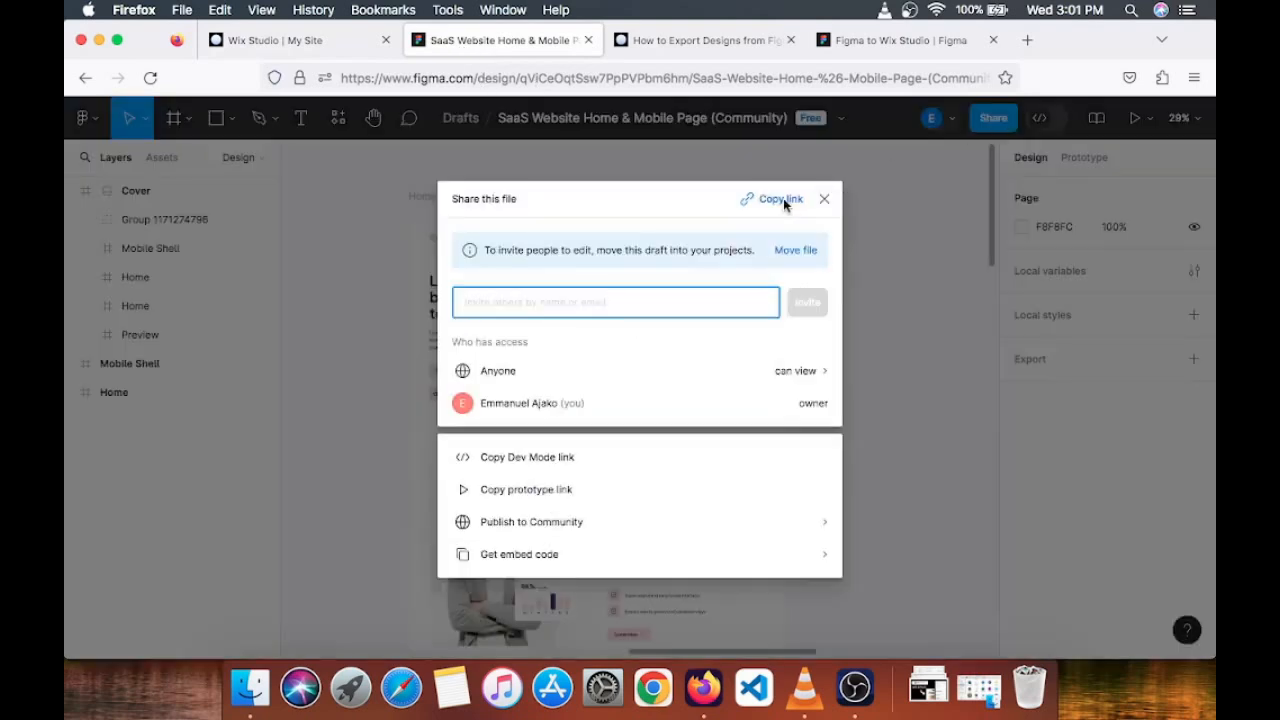
pyautogui.click(770, 200)
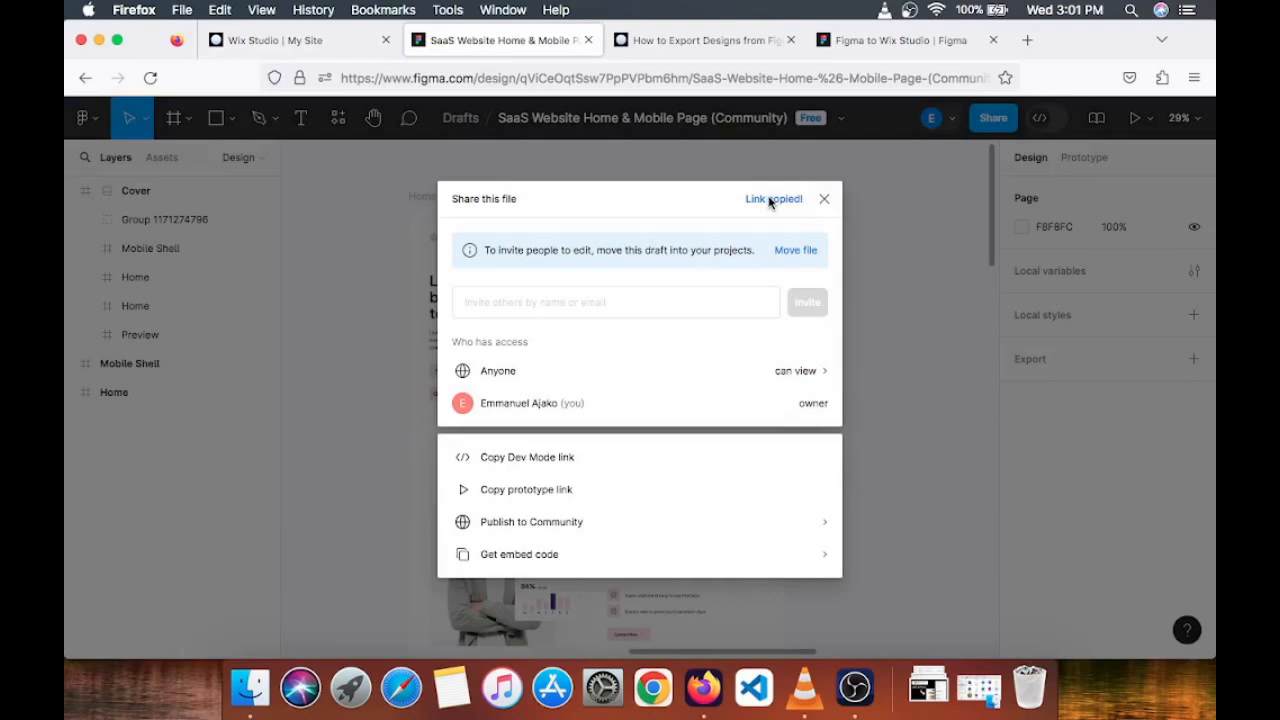
# - Return to Wix Studio, paste the copied link as the Figma file and connect it
pyautogui.click(370, 41)
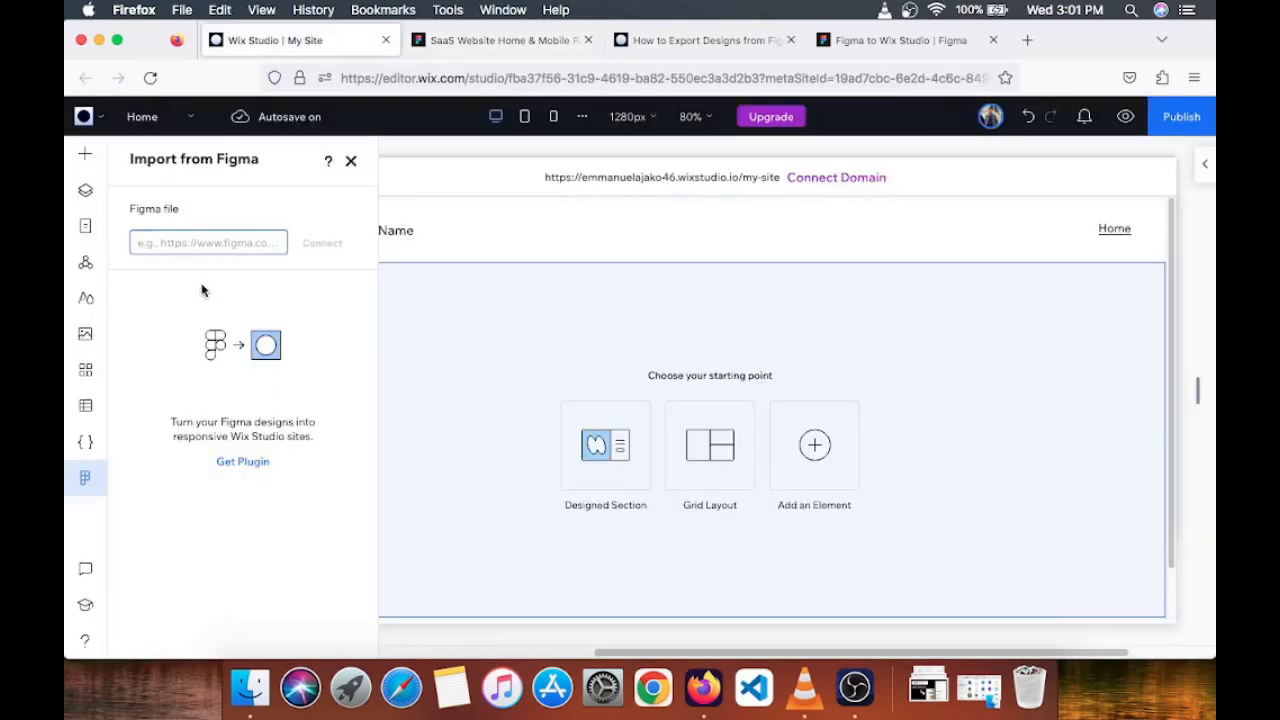
pyautogui.rightClick(197, 246)
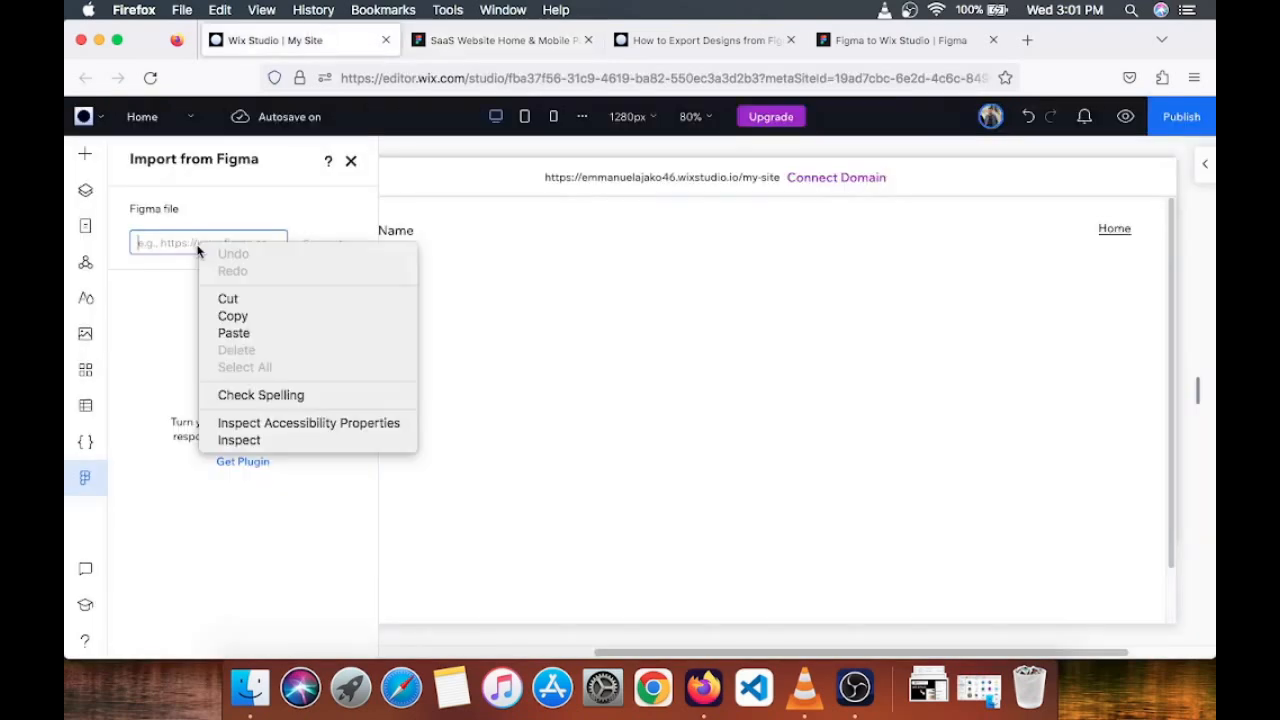
pyautogui.click(235, 331)
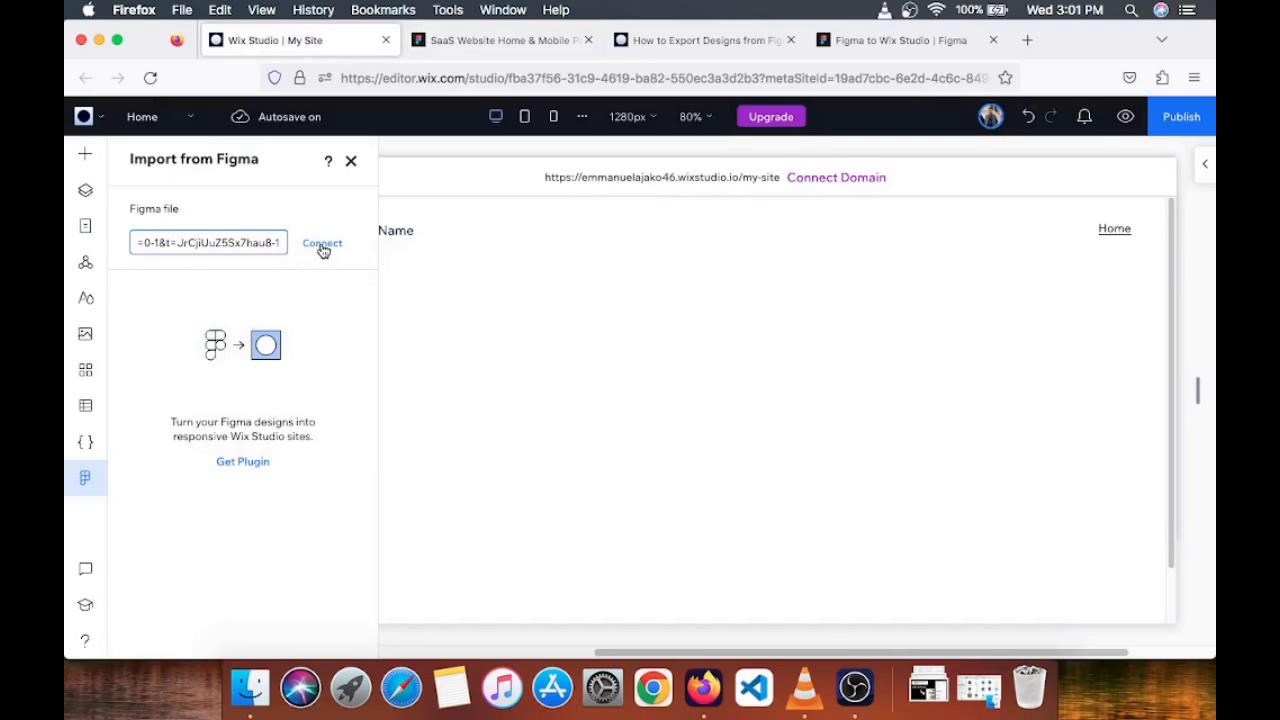
pyautogui.click(323, 246)
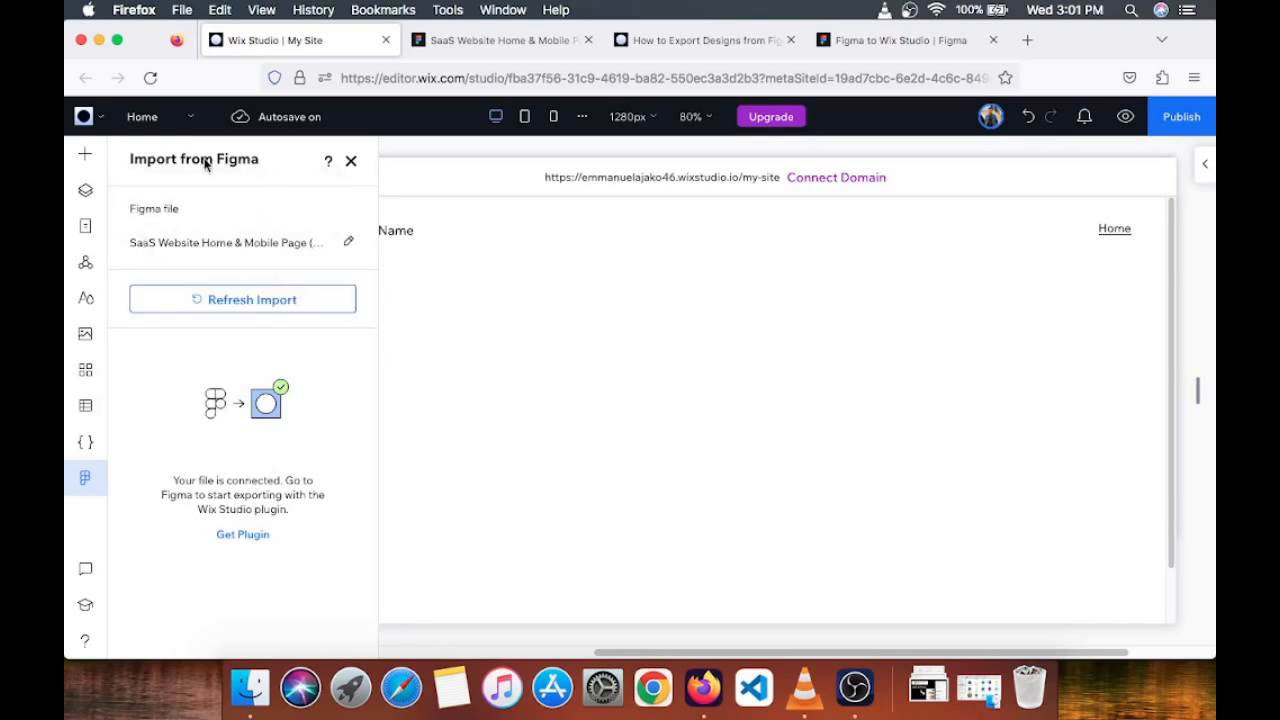
# - Back in the Figma file, close the share dialog, search the plugins for "figma to wix studio" and run Figma to Wix Studio
pyautogui.click(467, 42)
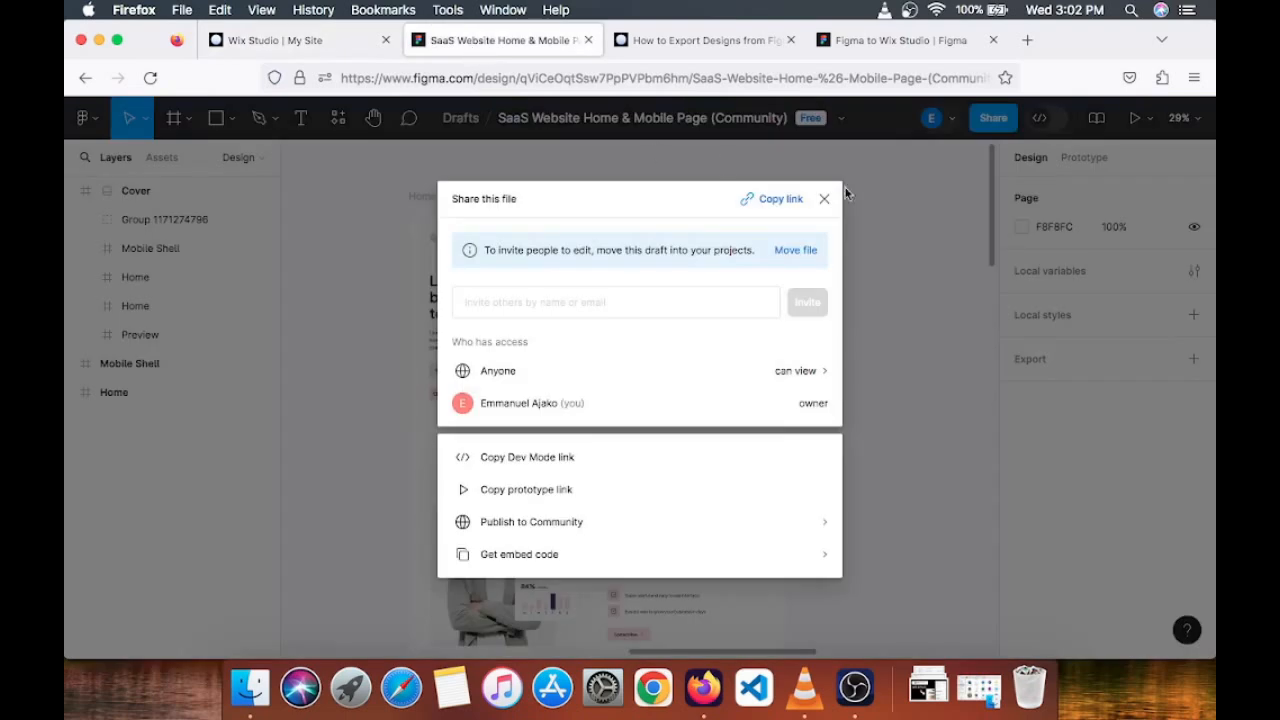
pyautogui.click(824, 201)
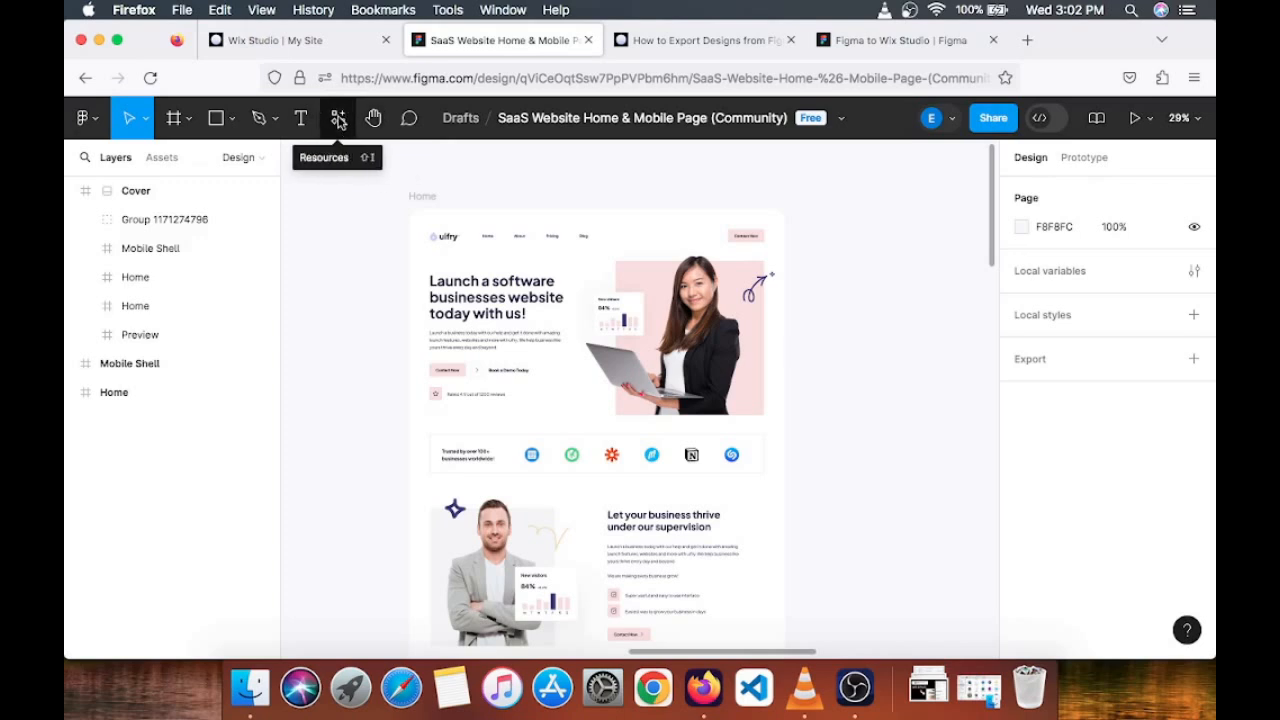
pyautogui.click(338, 119)
pyautogui.click(424, 160)
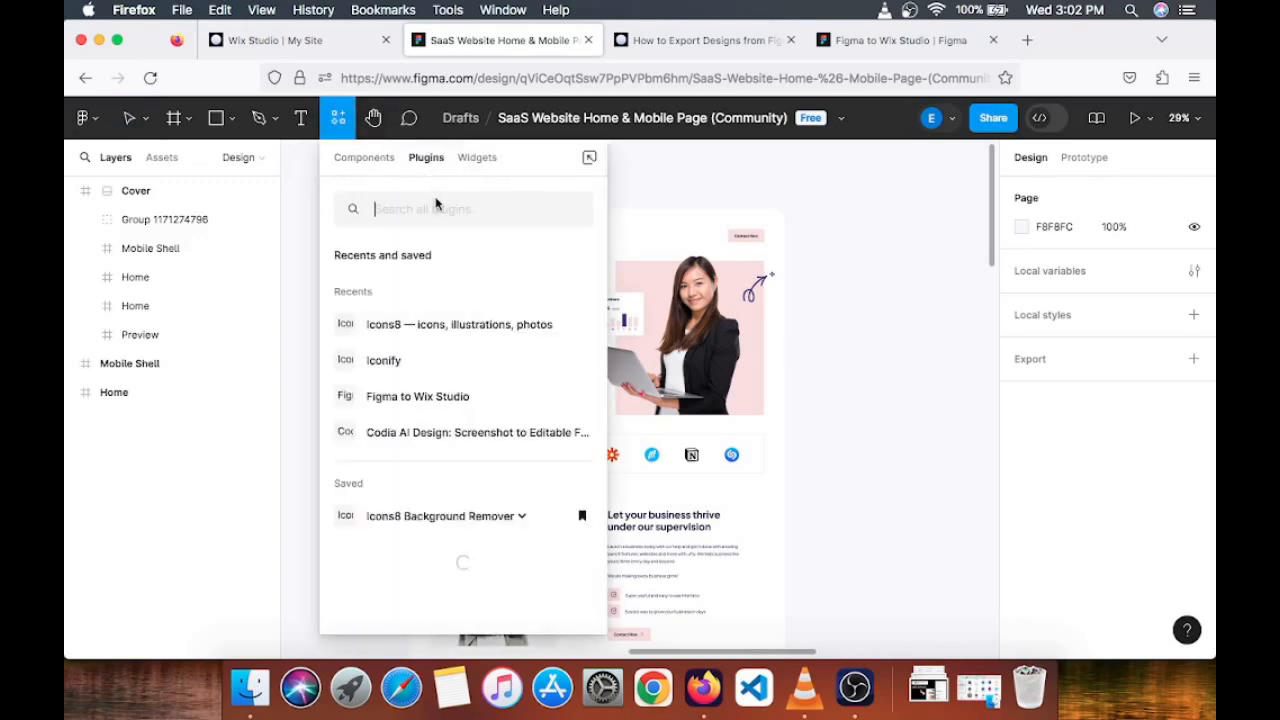
pyautogui.write('figma')
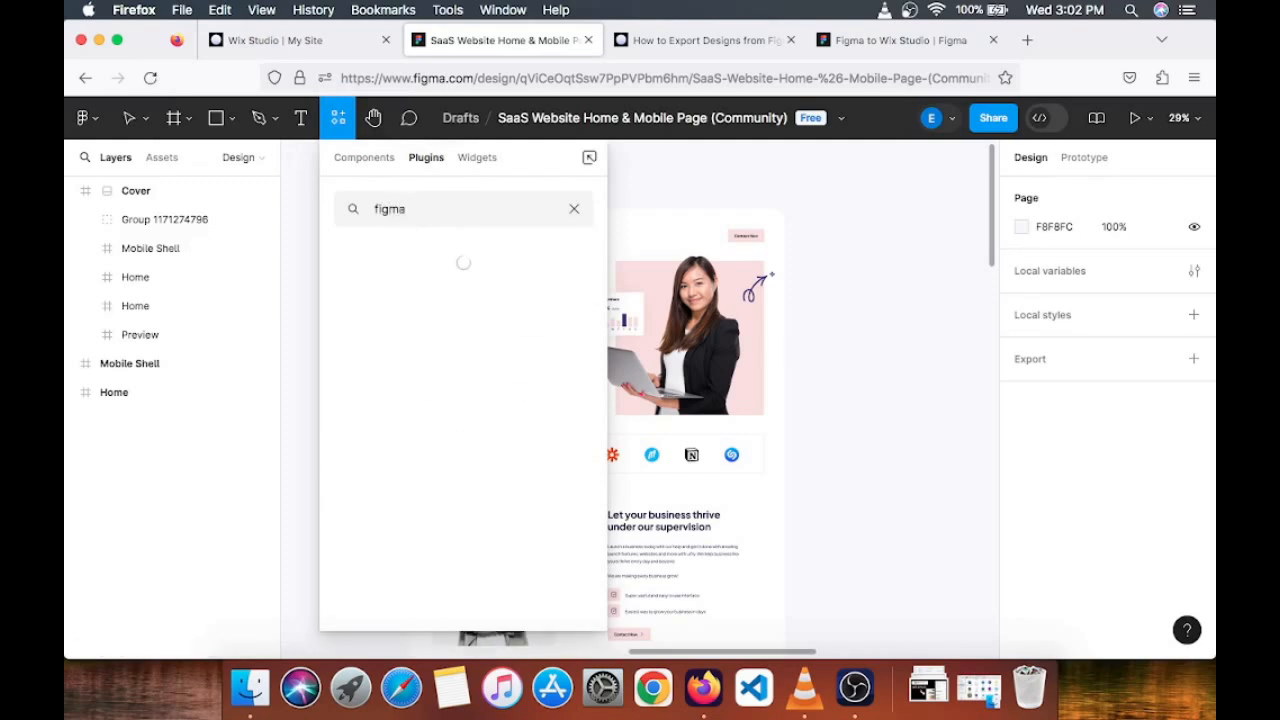
pyautogui.write(' to wi')
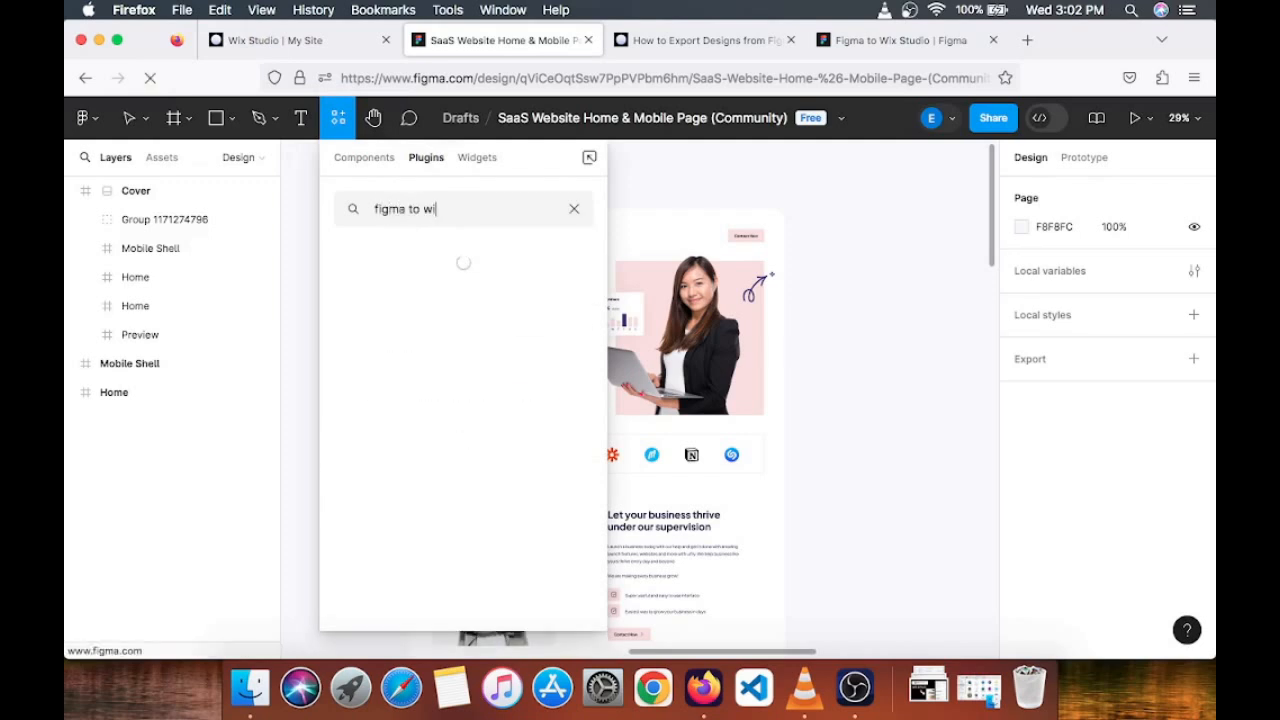
pyautogui.write('x studio')
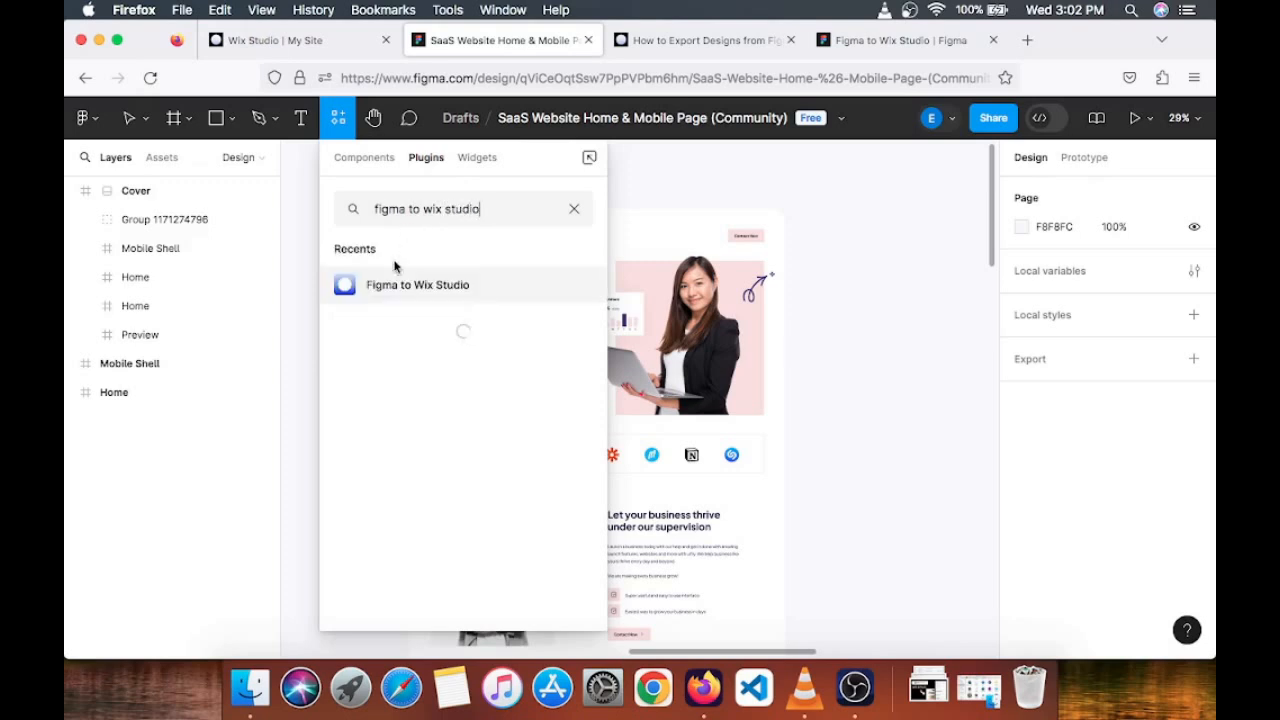
pyautogui.click(455, 287)
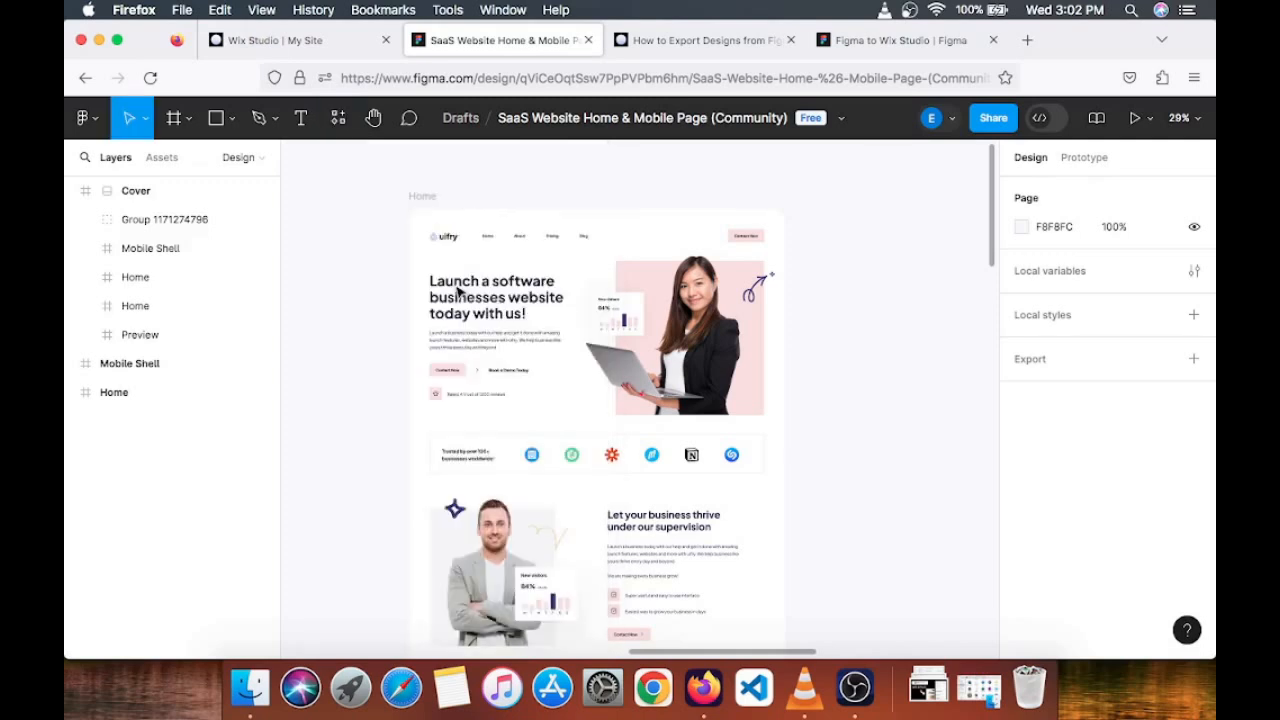
pyautogui.click(457, 290)
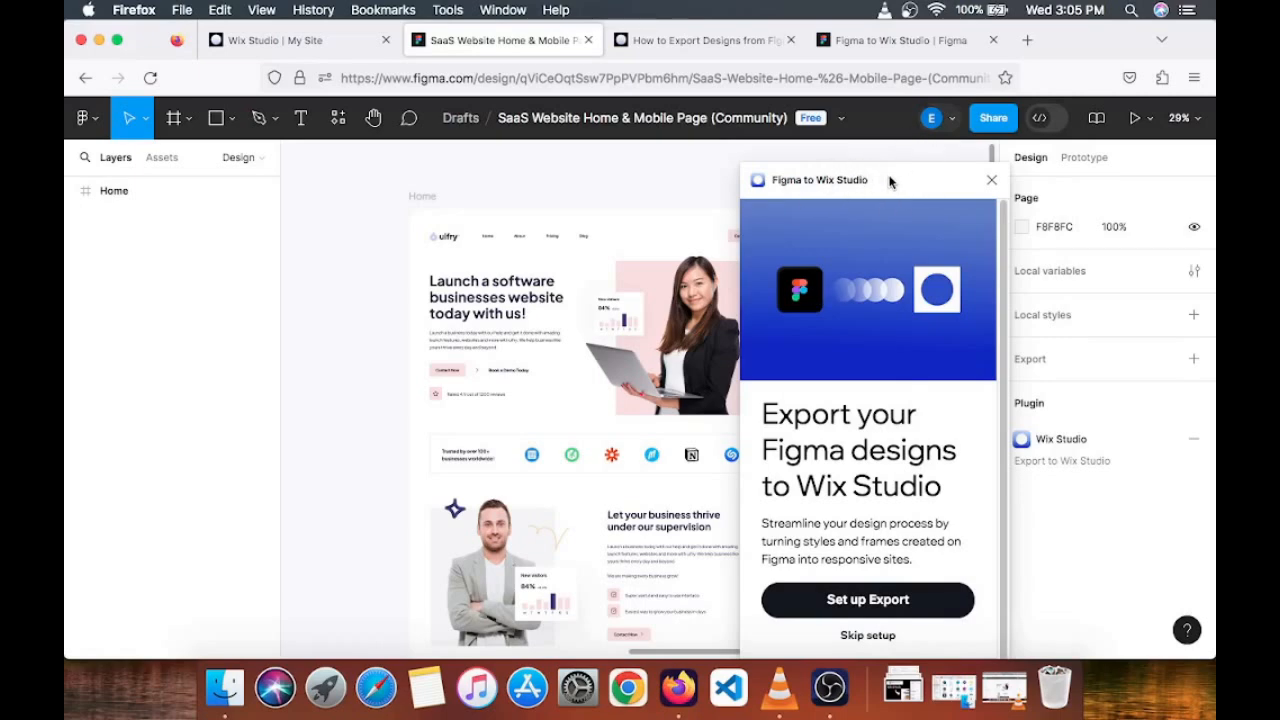
# - Set up the export in the Figma to Wix Studio plugin, marking the file as connected, and start the export
pyautogui.moveTo(889, 181); pyautogui.dragTo(875, 159)
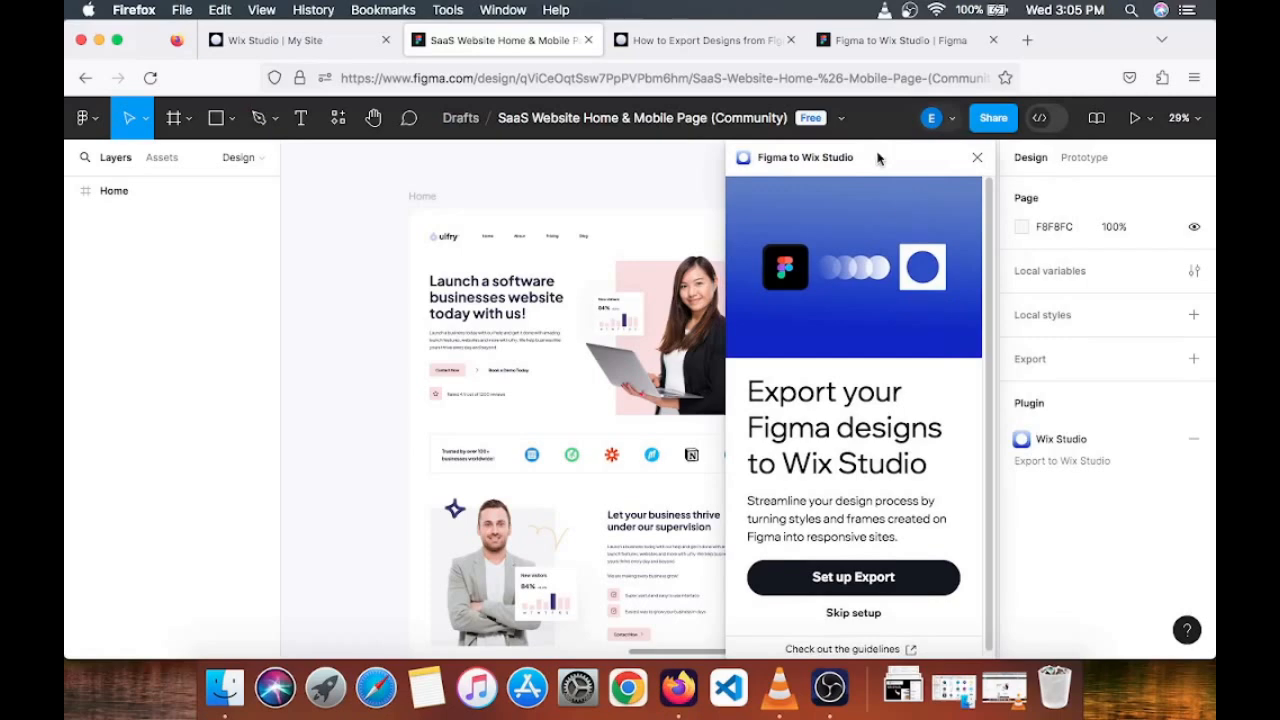
pyautogui.click(846, 579)
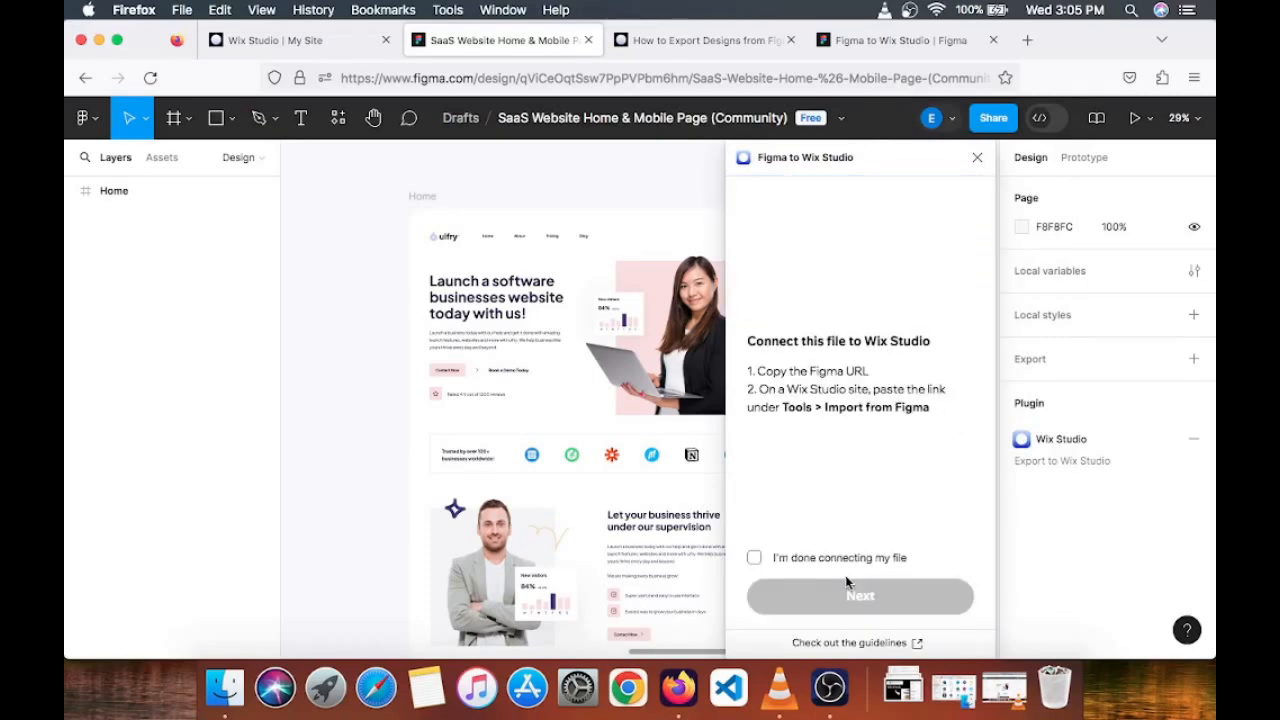
pyautogui.click(755, 560)
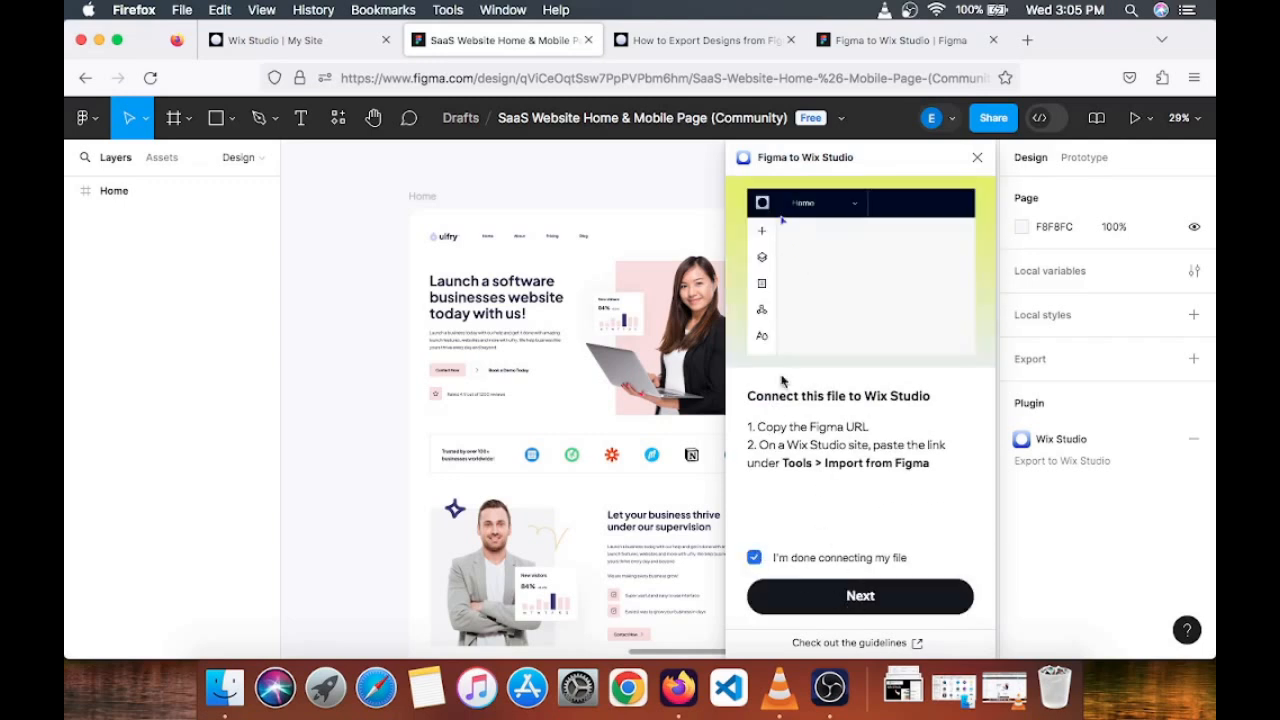
pyautogui.click(267, 48)
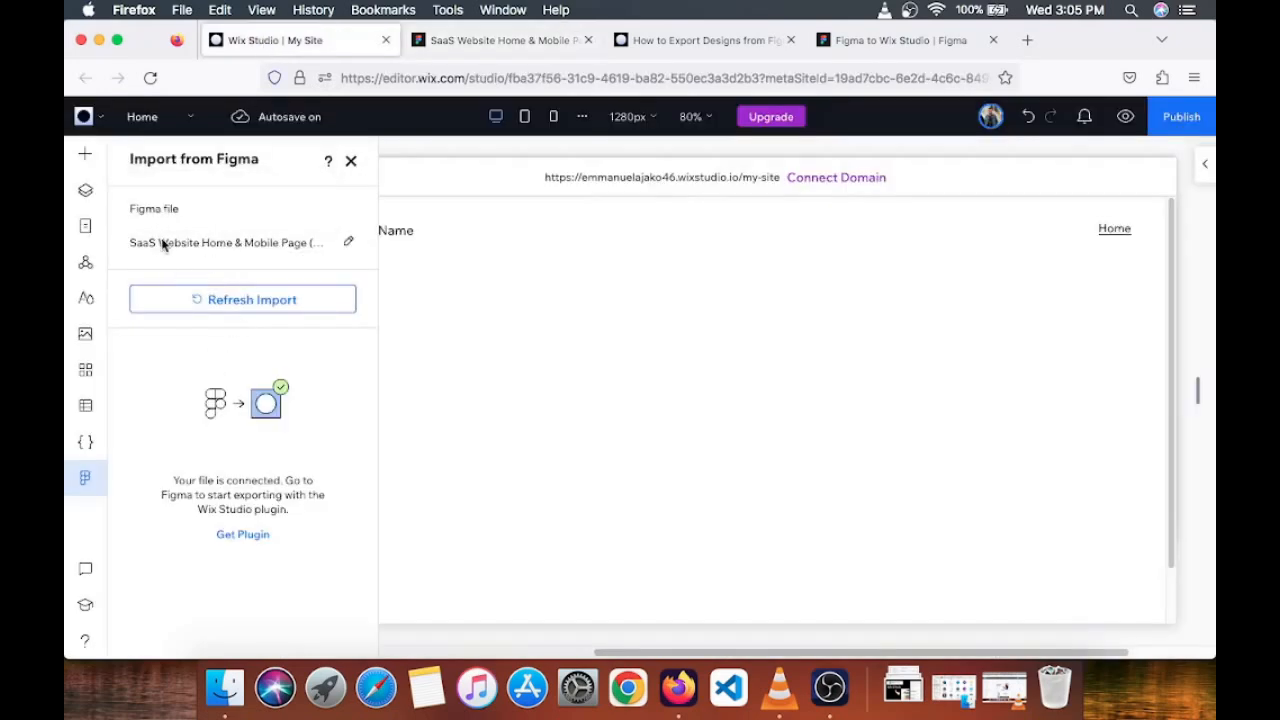
pyautogui.click(487, 38)
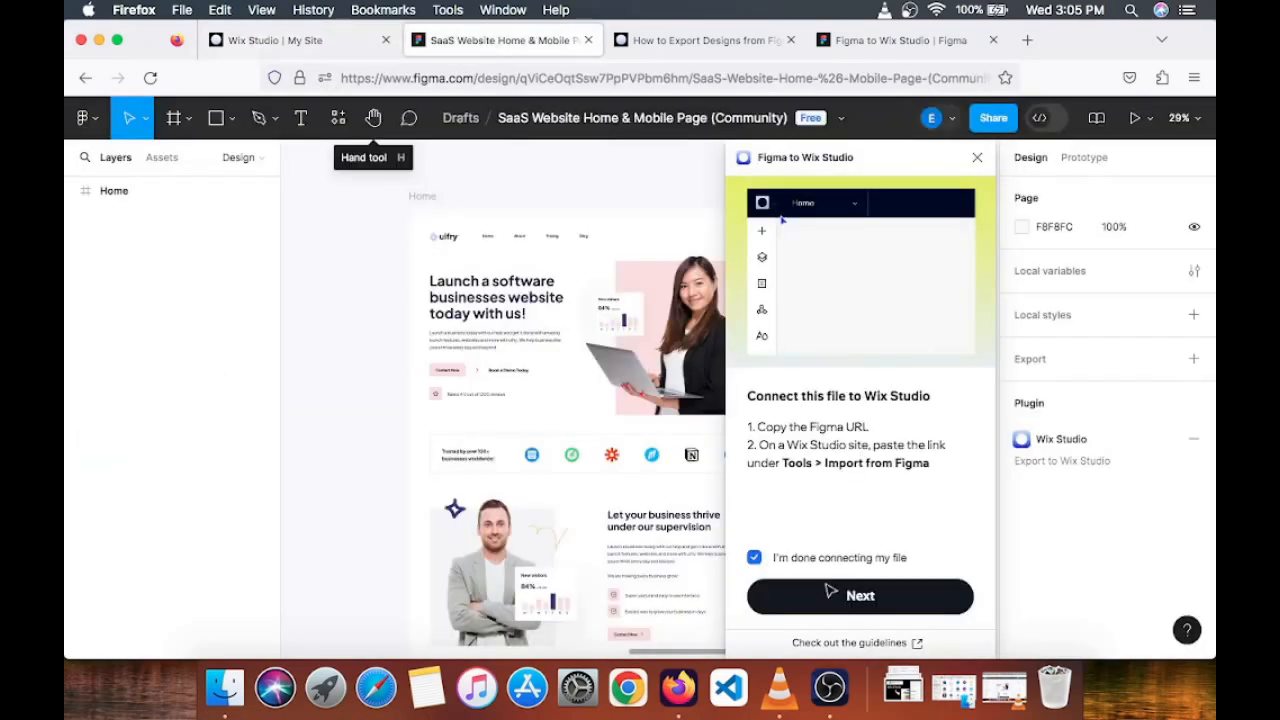
pyautogui.click(876, 598)
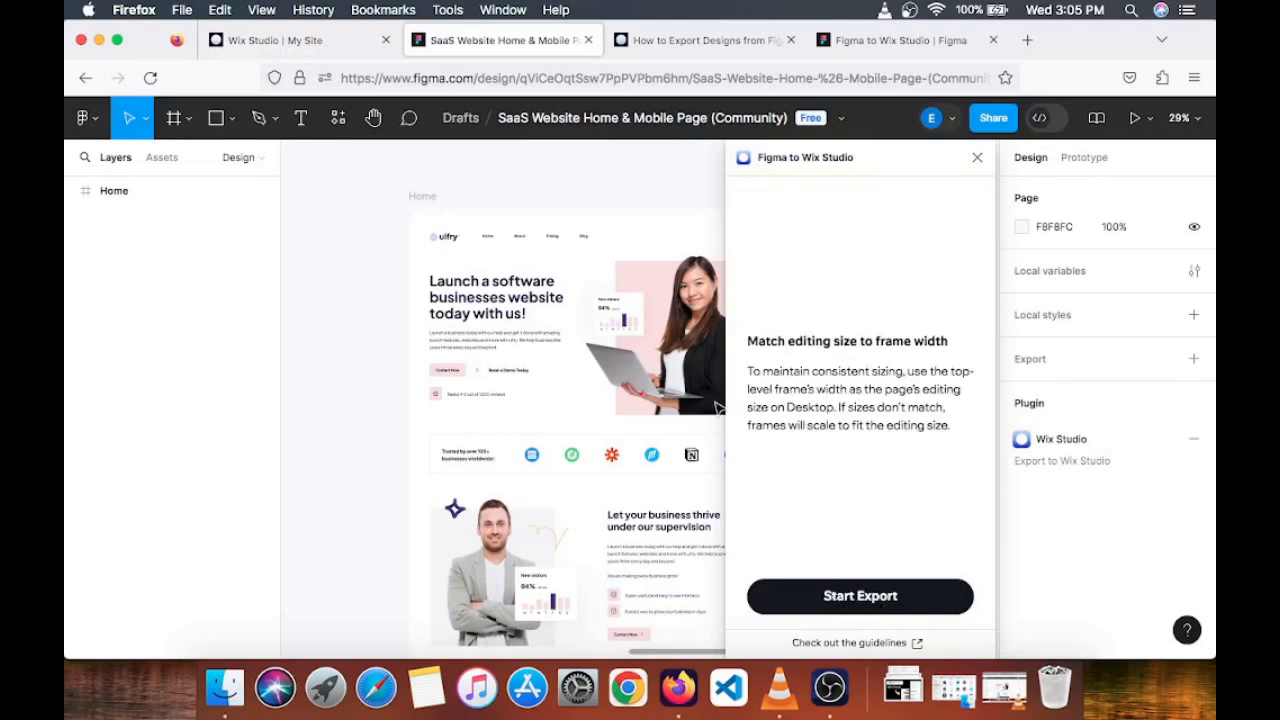
pyautogui.click(827, 598)
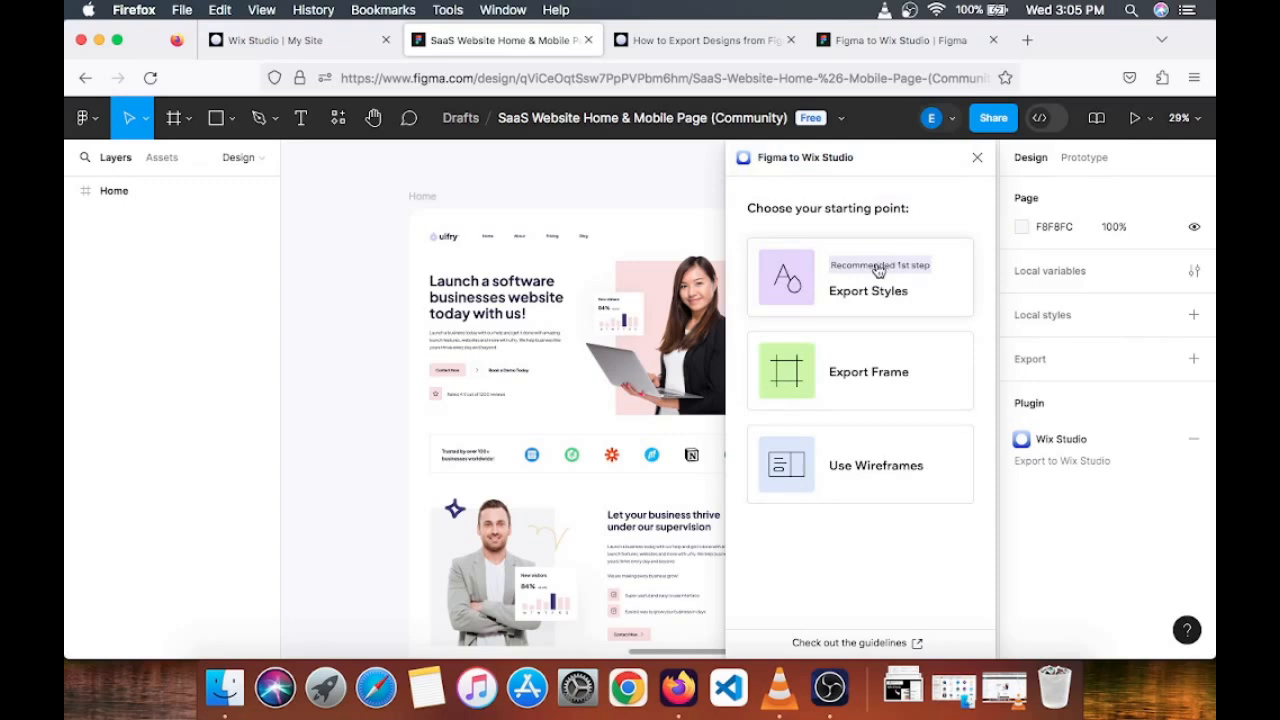
# - Export the colors and typography of the Home frame as styles to Wix Studio
pyautogui.click(905, 290)
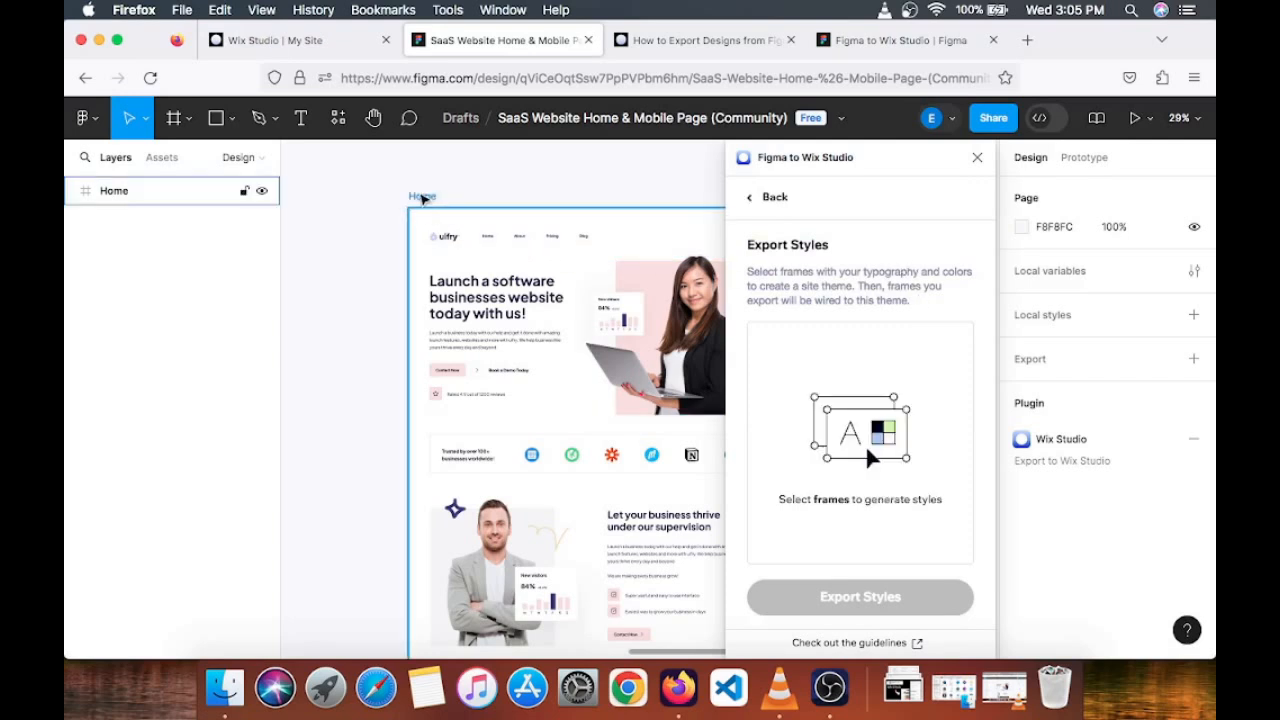
pyautogui.click(422, 198)
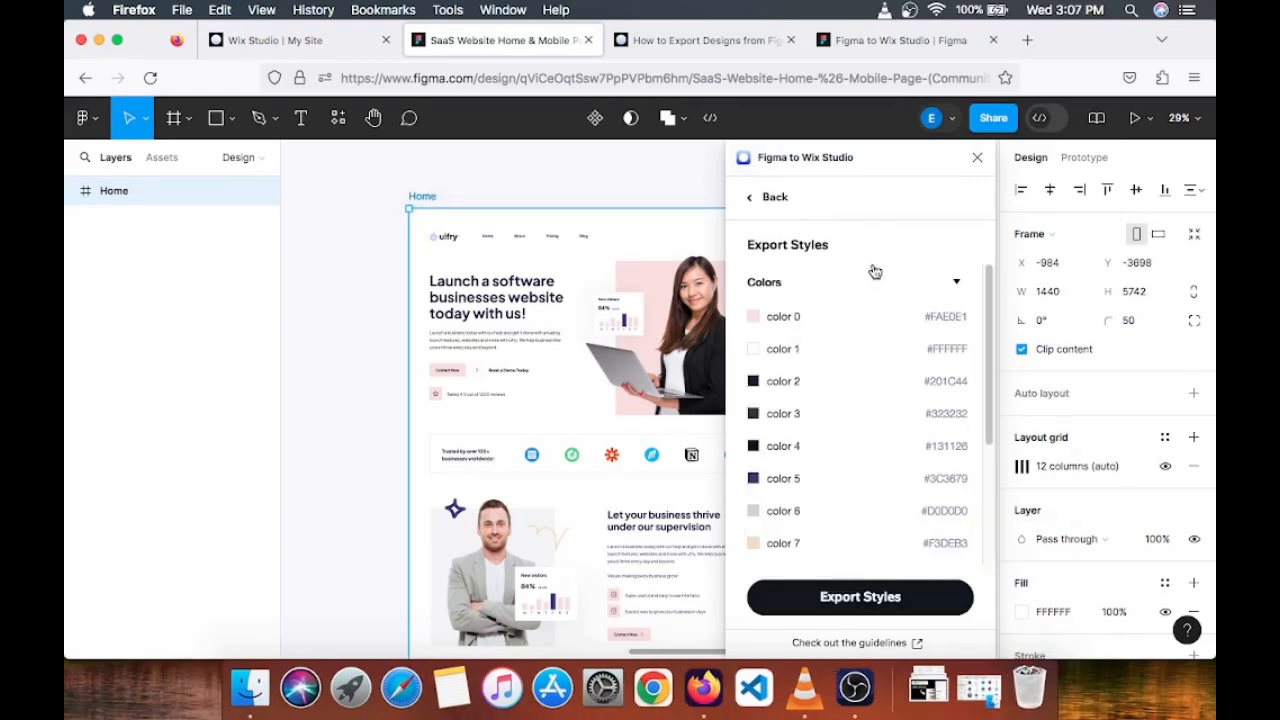
pyautogui.scroll(-3, 839, 360)
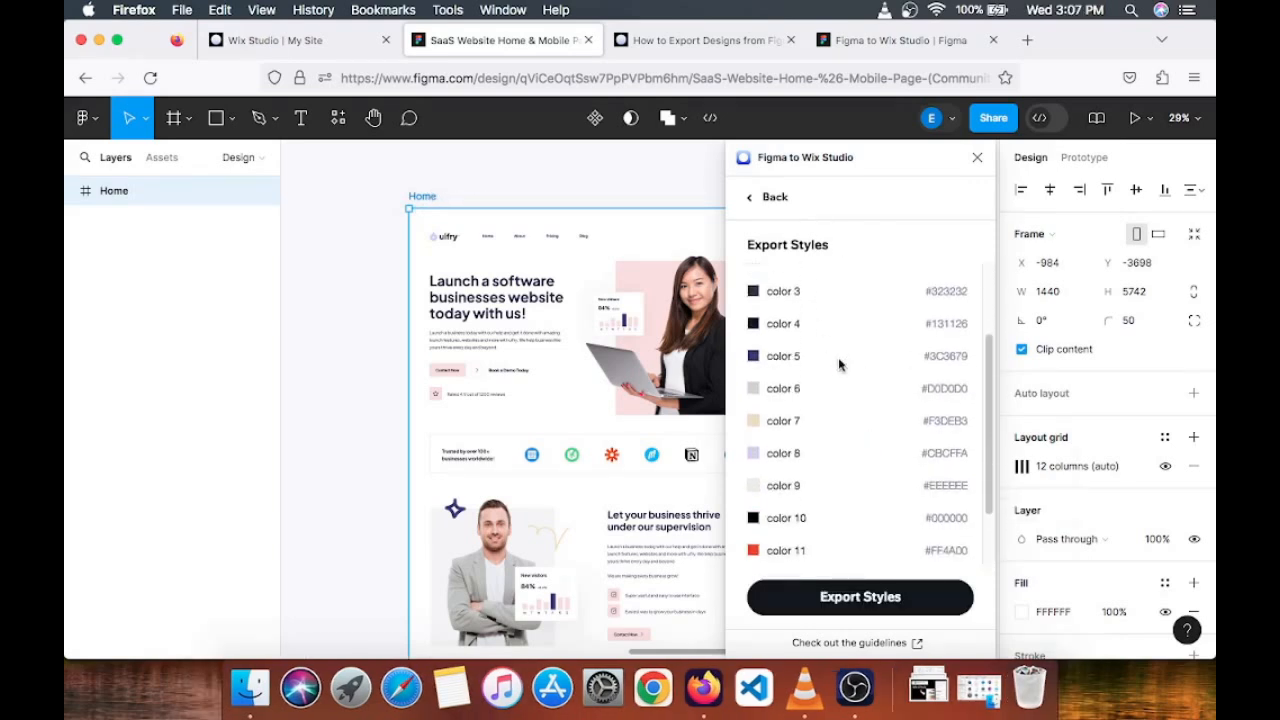
pyautogui.scroll(-5, 839, 365)
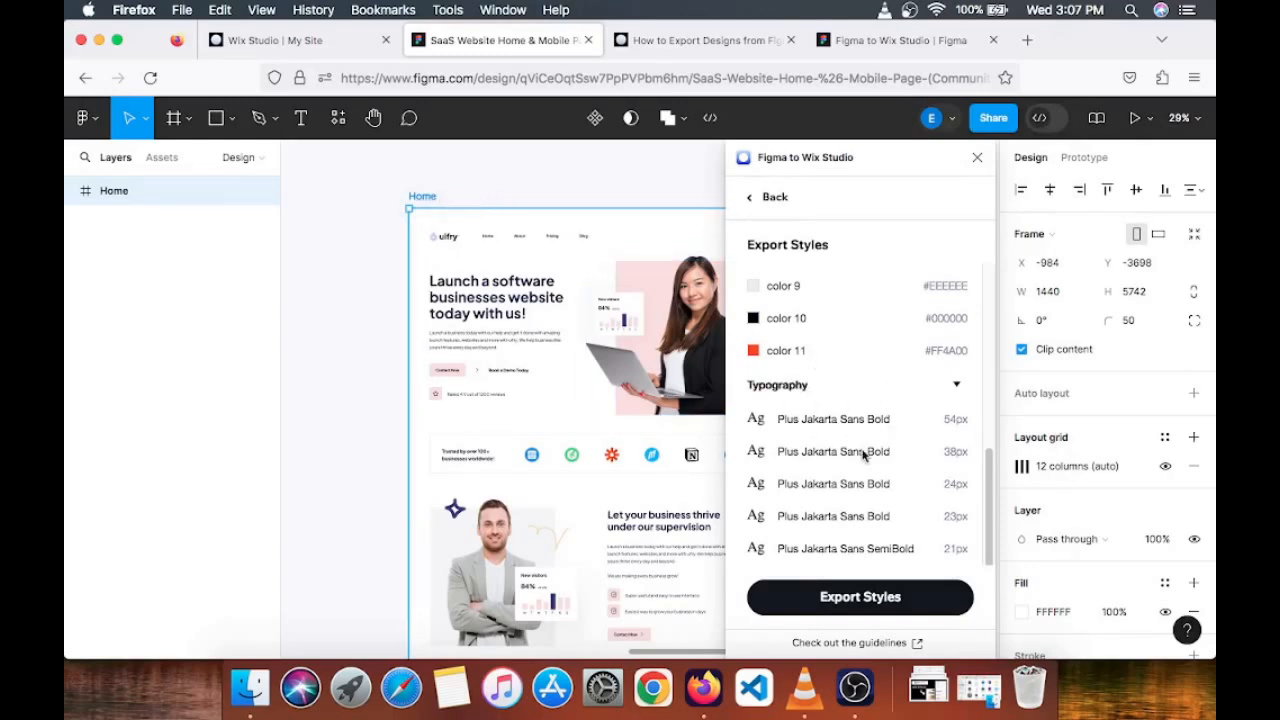
pyautogui.click(870, 598)
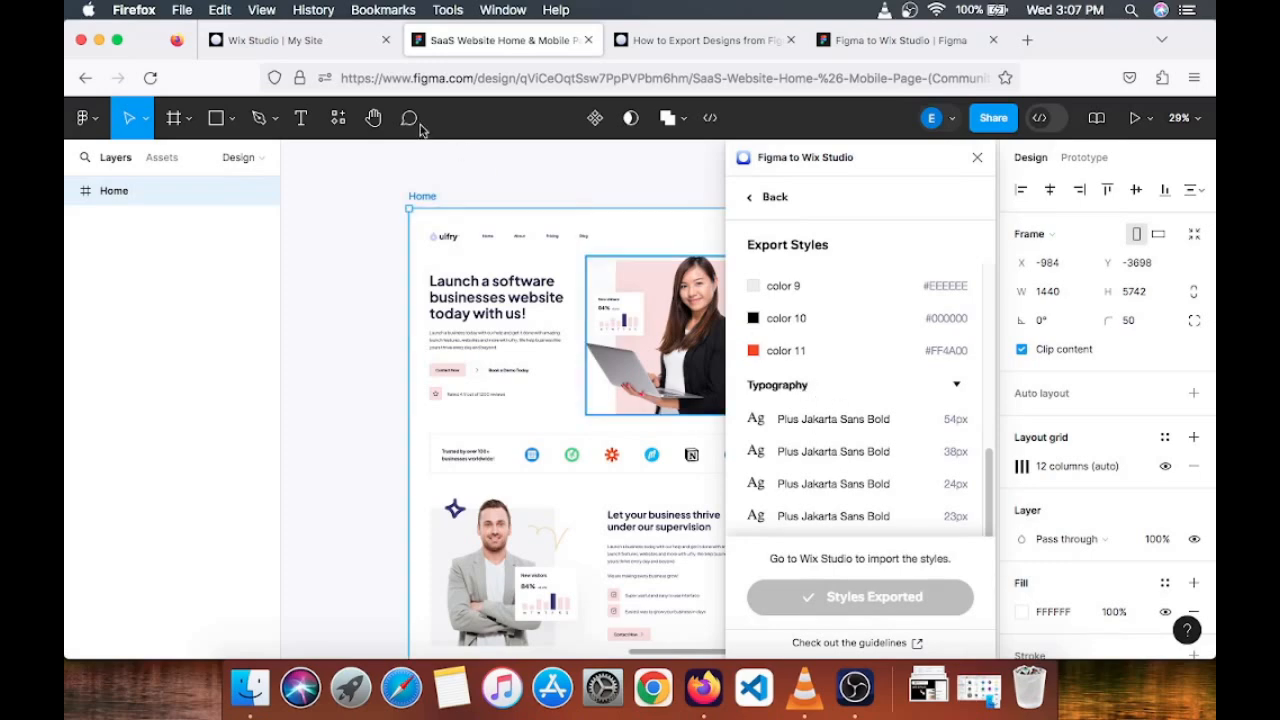
# - Switch to Wix Studio, refresh the Figma import and review the imported theme colors
pyautogui.click(268, 46)
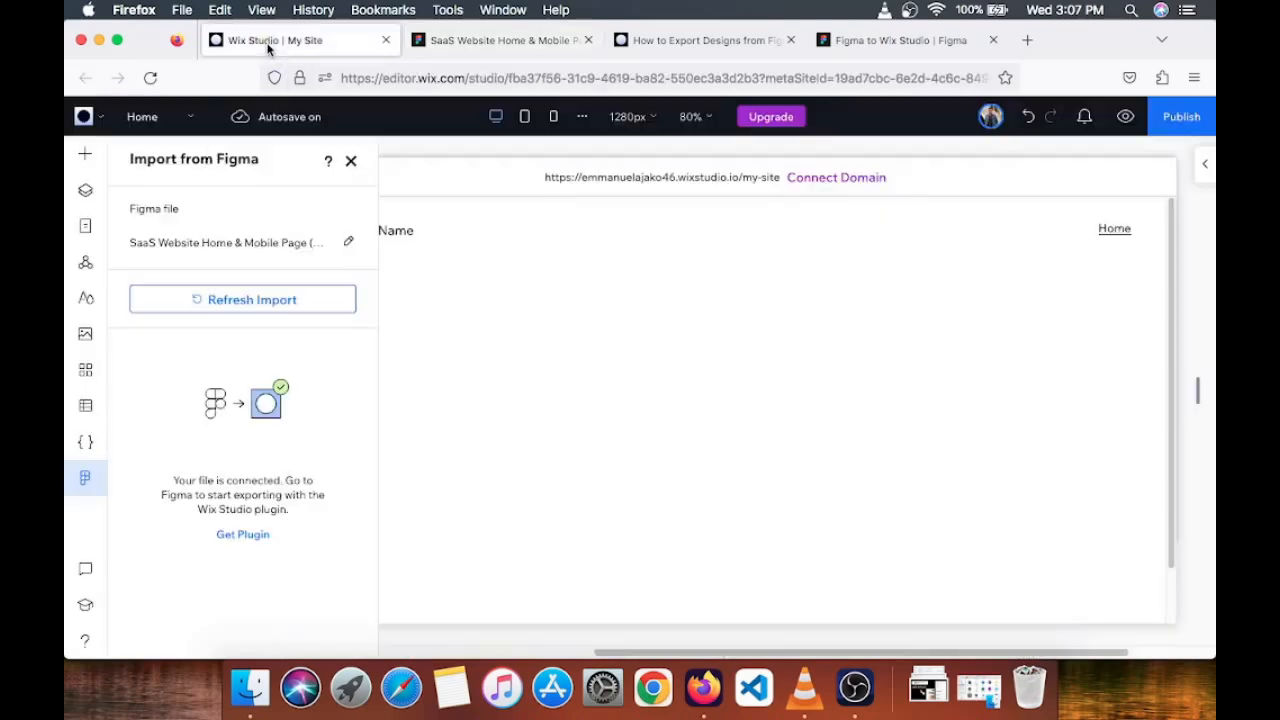
pyautogui.click(211, 302)
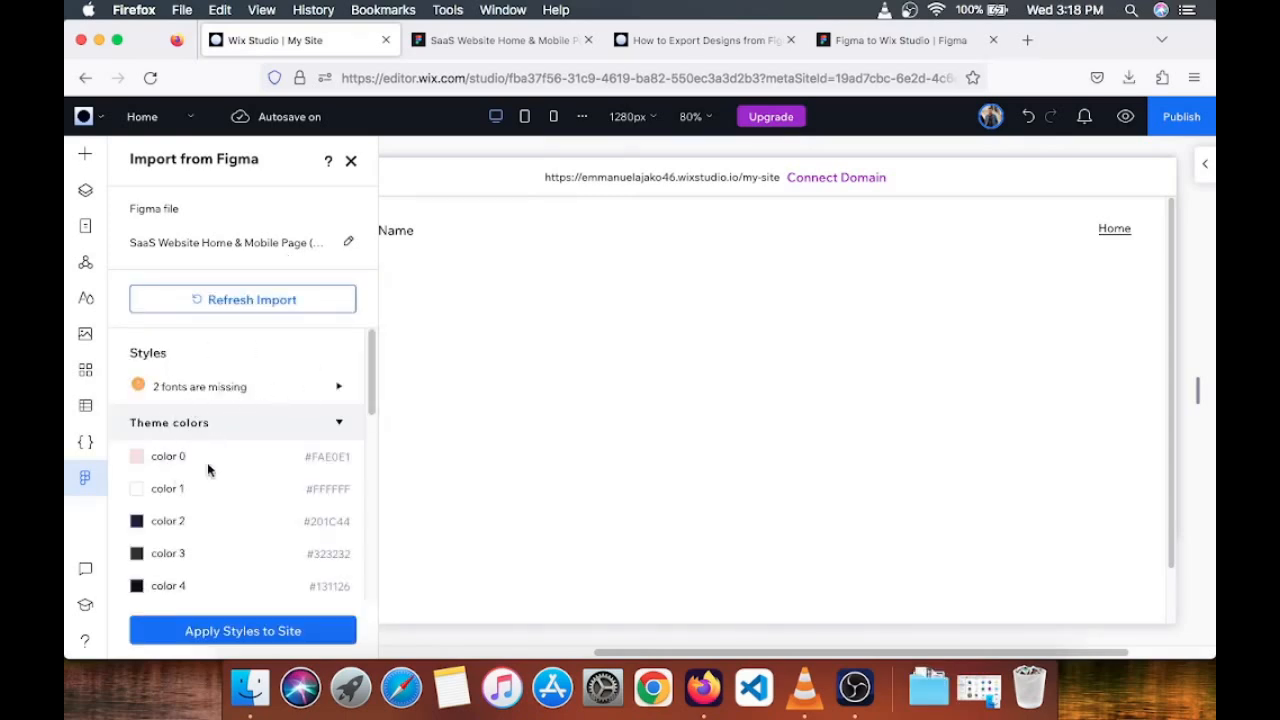
pyautogui.scroll(-5, 229, 470)
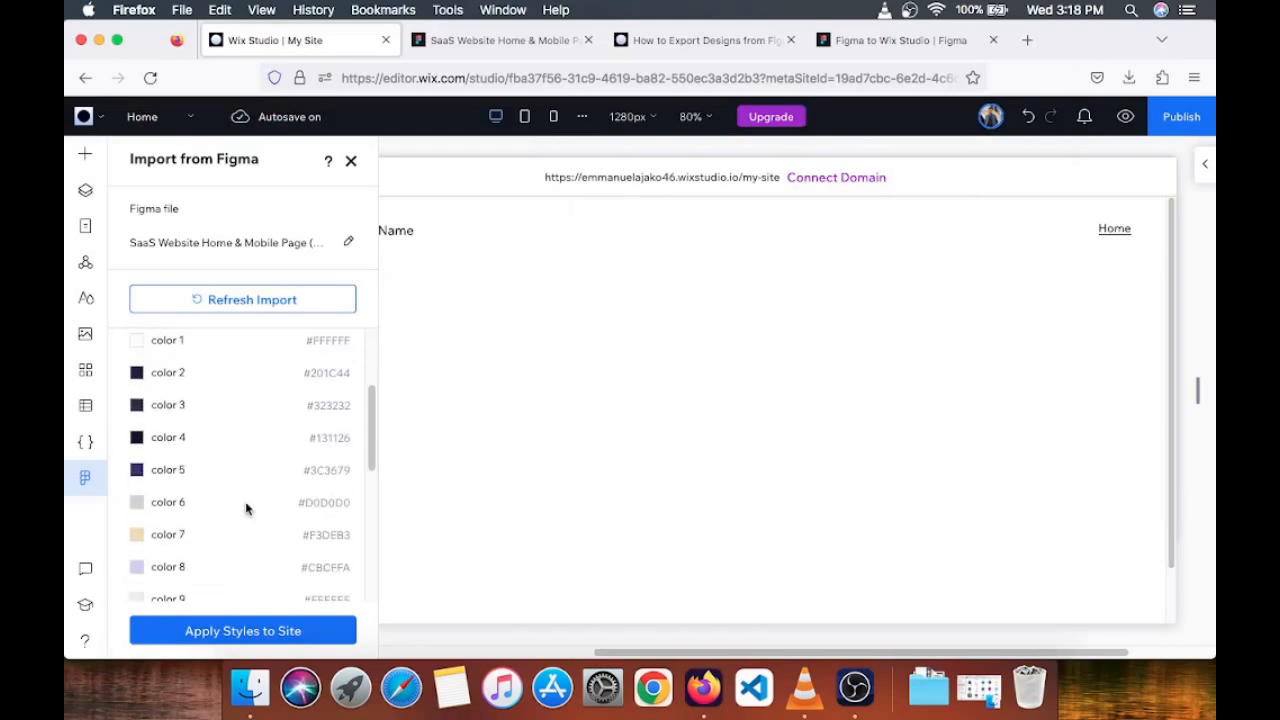
# - Review the imported text classes and expand the list of missing fonts in the Figma import
pyautogui.scroll(-8, 300, 410)
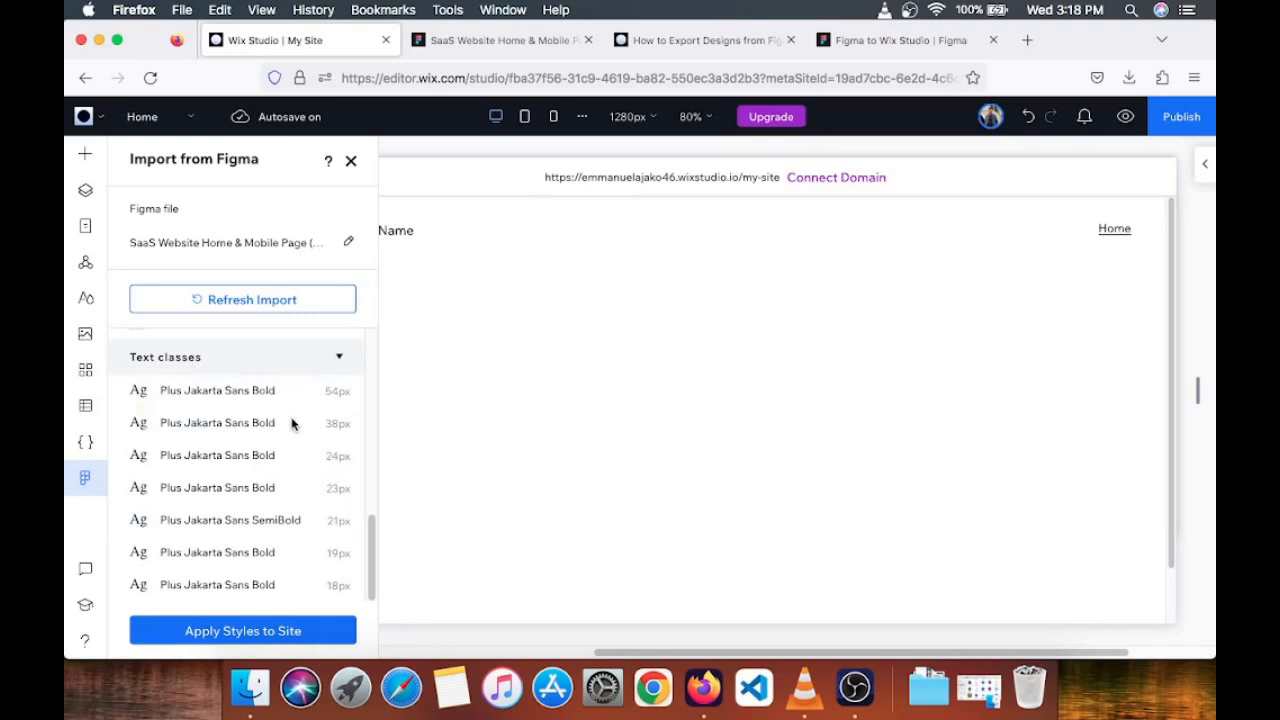
pyautogui.scroll(2, 293, 430)
pyautogui.scroll(5, 293, 430)
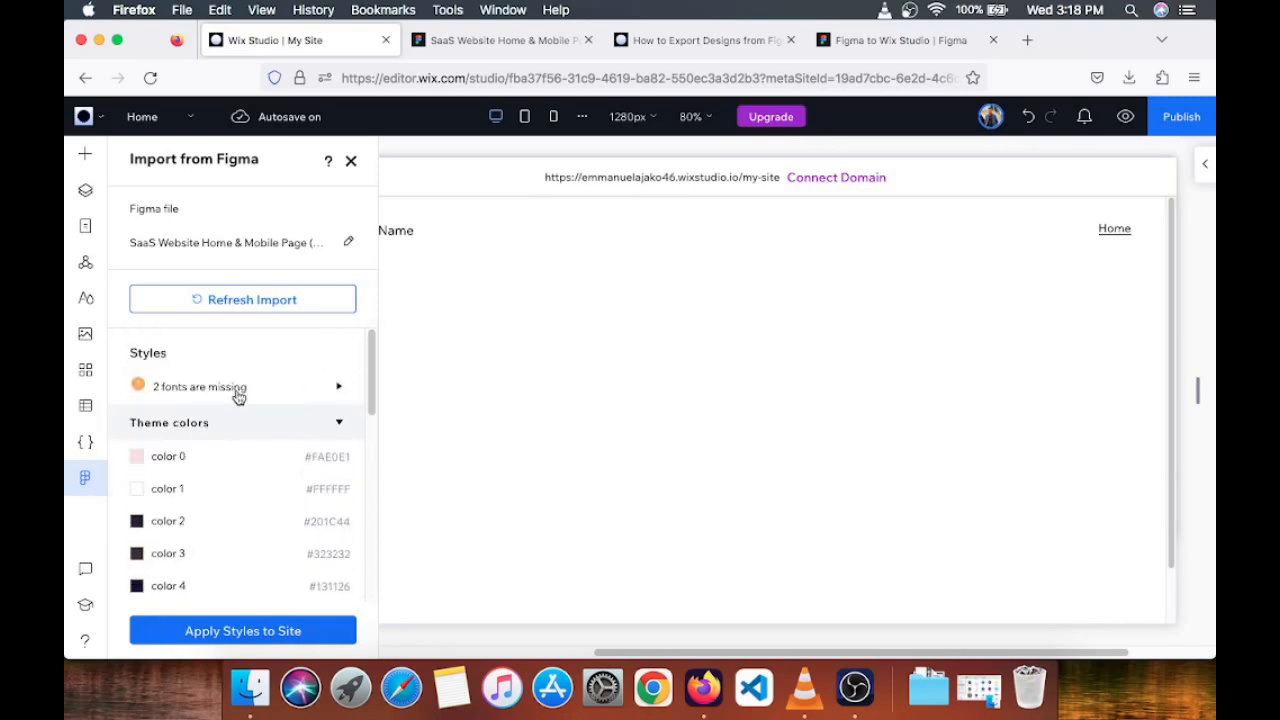
pyautogui.moveTo(142, 390)
pyautogui.click(236, 390)
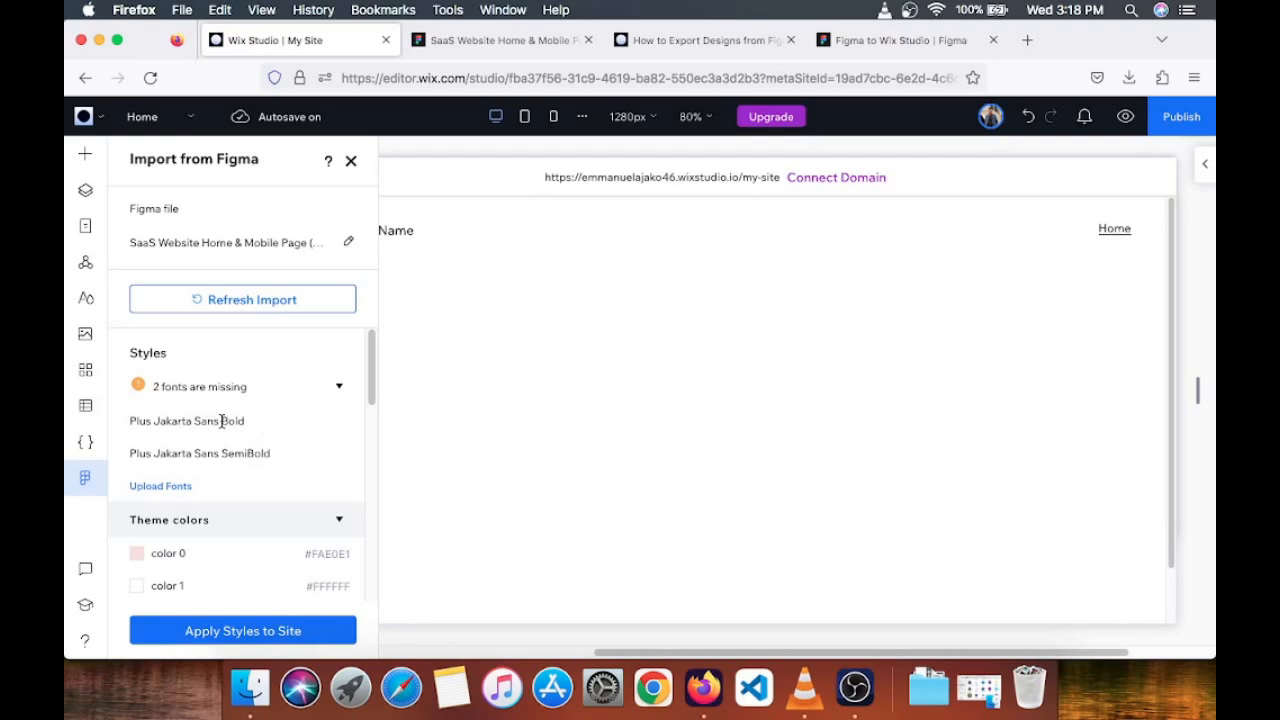
# - Upload the missing fonts PlusJakartaSans-Bold.ttf and PlusJakartaSans-SemiBold.ttf from the static folder and finish managing the fonts
pyautogui.moveTo(222, 421); pyautogui.dragTo(238, 424)
pyautogui.click(178, 489)
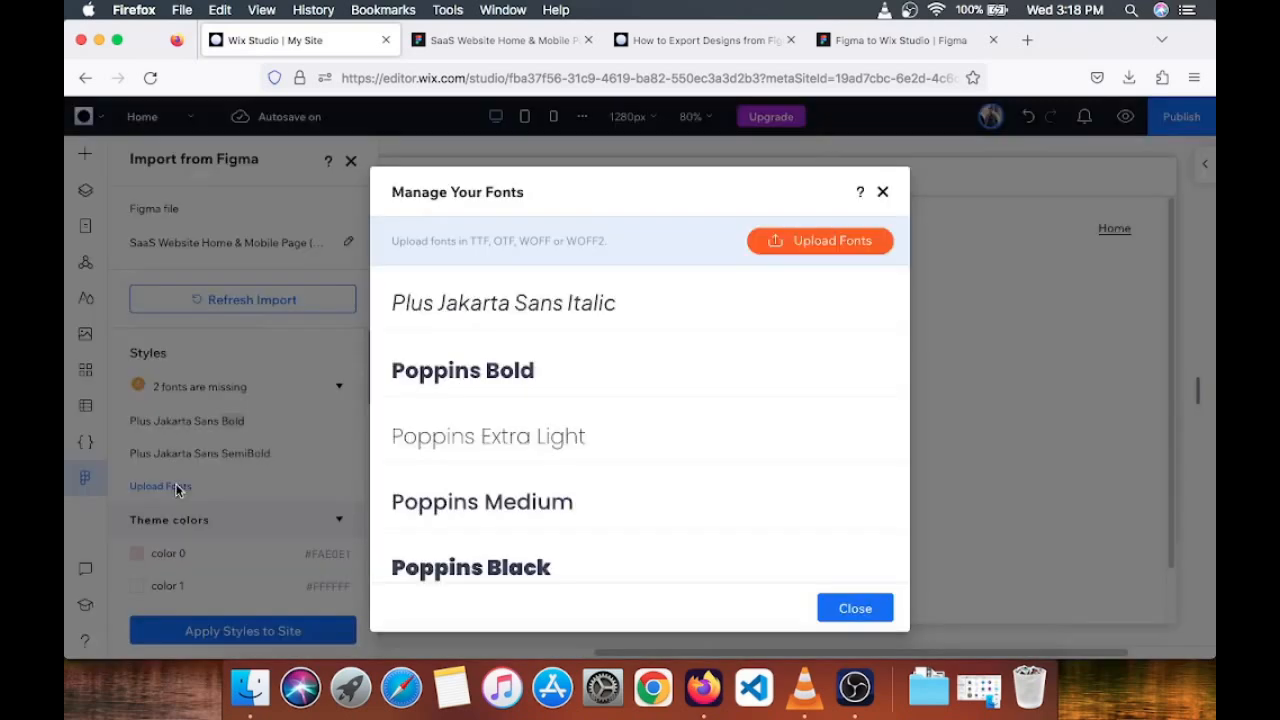
pyautogui.click(818, 247)
pyautogui.doubleClick(547, 262)
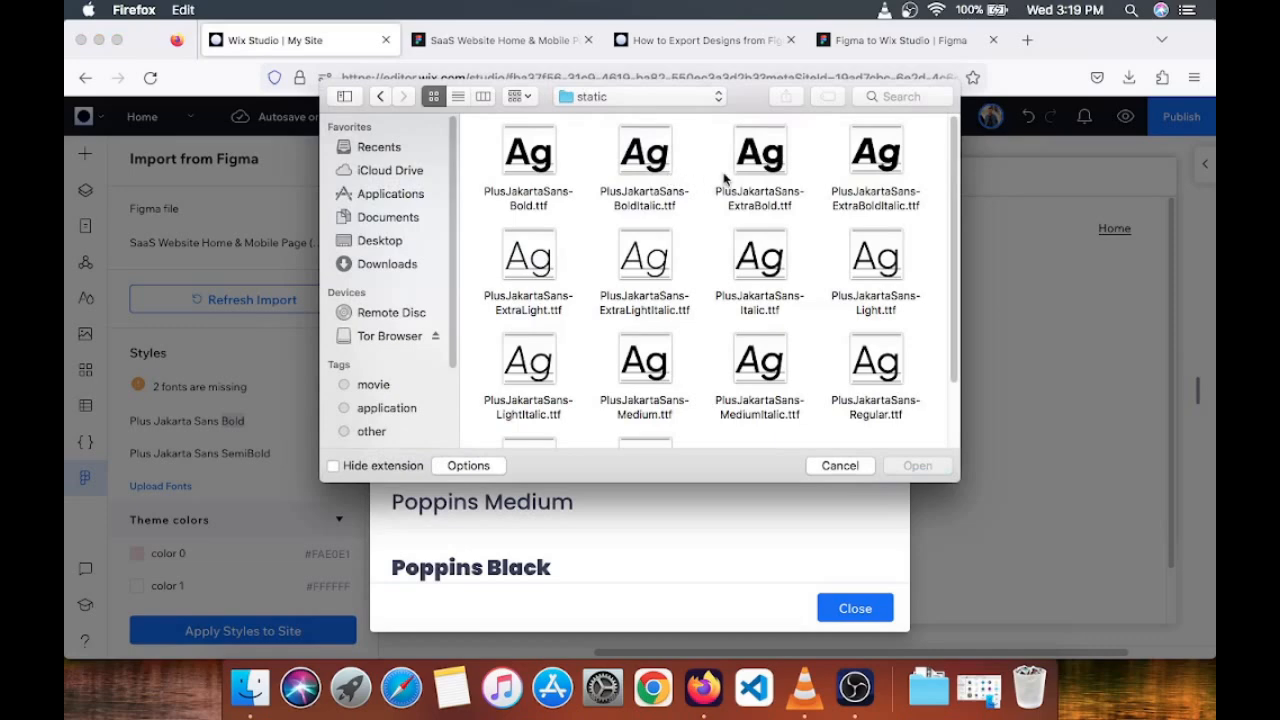
pyautogui.click(648, 170)
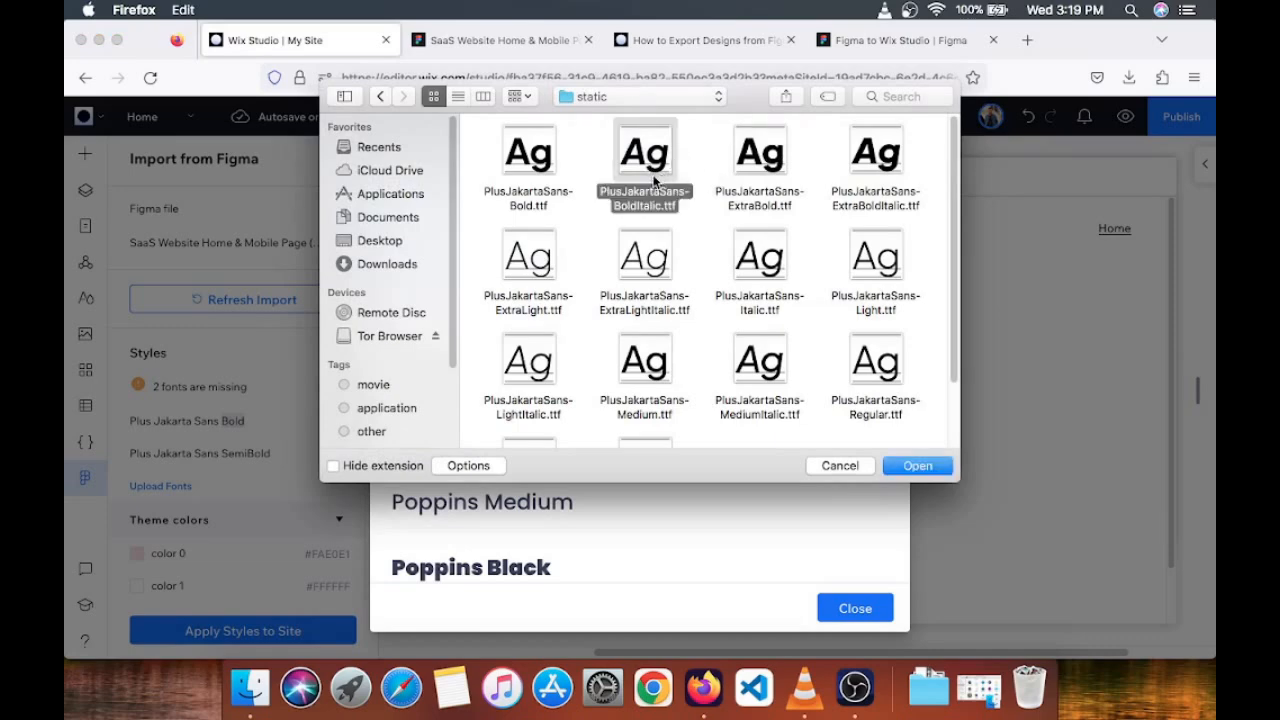
pyautogui.scroll(-2, 600, 350)
pyautogui.click(512, 390)
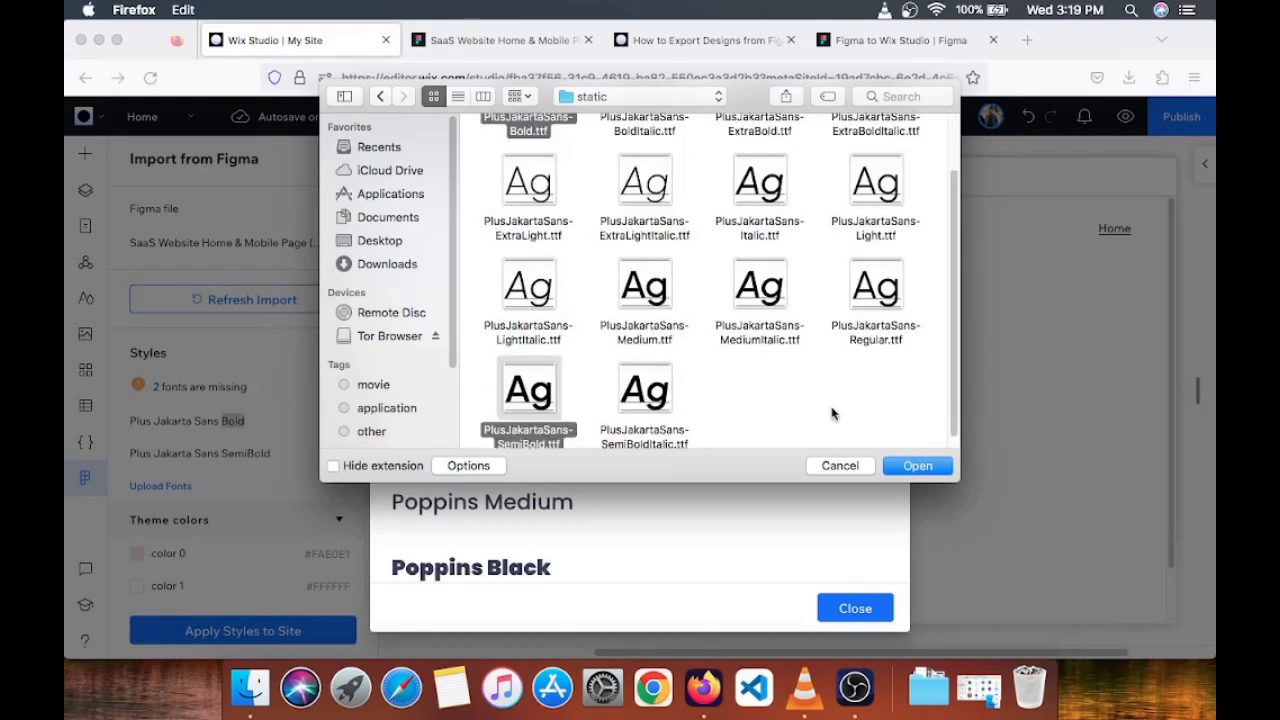
pyautogui.click(901, 471)
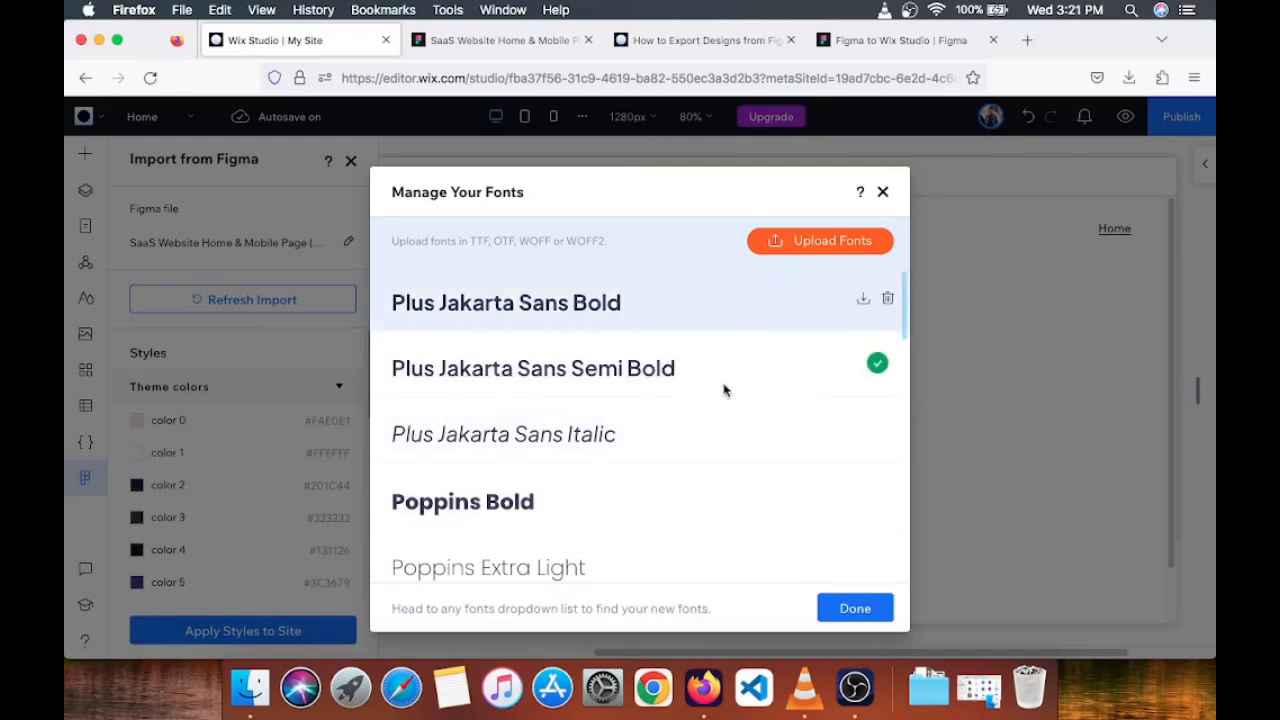
pyautogui.click(852, 612)
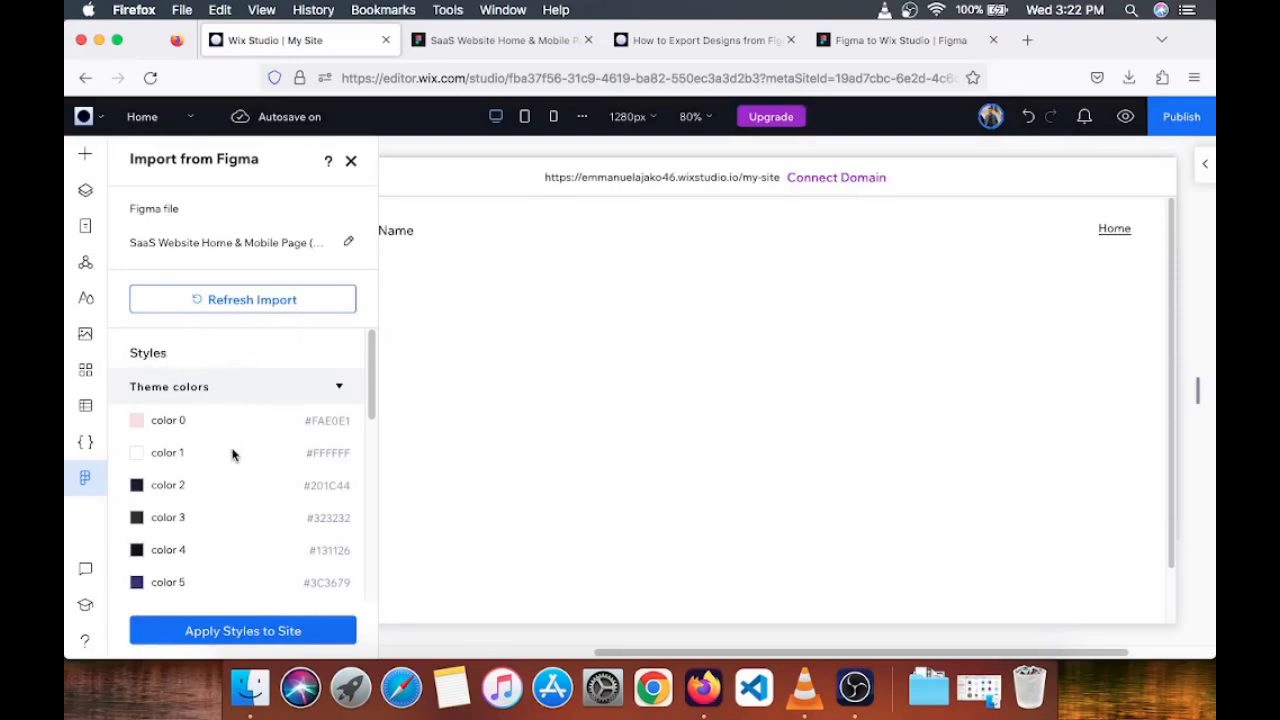
# - Apply the imported Figma styles to the site and review the site typography styles from Heading 1 to Paragraph 3
pyautogui.scroll(-3, 234, 451)
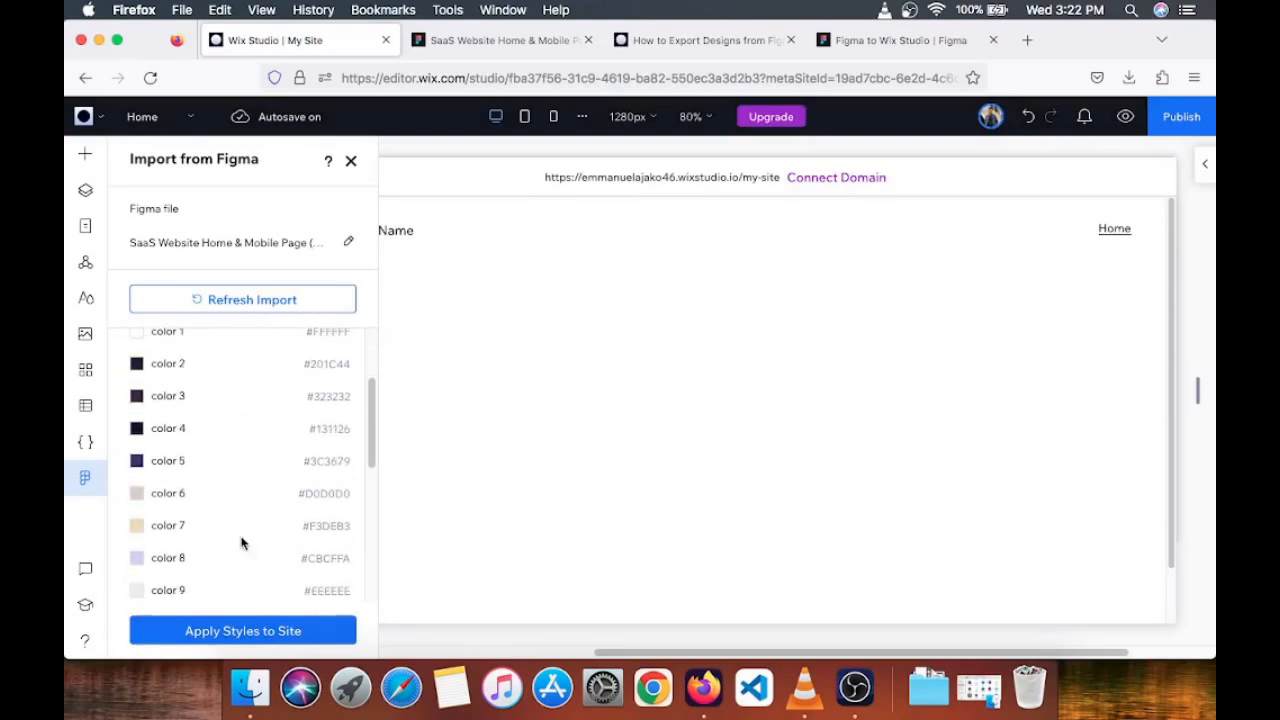
pyautogui.click(250, 631)
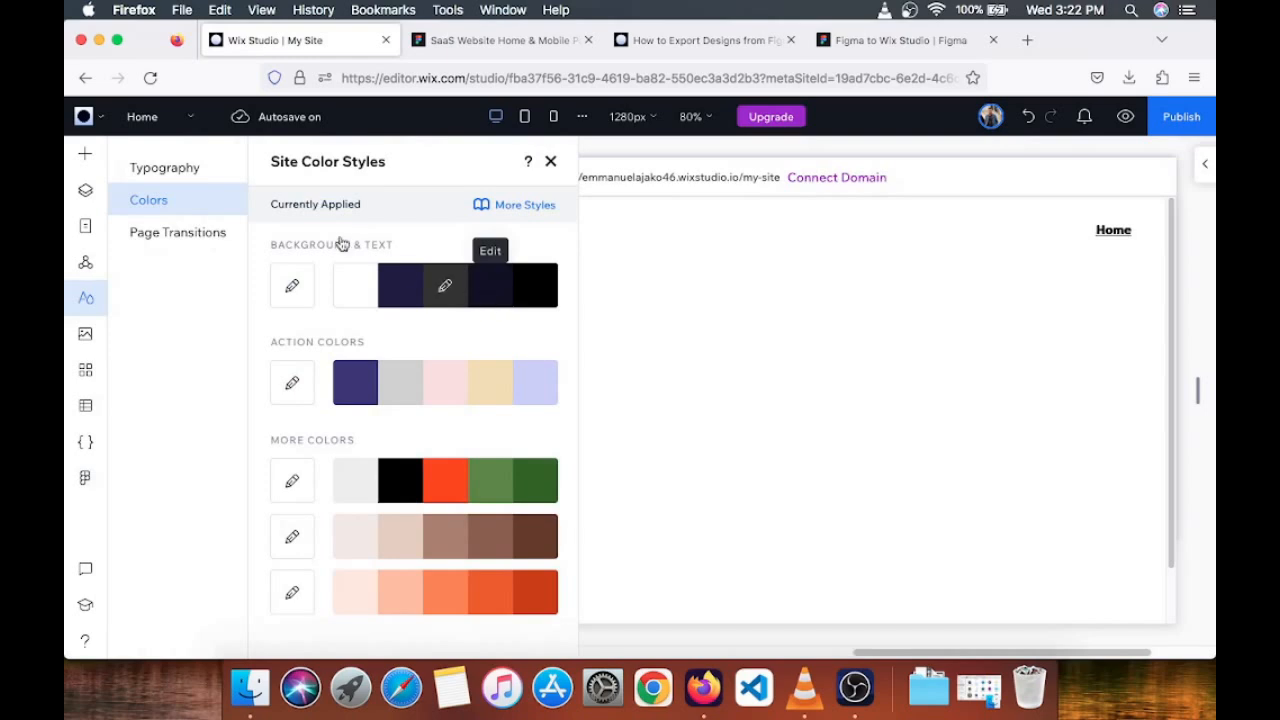
pyautogui.click(189, 172)
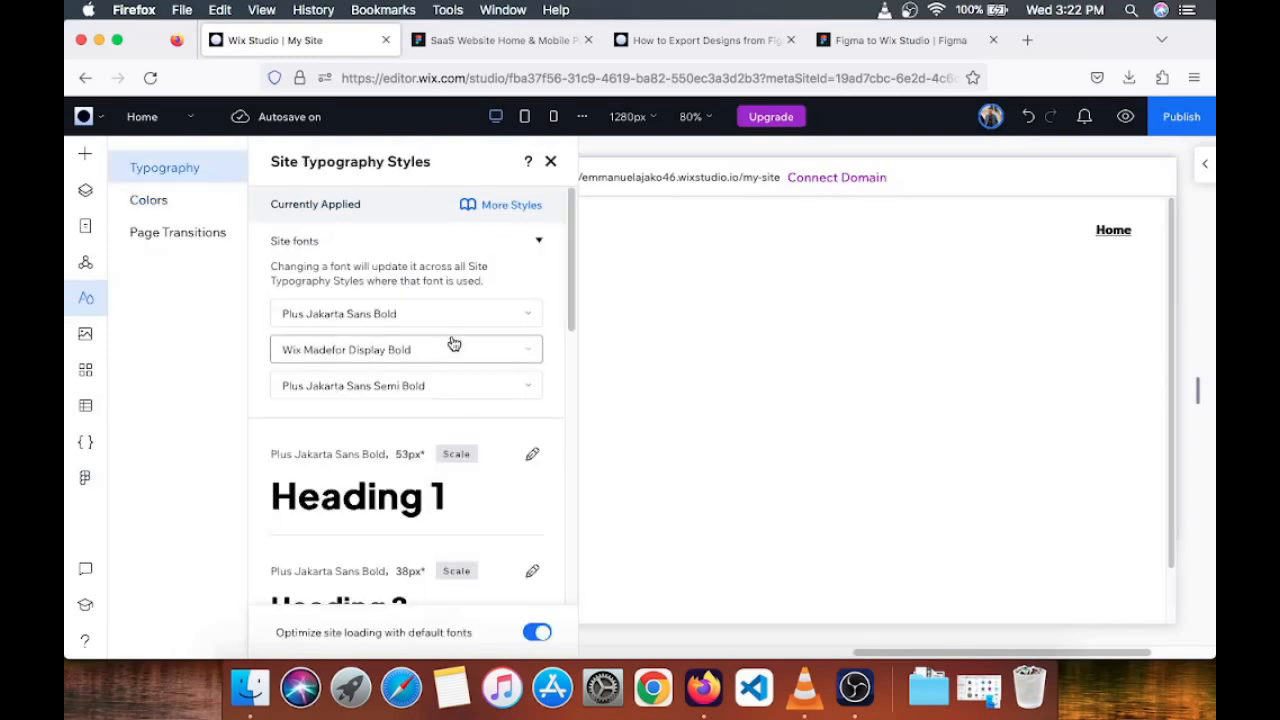
pyautogui.scroll(-1, 445, 340)
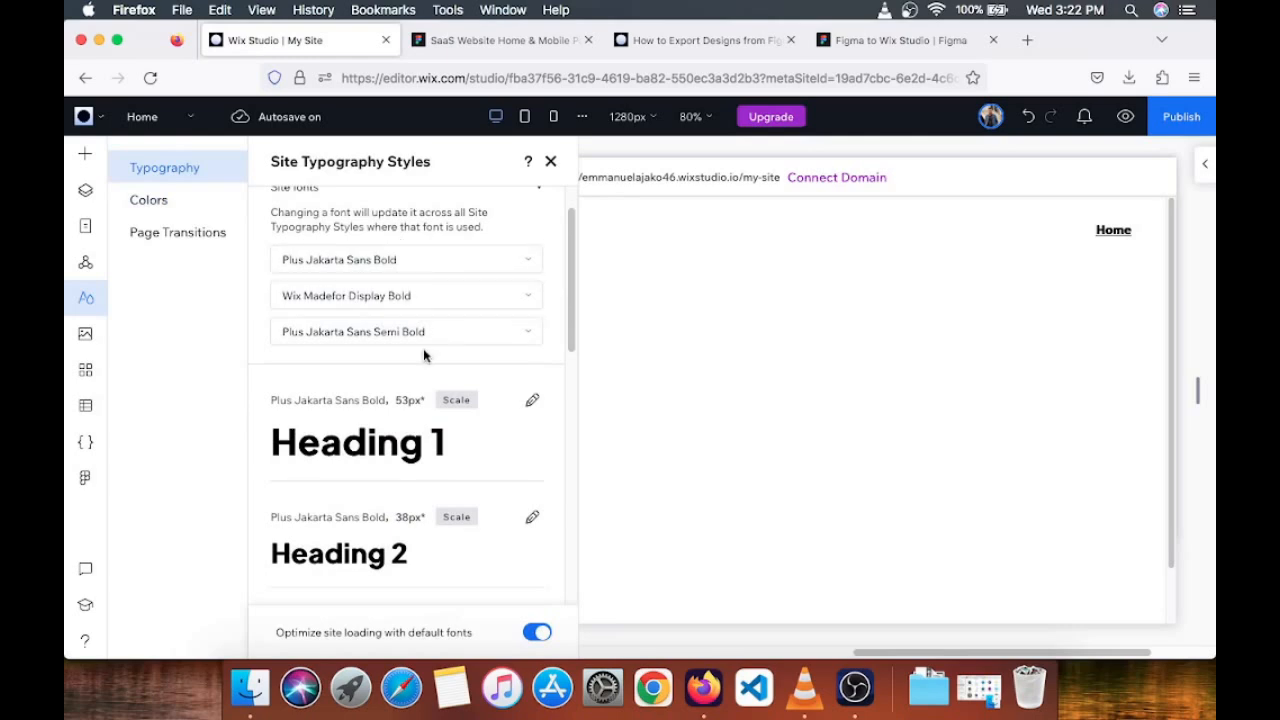
pyautogui.scroll(-6, 423, 348)
pyautogui.scroll(-2, 430, 391)
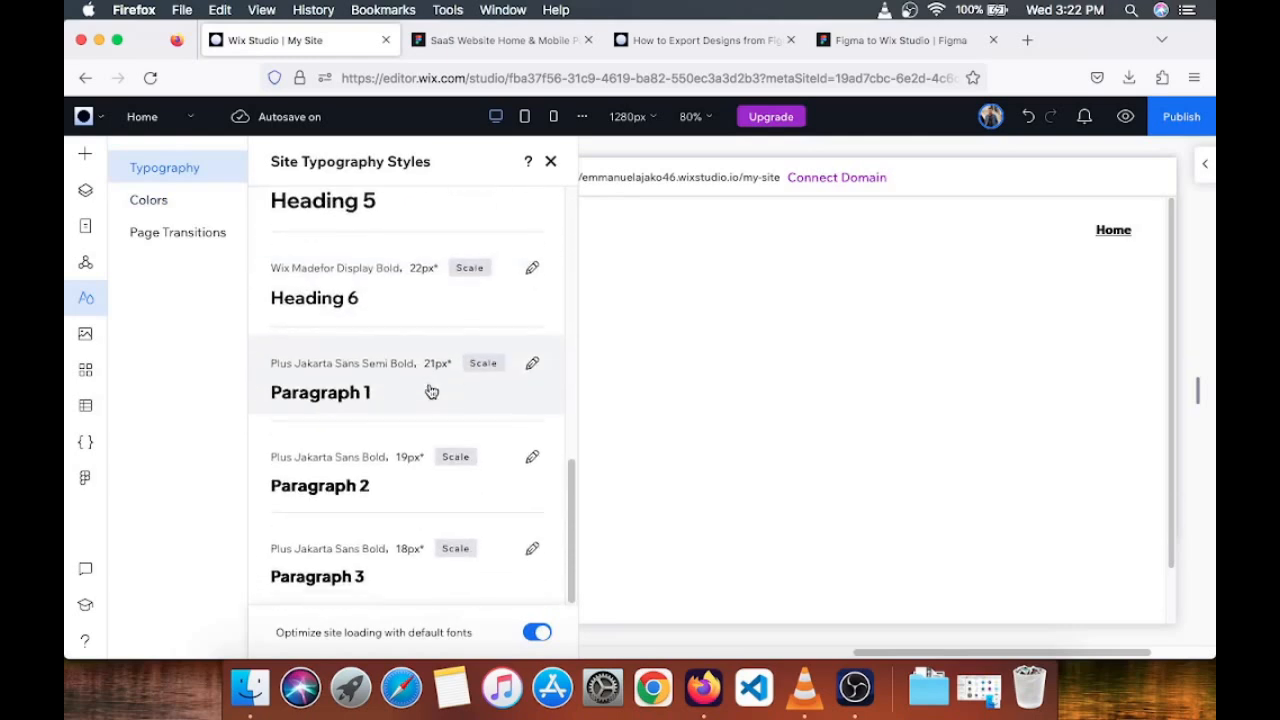
pyautogui.scroll(1, 428, 393)
pyautogui.scroll(-1, 413, 360)
pyautogui.scroll(8, 414, 362)
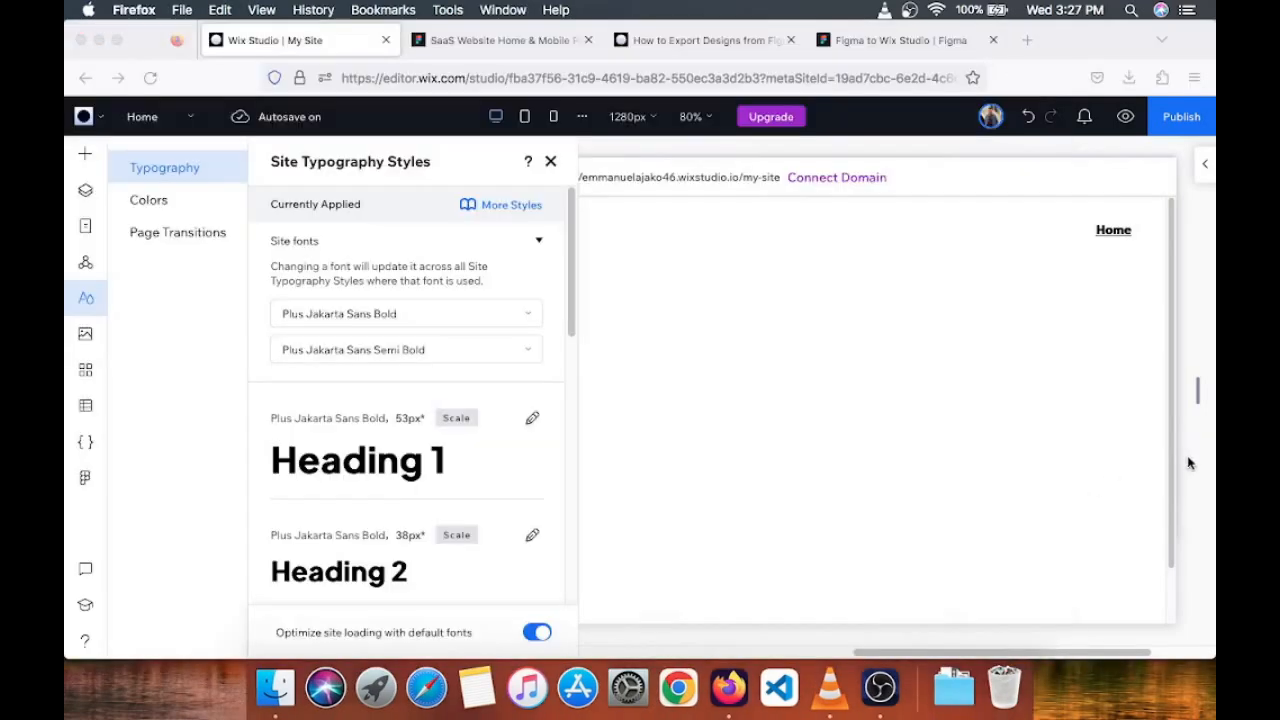
pyautogui.click(550, 161)
# - Switch to the Figma file and export the Home frame with the Figma to Wix Studio plugin
pyautogui.click(486, 41)
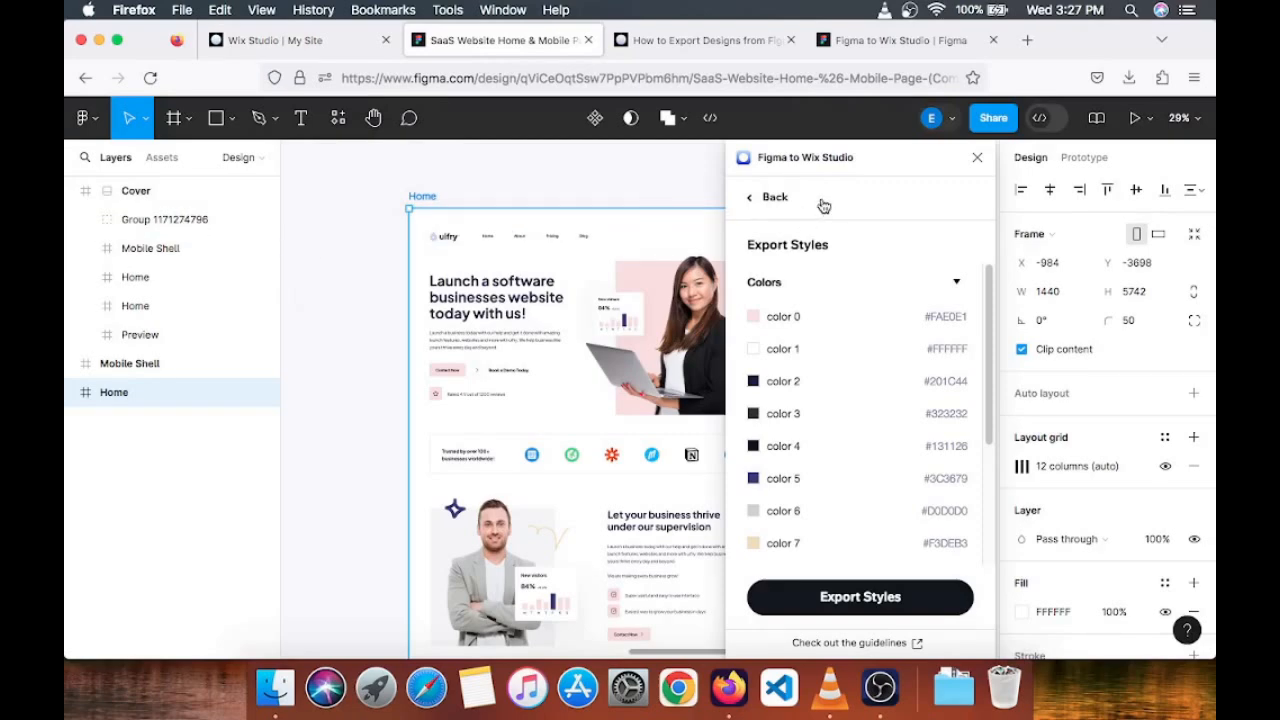
pyautogui.click(751, 201)
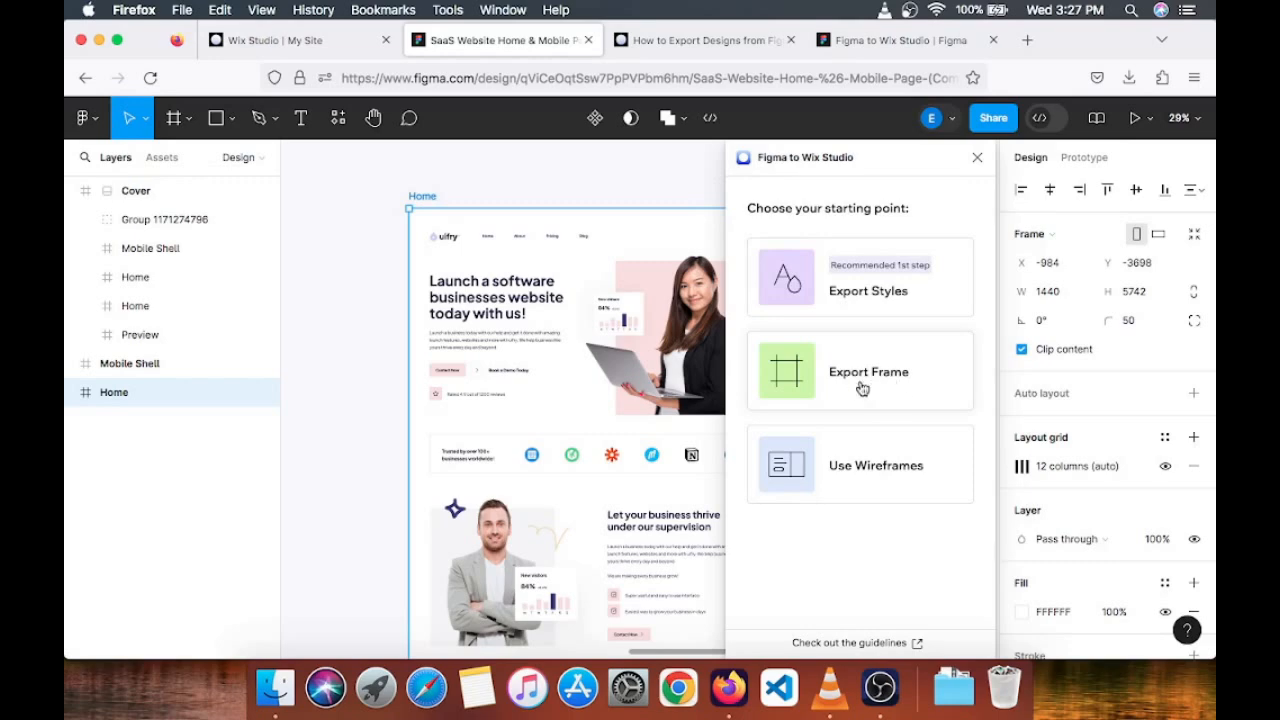
pyautogui.click(893, 377)
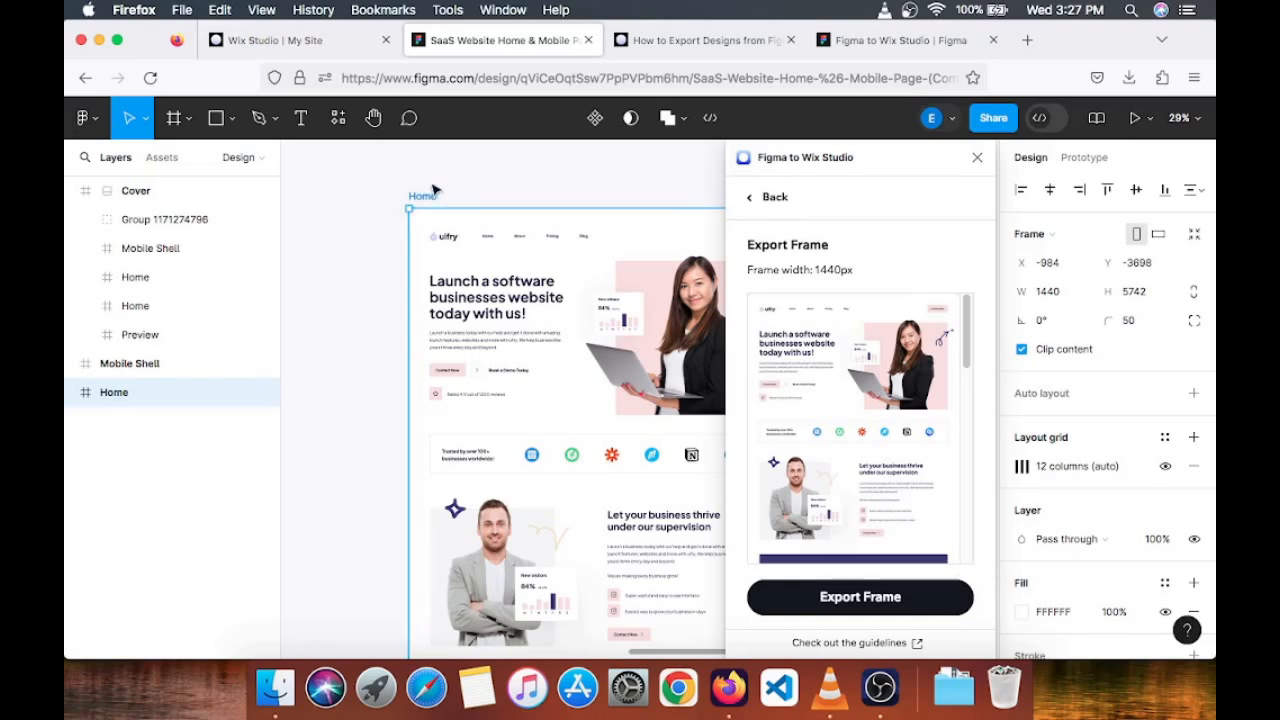
pyautogui.click(886, 605)
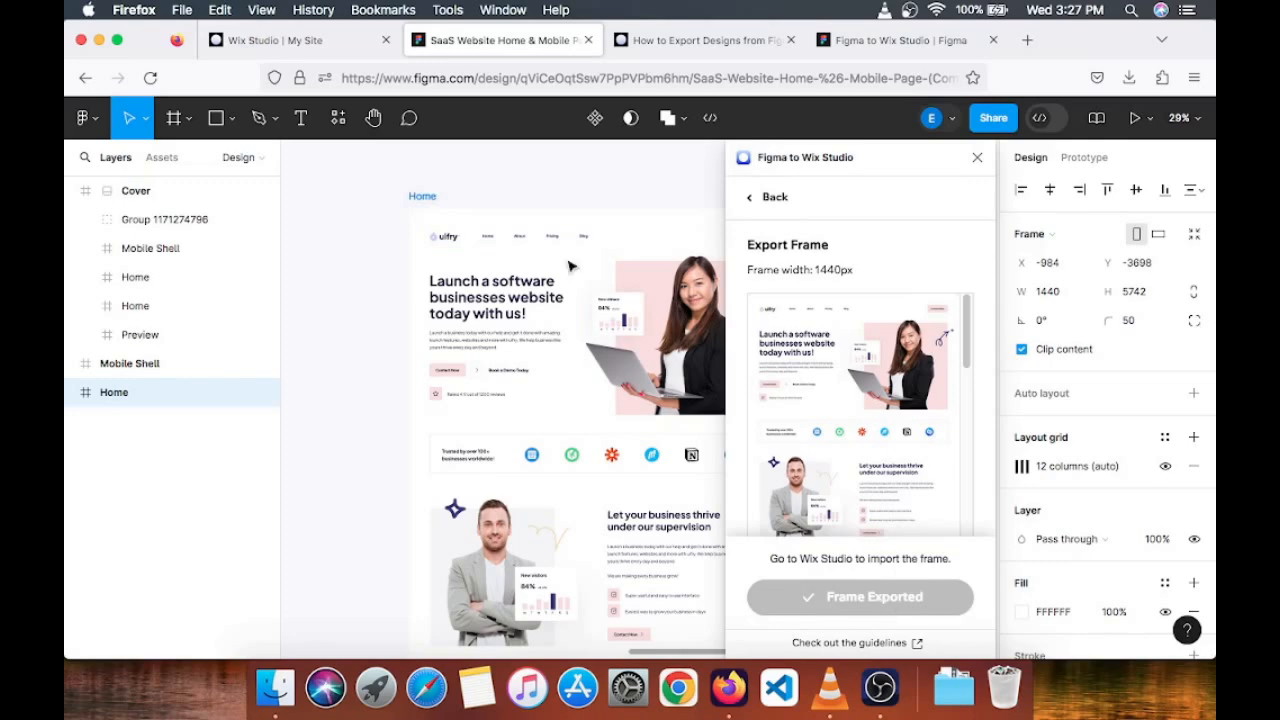
# - Switch back to Wix Studio, refresh the Figma import and review the preview of the imported frame
pyautogui.click(290, 40)
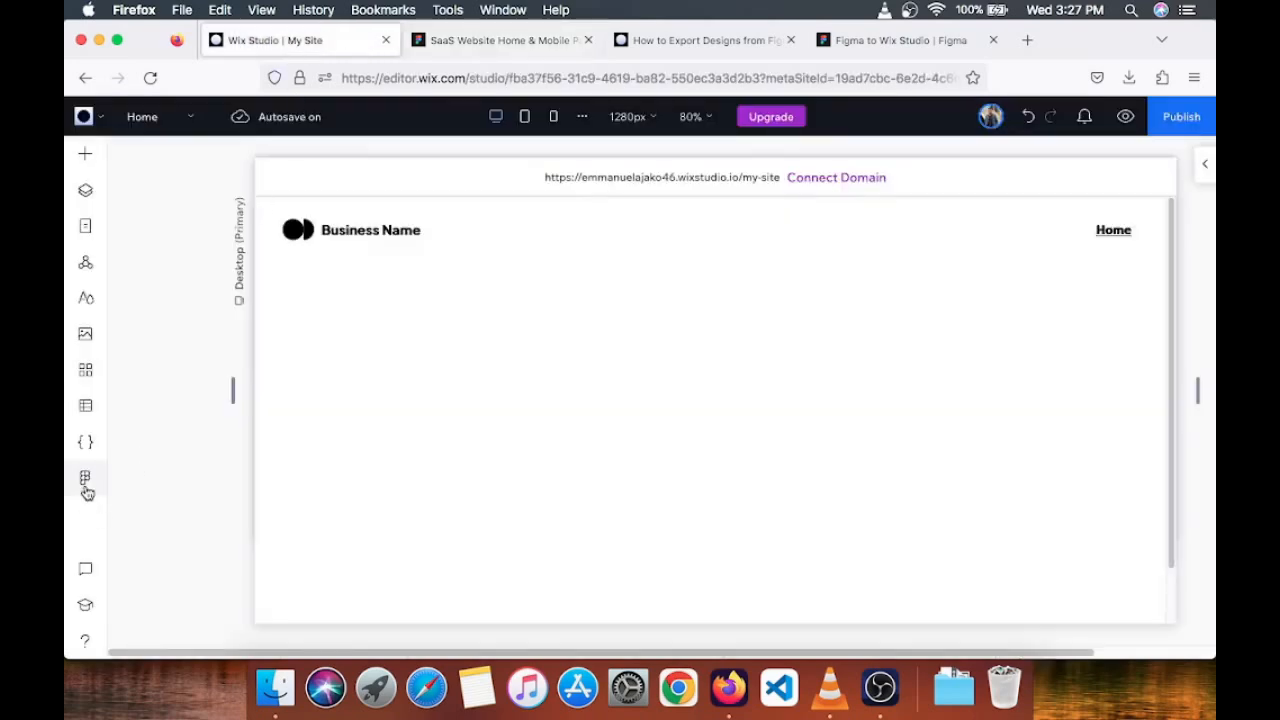
pyautogui.click(85, 479)
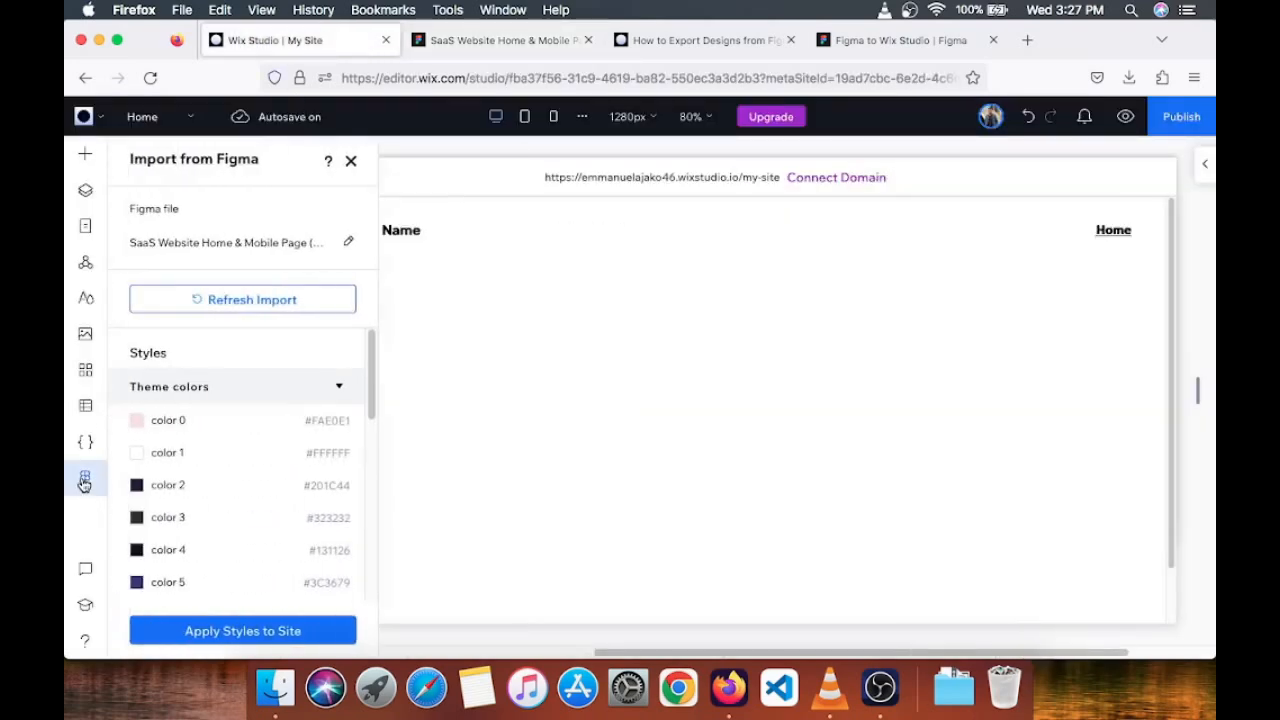
pyautogui.click(241, 300)
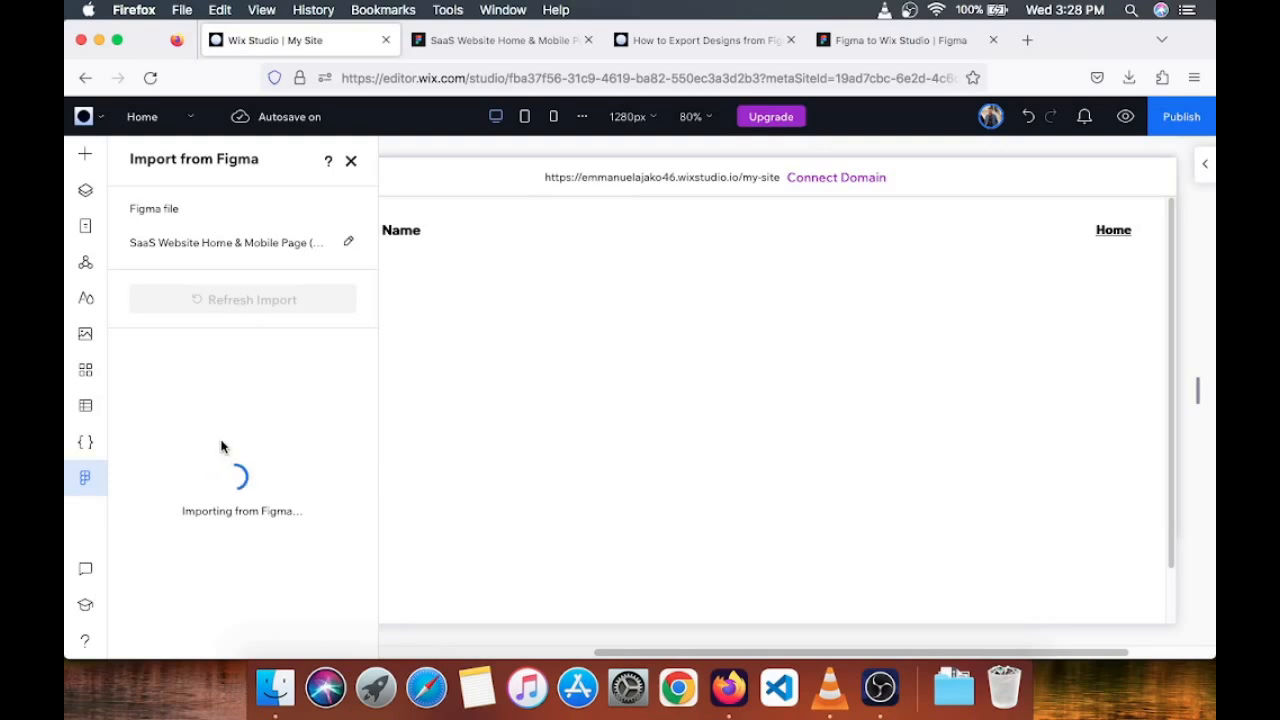
pyautogui.scroll(-2, 206, 400)
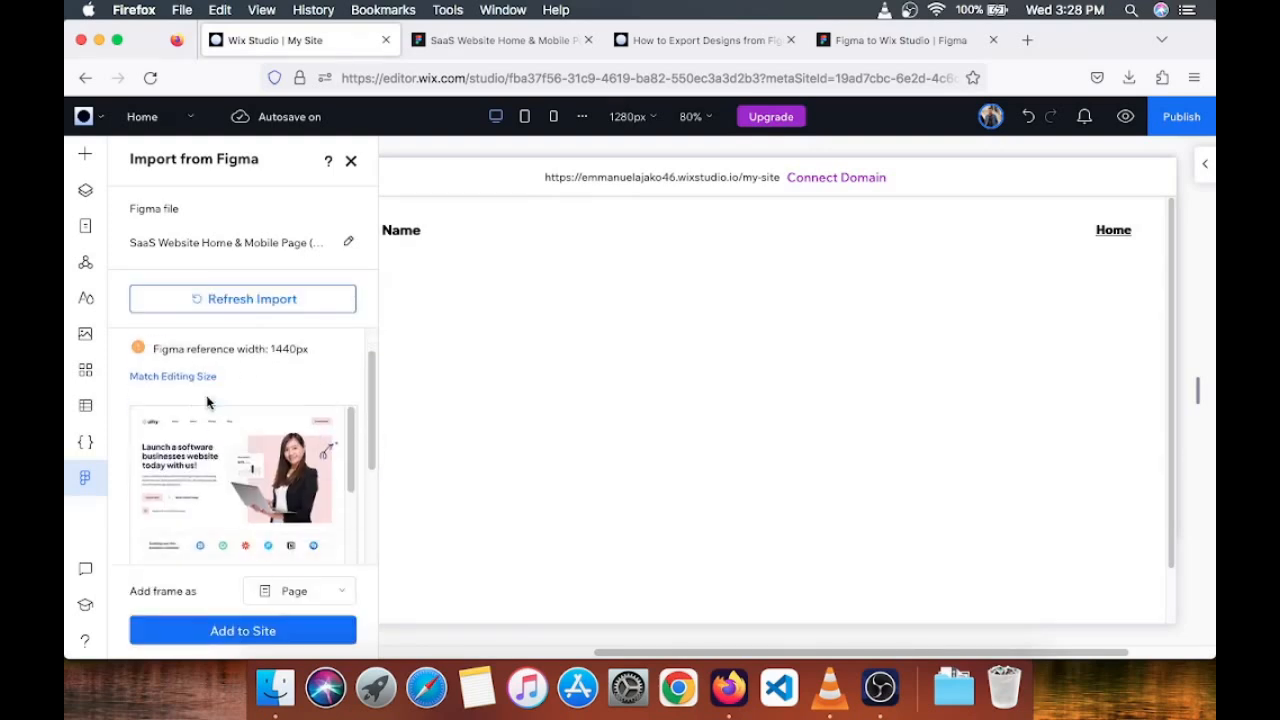
pyautogui.scroll(-2, 249, 458)
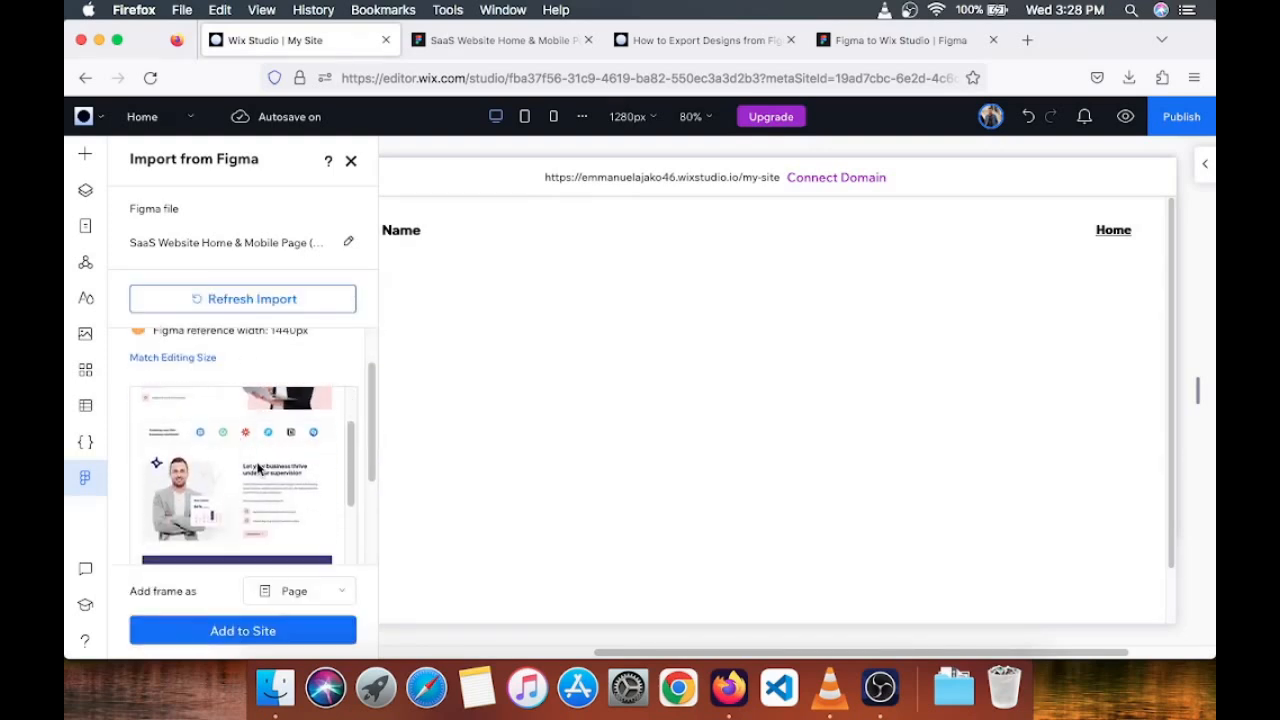
pyautogui.scroll(-2, 258, 466)
pyautogui.scroll(-1, 260, 469)
pyautogui.scroll(5, 290, 385)
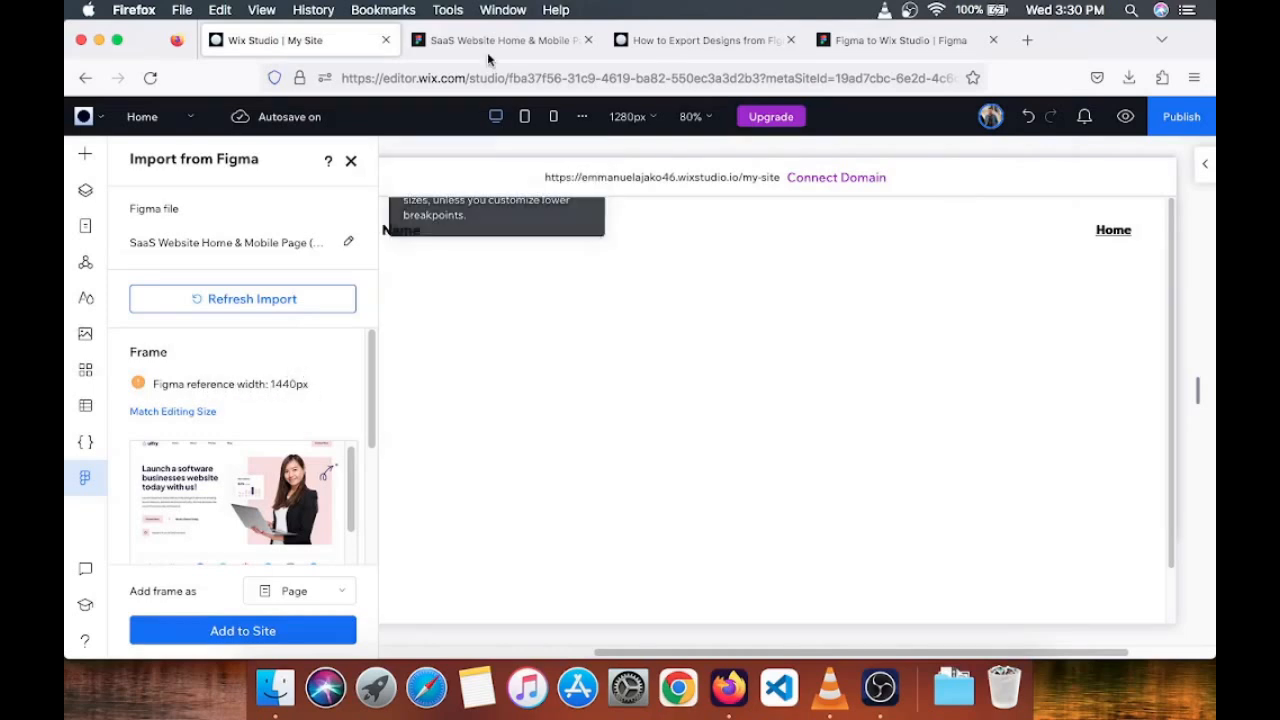
# - Check the Home frame's width in Figma, and back in Wix Studio set the desktop editing size to 1440 px
pyautogui.click(487, 49)
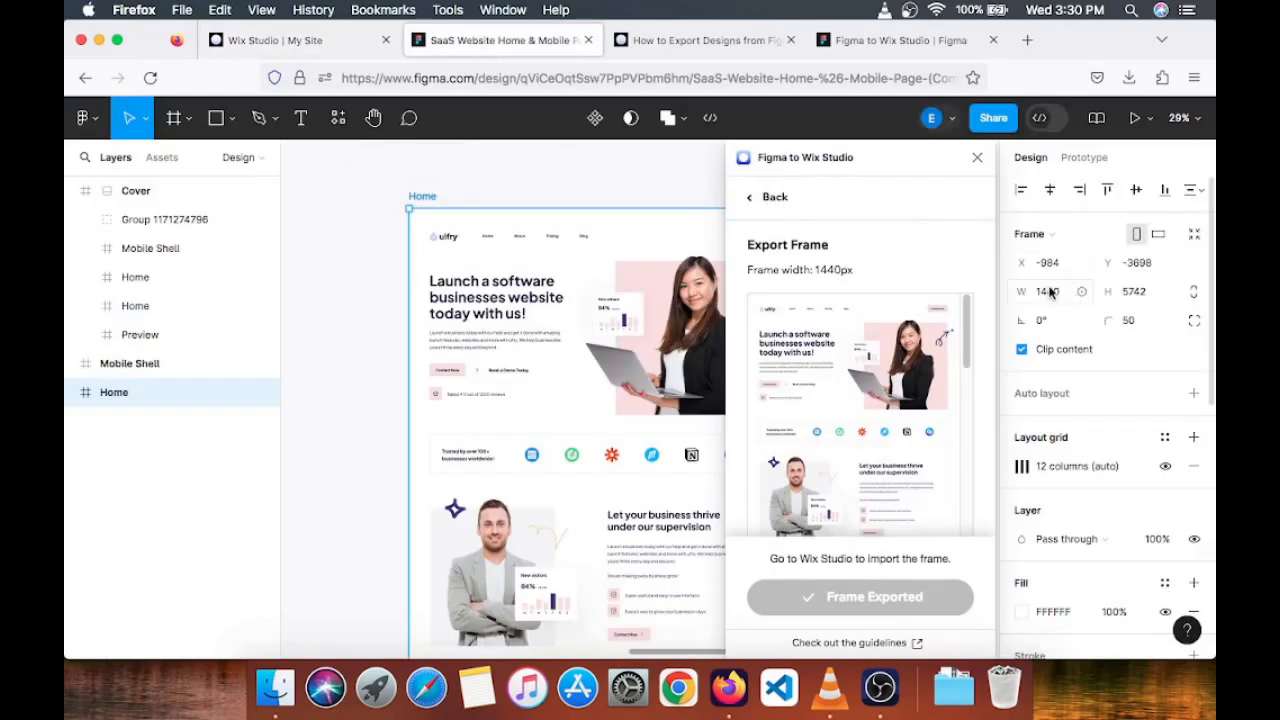
pyautogui.click(275, 40)
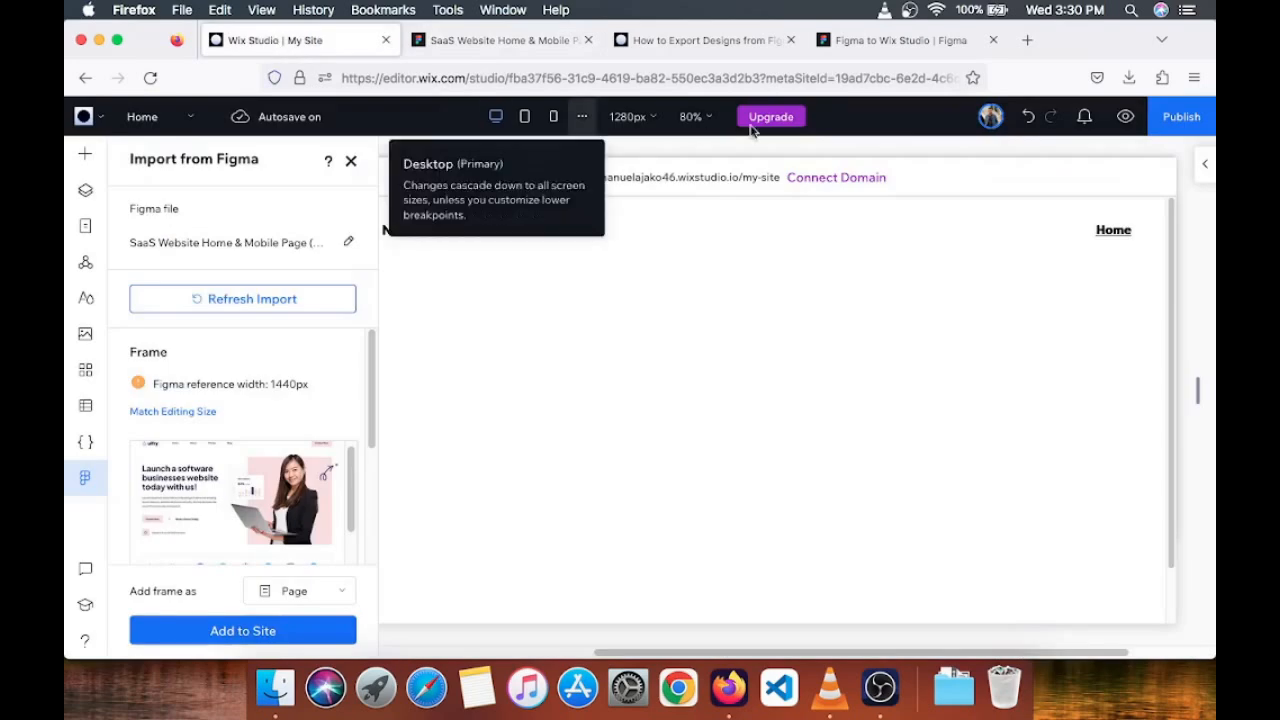
pyautogui.click(653, 120)
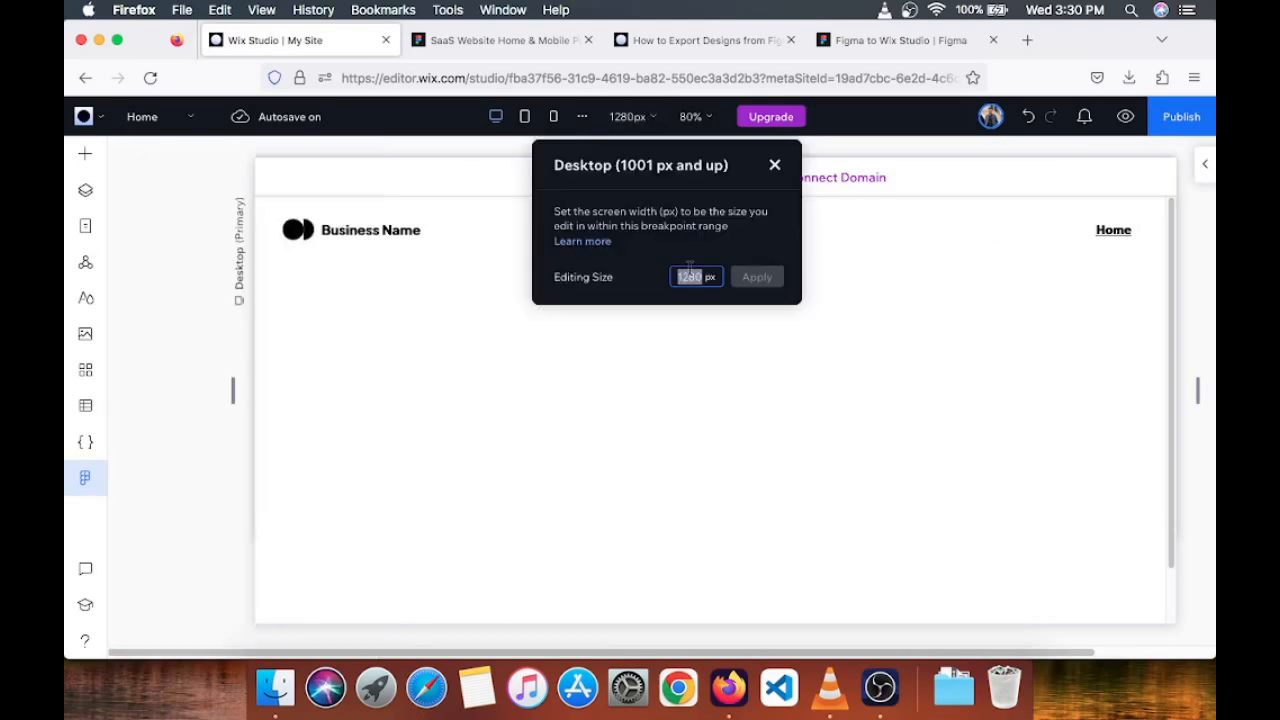
pyautogui.write('144')
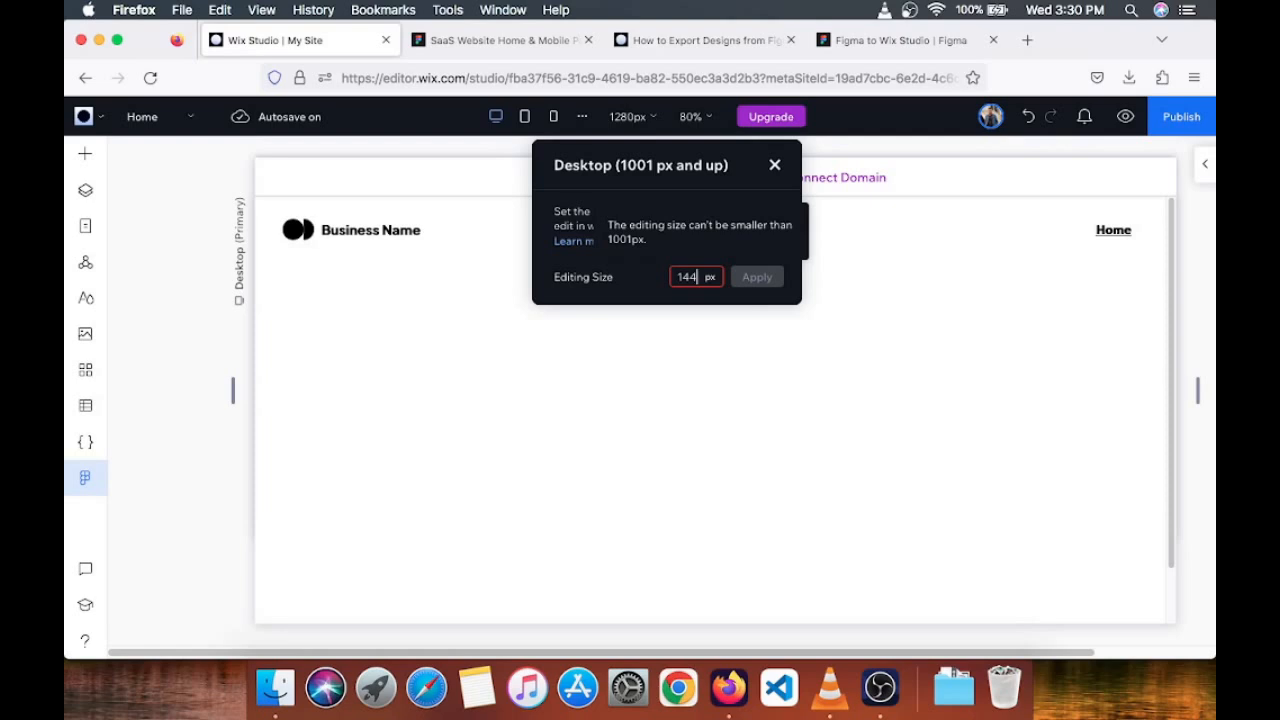
pyautogui.write('0')
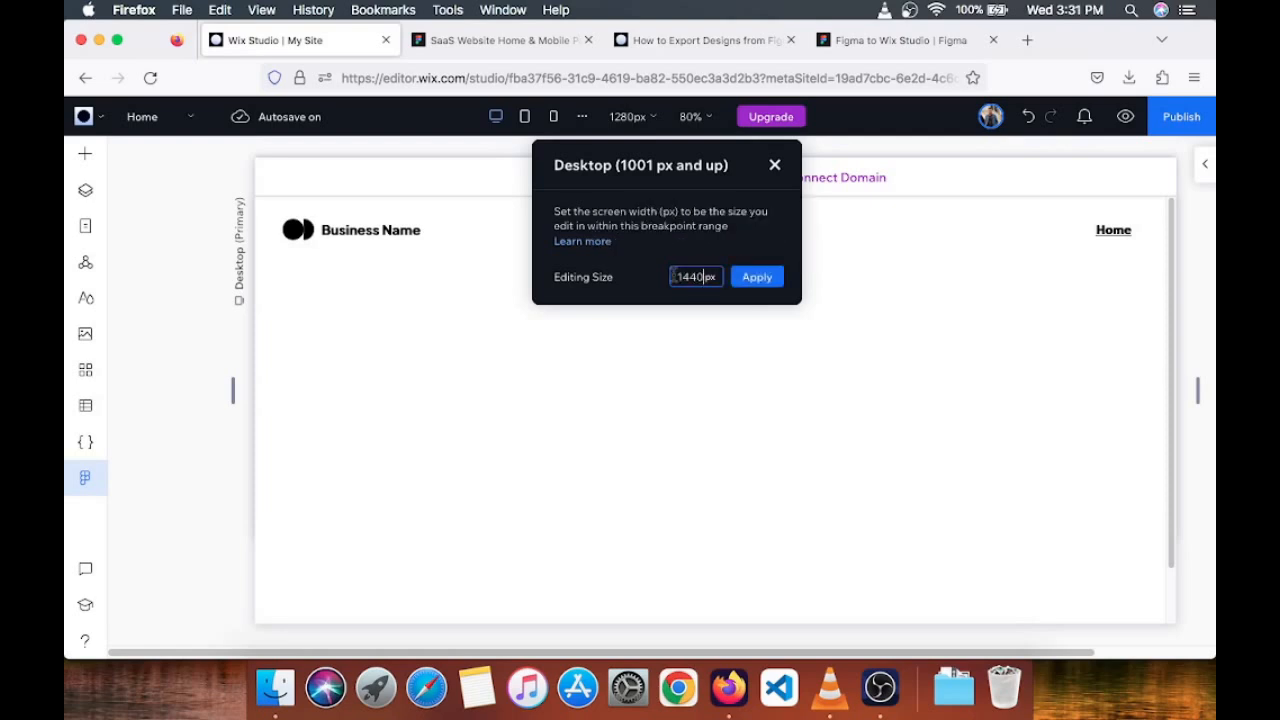
pyautogui.press('Return')
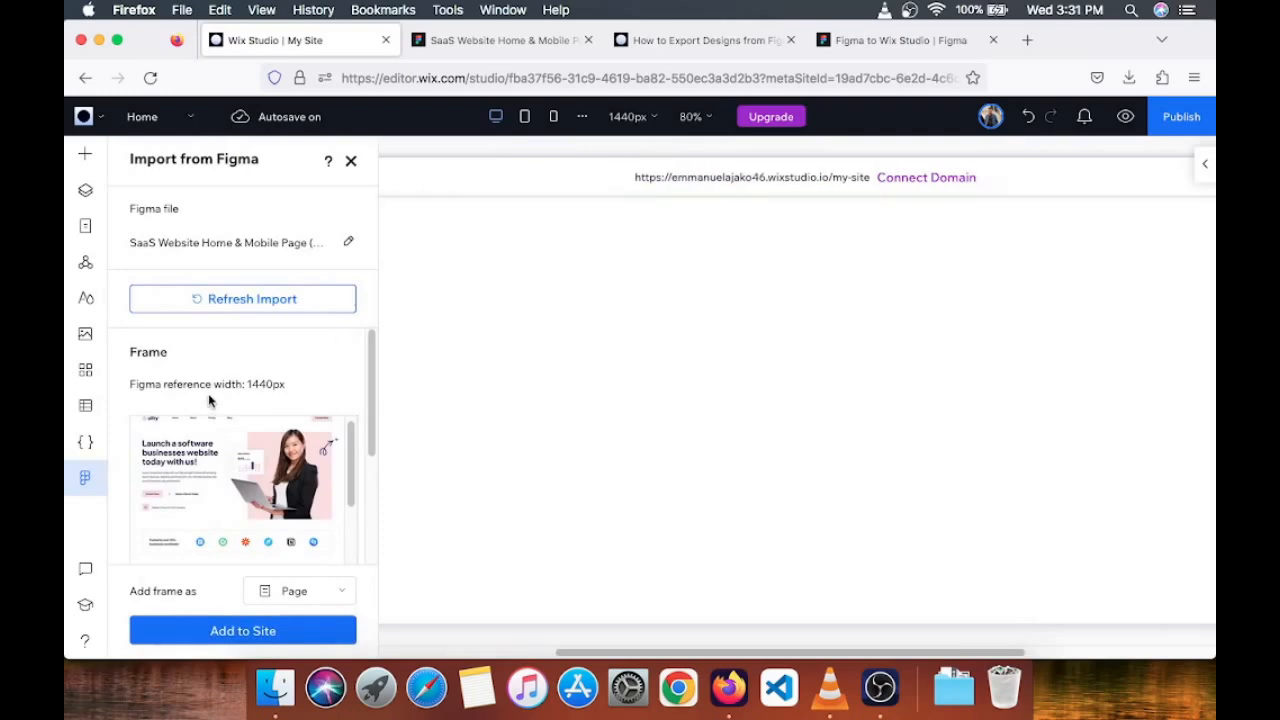
# - Review the imported Home frame preview and add the frame to the site as a page
pyautogui.scroll(-2, 233, 384)
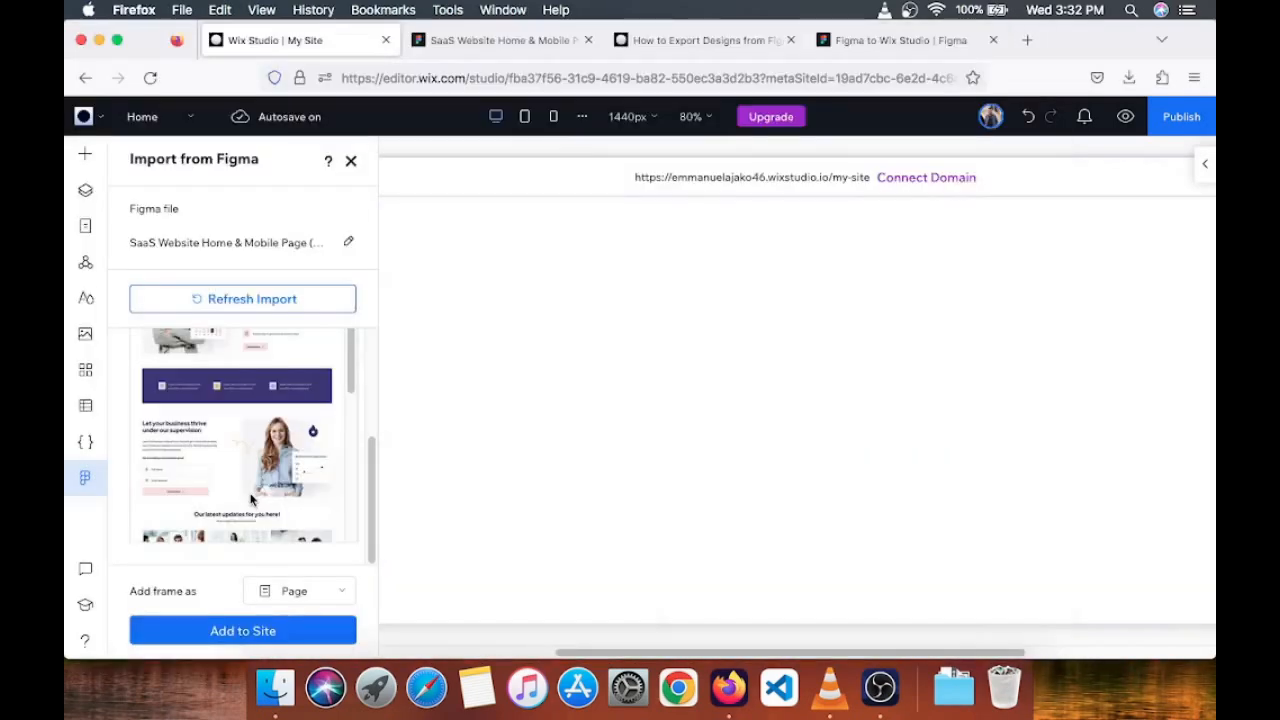
pyautogui.scroll(-1, 274, 488)
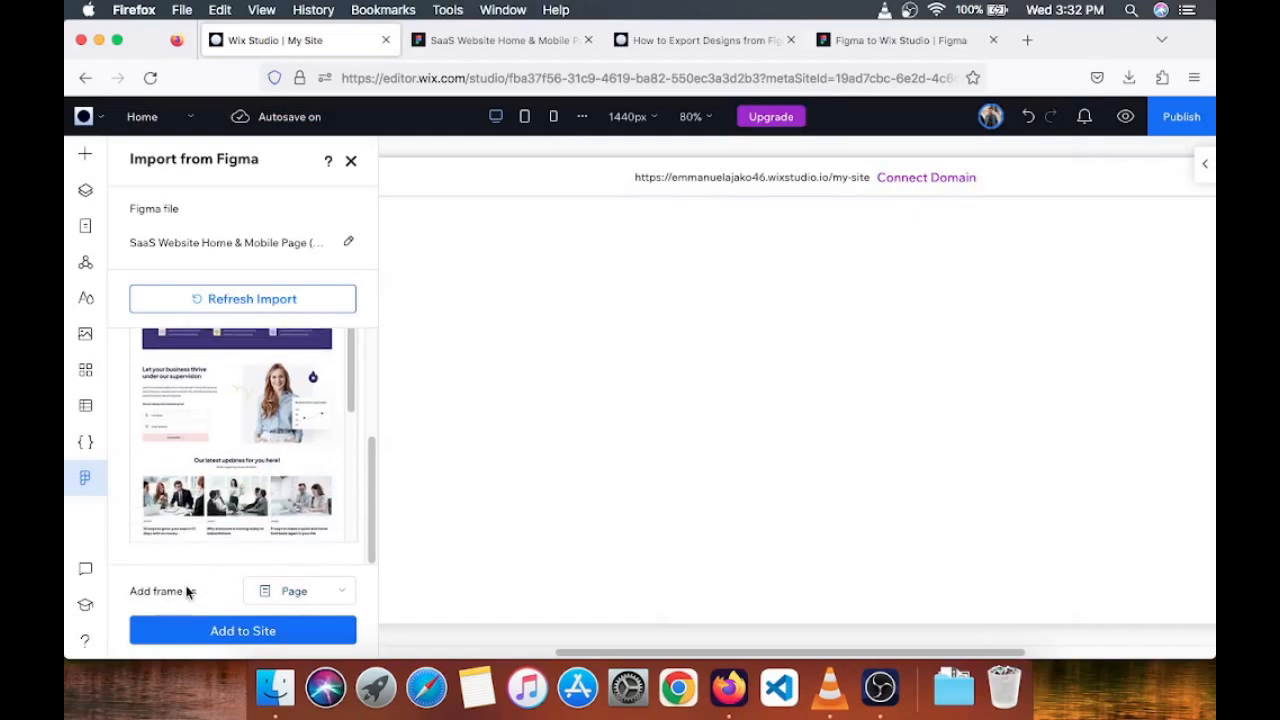
pyautogui.click(294, 592)
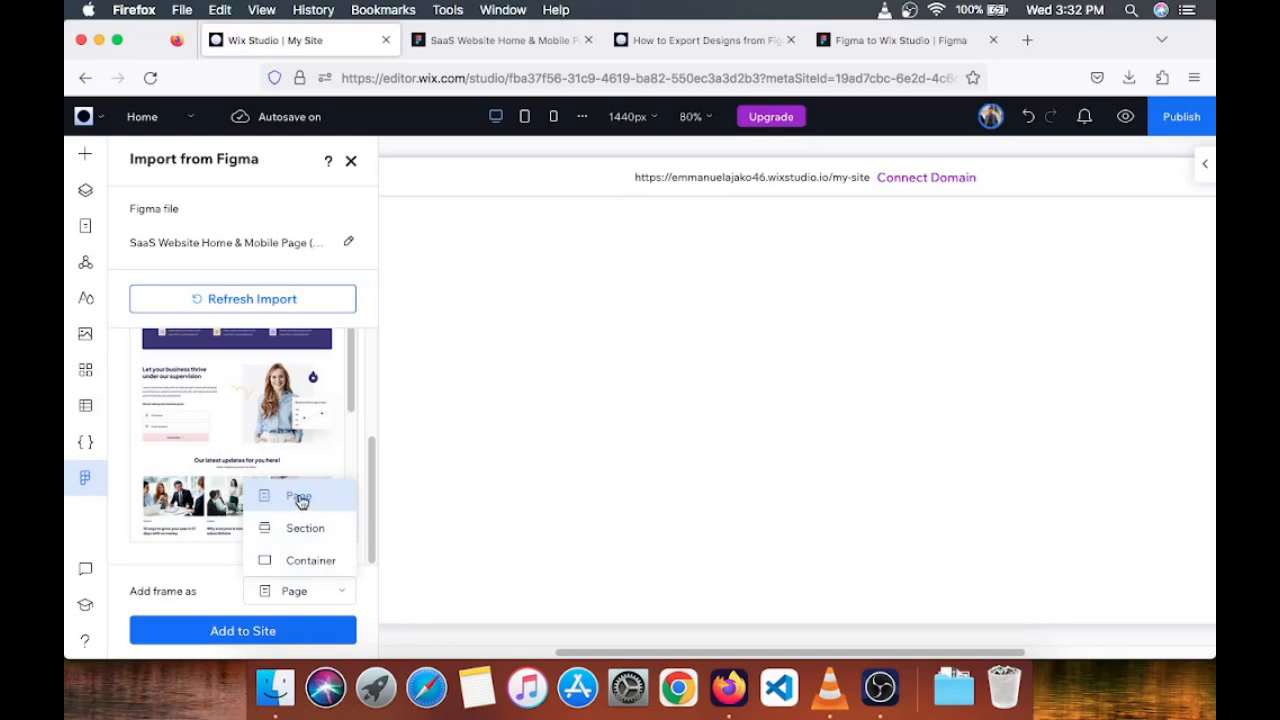
pyautogui.click(299, 504)
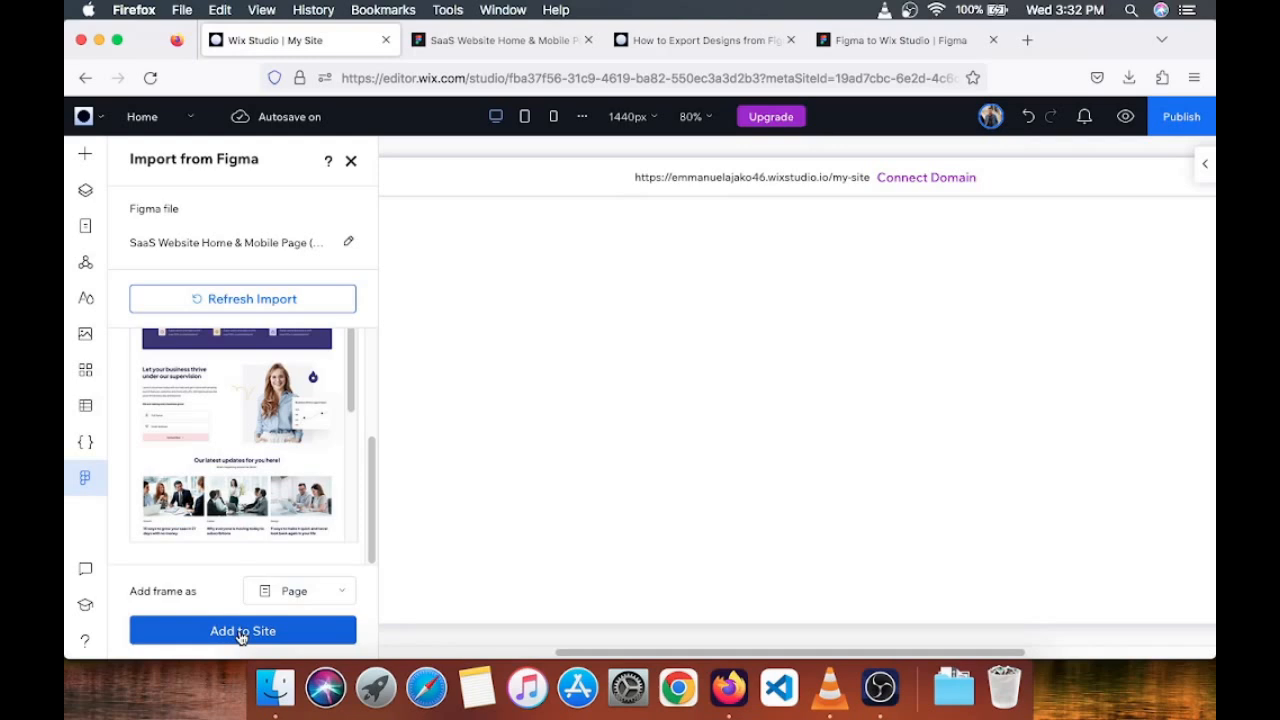
pyautogui.click(241, 637)
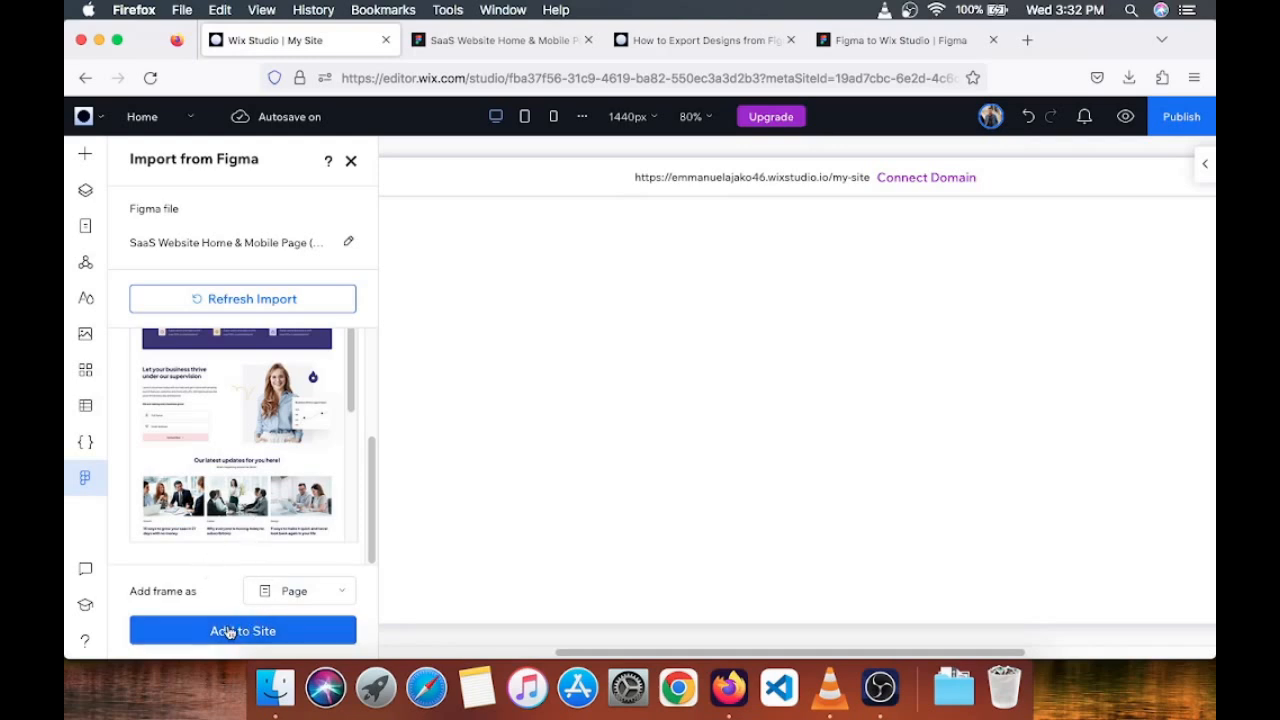
pyautogui.click(223, 628)
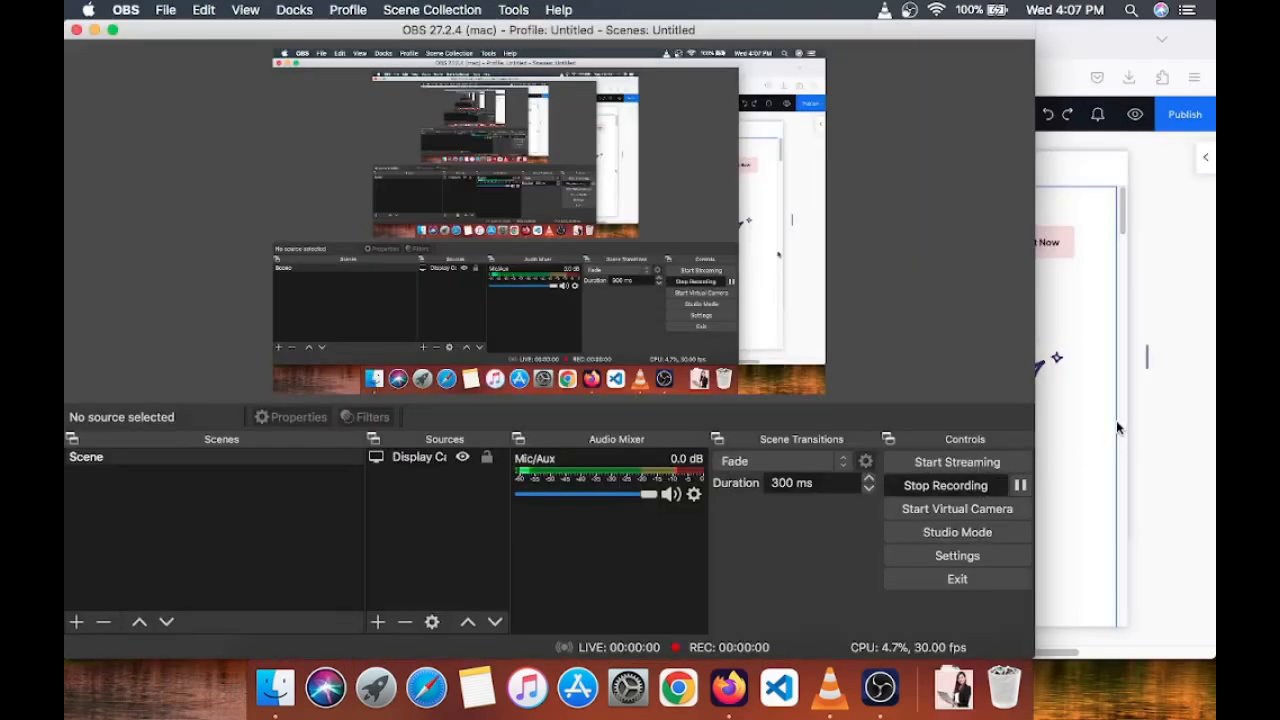
# - Preview the site and look through the imported page from the header down to the question boxes
pyautogui.click(1116, 422)
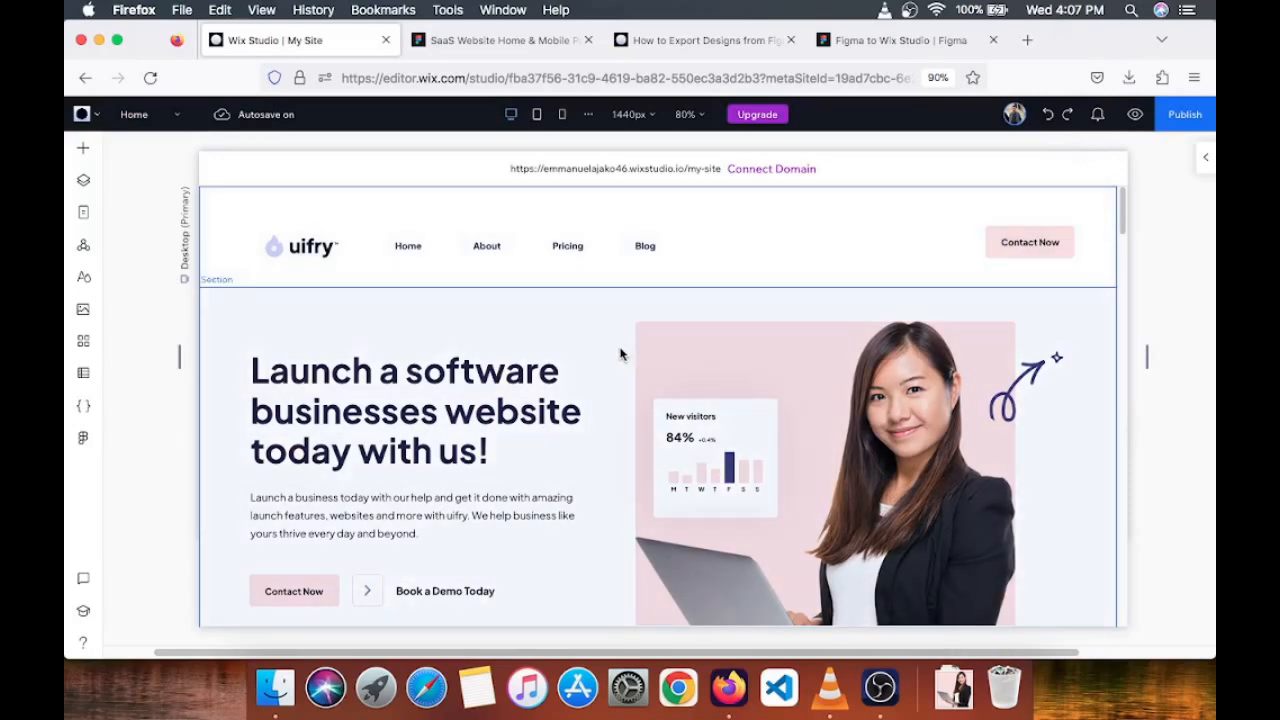
pyautogui.scroll(-2, 700, 345)
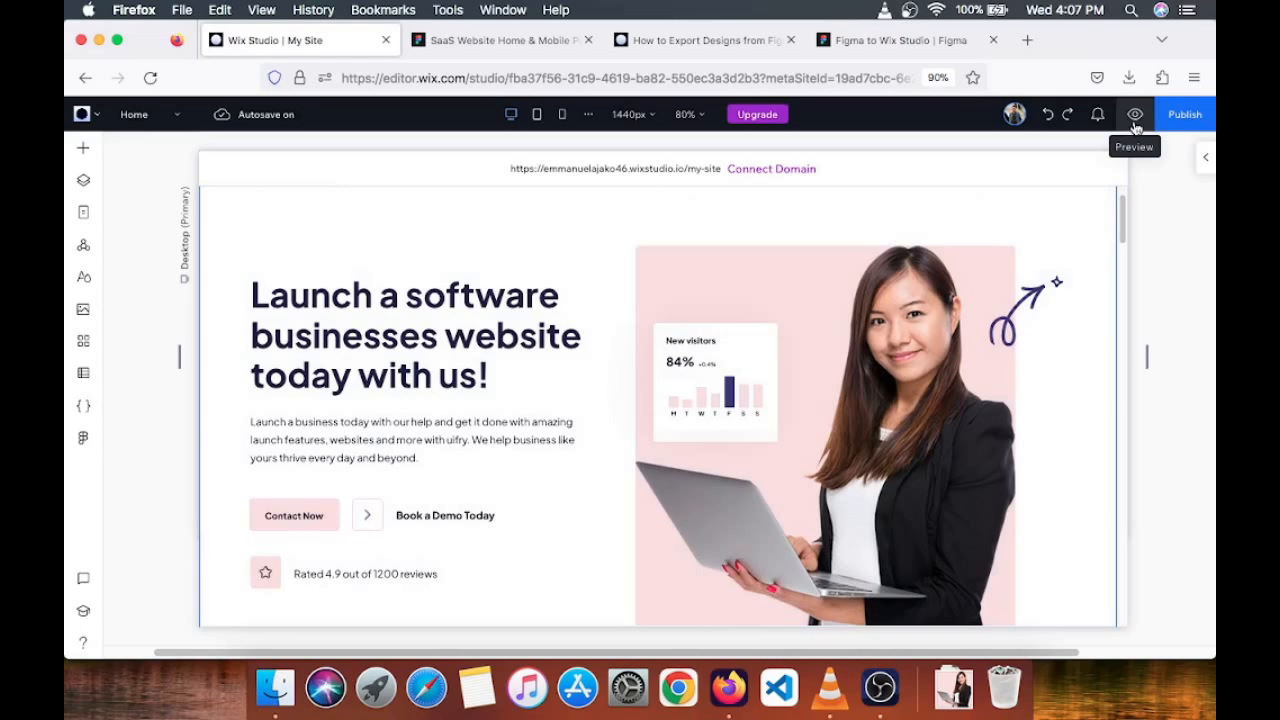
pyautogui.scroll(1, 766, 260)
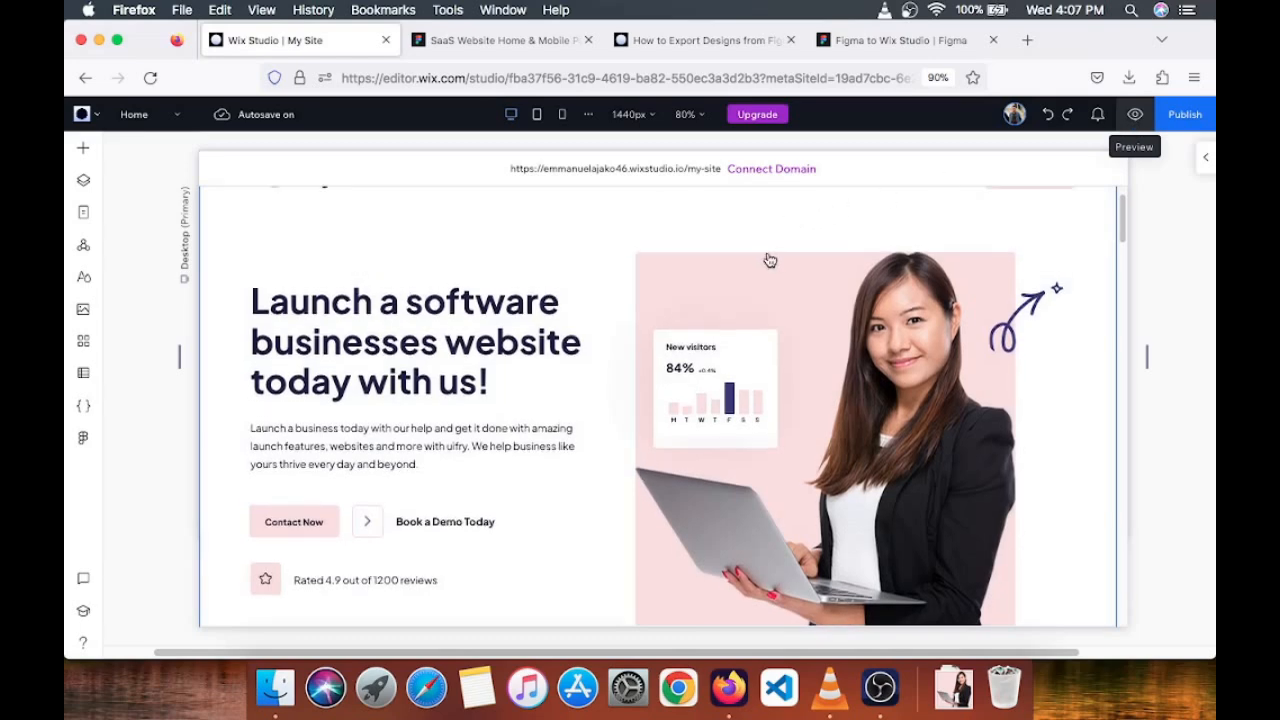
pyautogui.scroll(-1, 806, 257)
pyautogui.scroll(2, 775, 280)
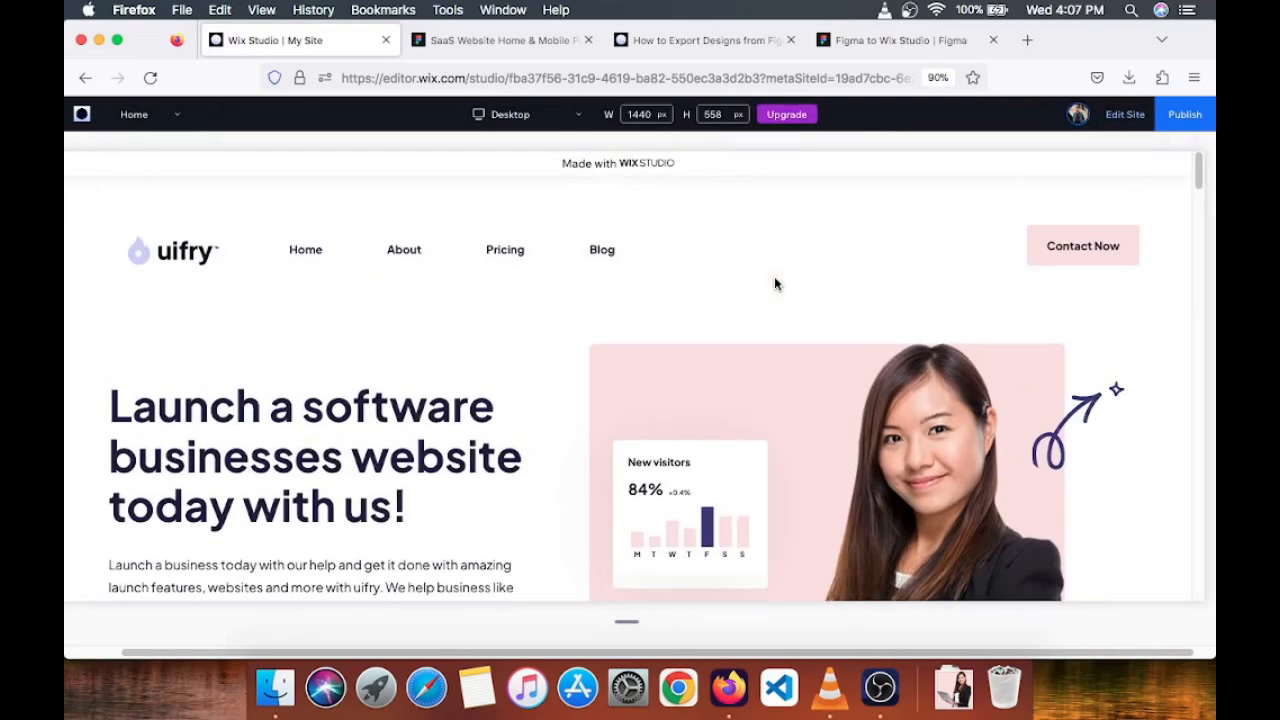
pyautogui.scroll(-1, 775, 280)
pyautogui.scroll(-4, 774, 284)
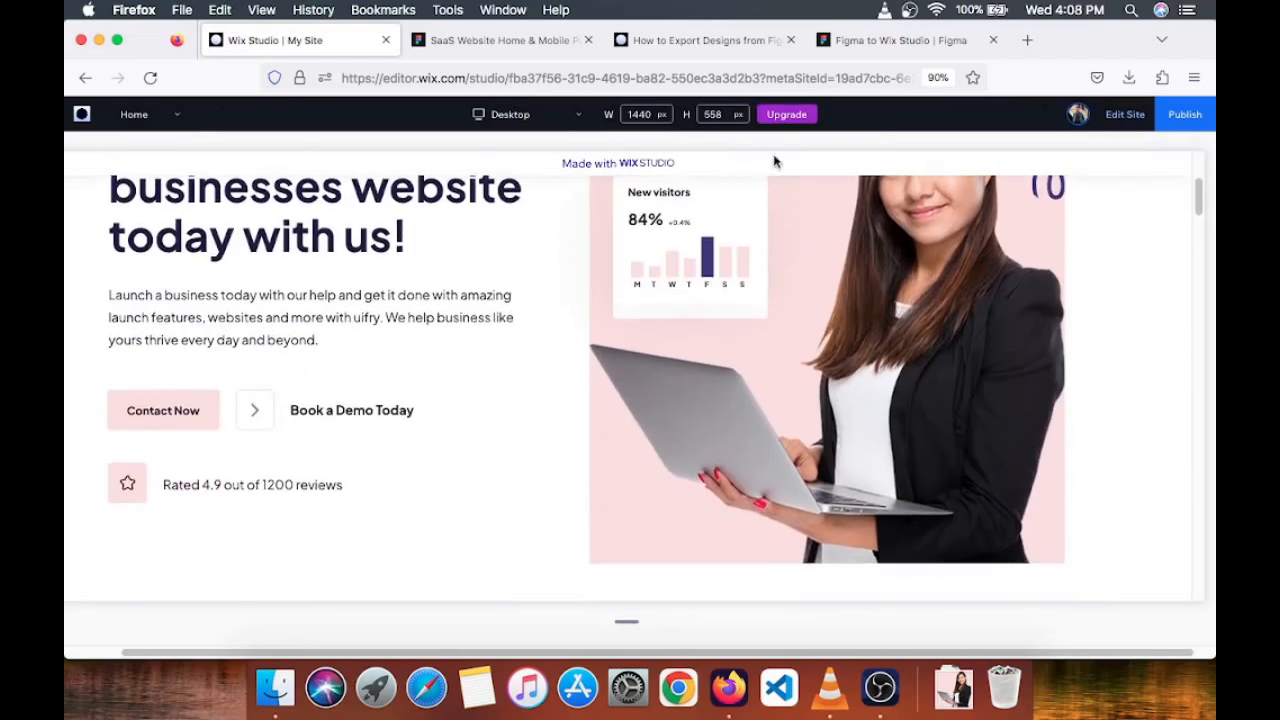
pyautogui.scroll(-20, 775, 282)
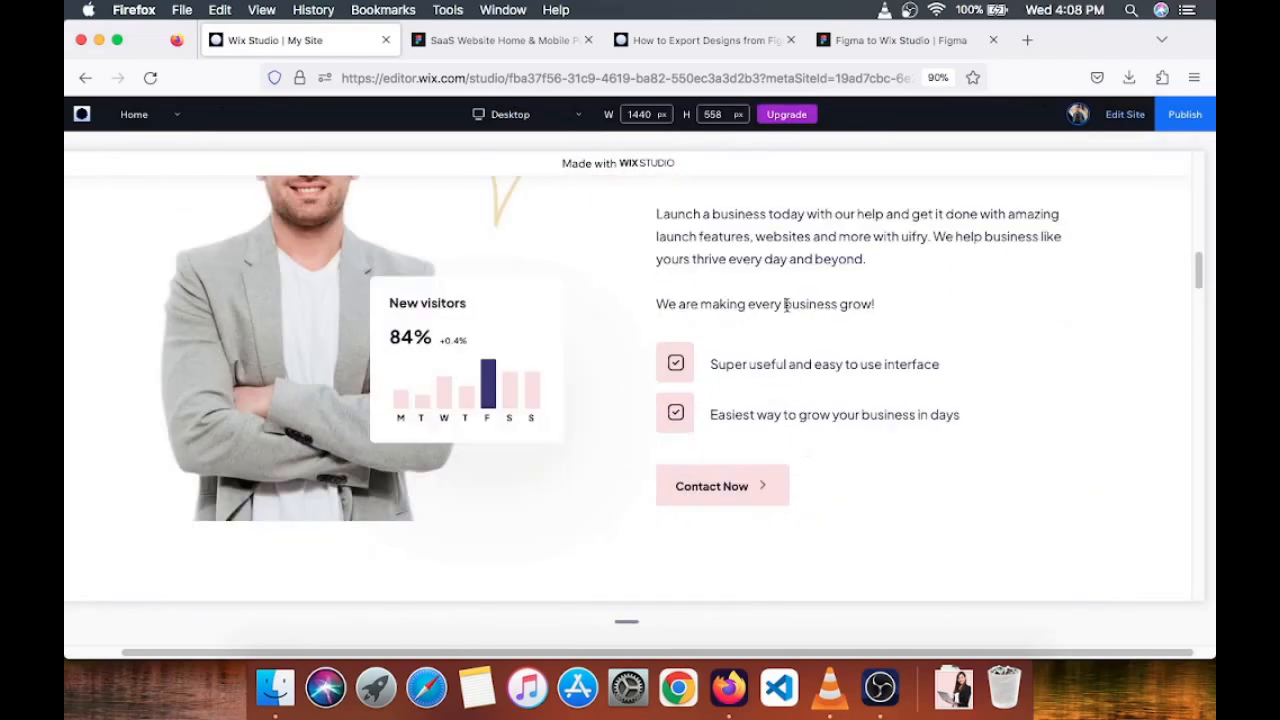
pyautogui.scroll(-10, 786, 305)
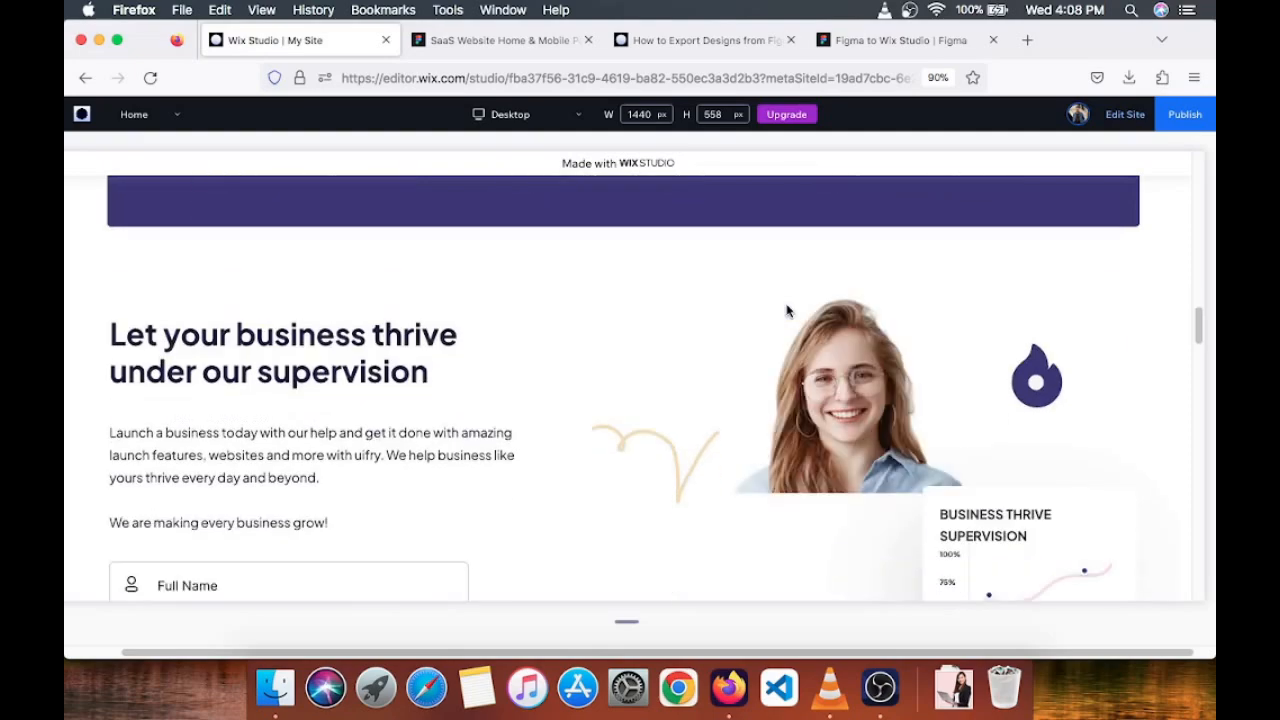
pyautogui.scroll(-10, 786, 305)
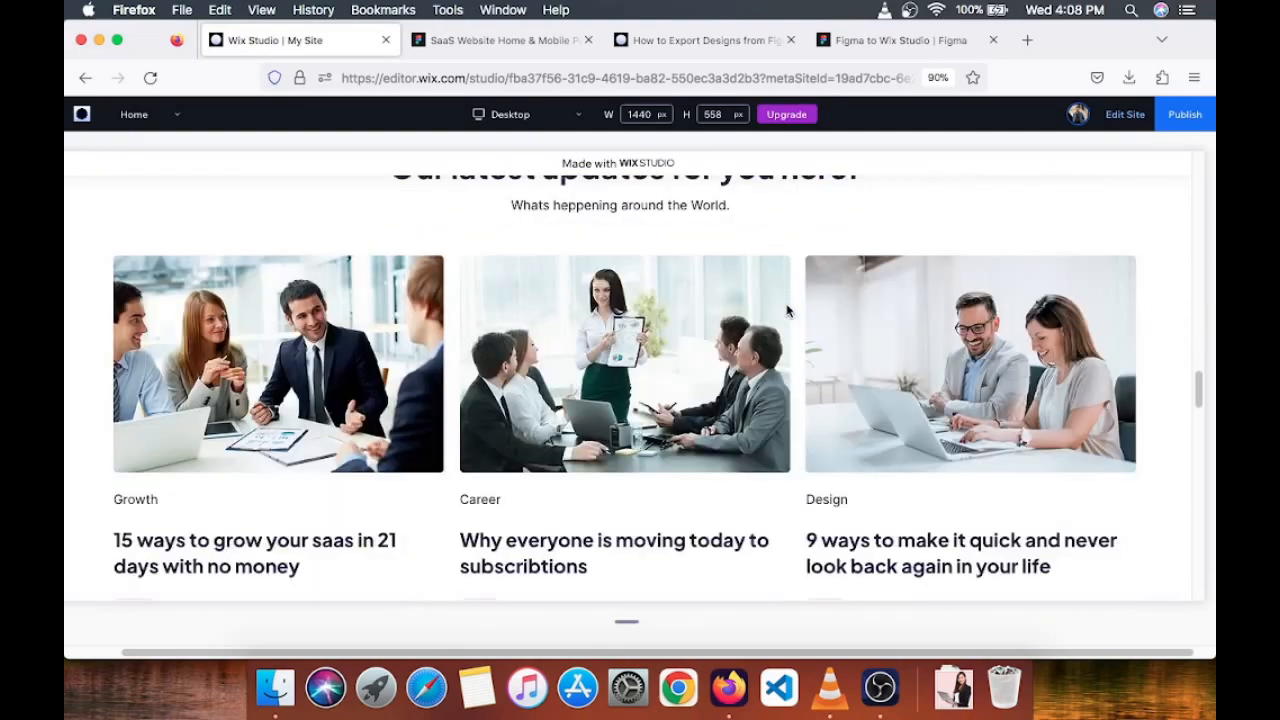
pyautogui.scroll(-15, 786, 311)
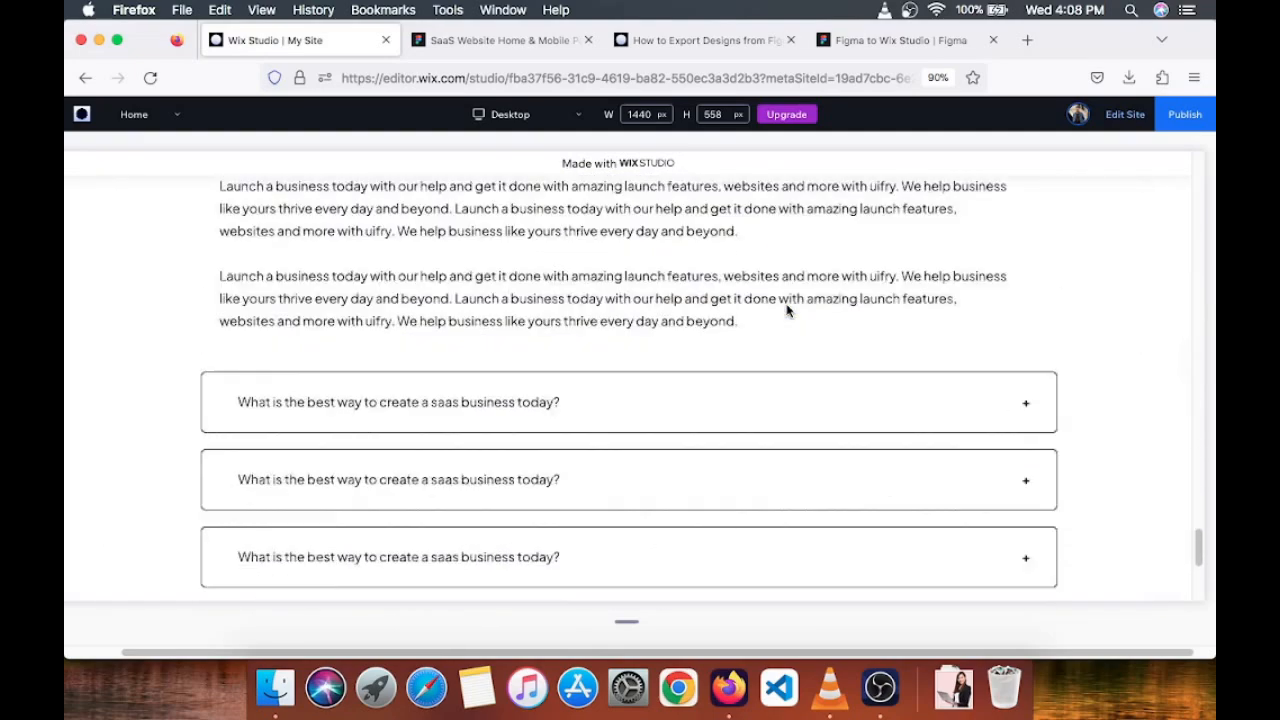
pyautogui.scroll(-5, 786, 311)
pyautogui.scroll(3, 786, 311)
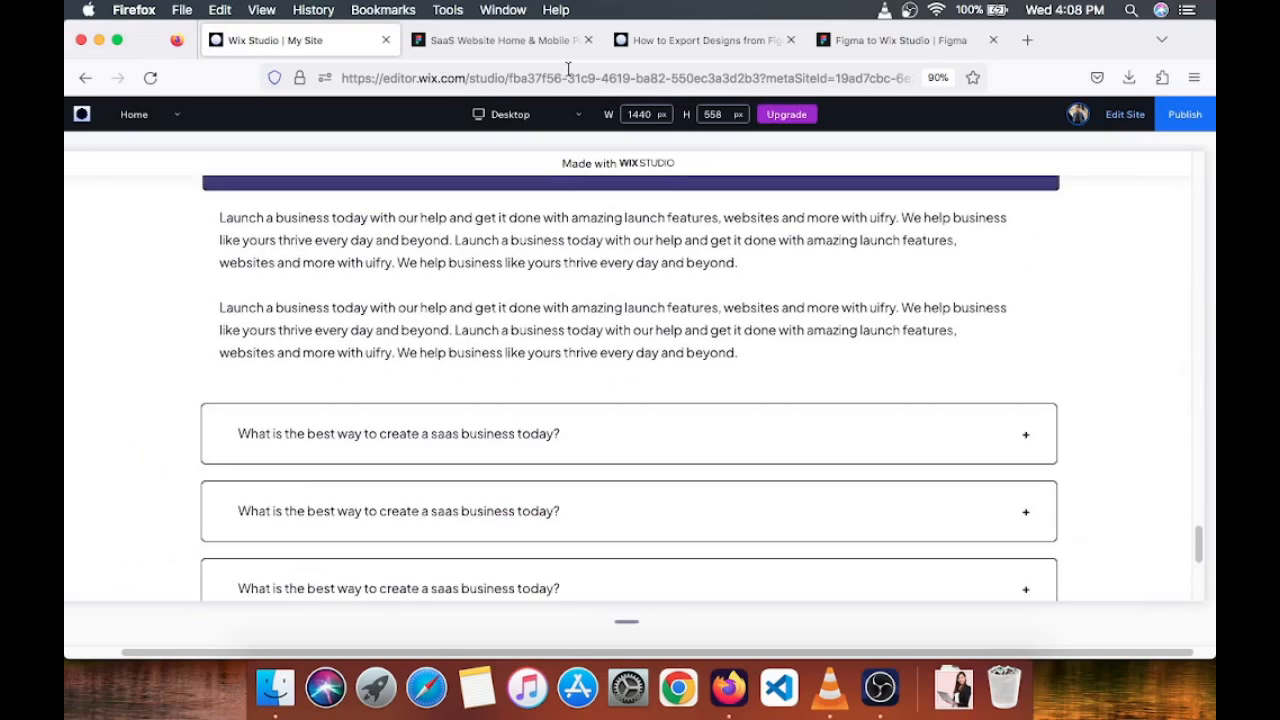
# - View the original design in Figma, and back in Wix Studio browse the imported images and icons in the site's media files
pyautogui.click(503, 40)
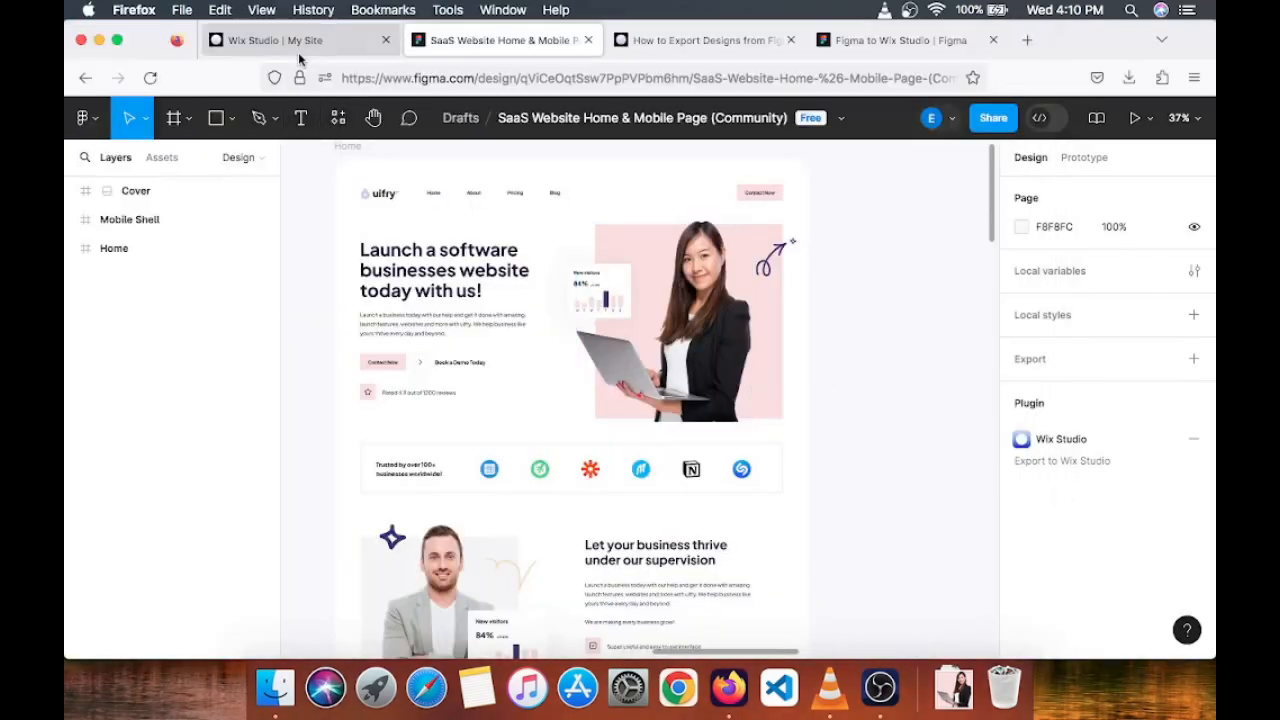
pyautogui.click(298, 52)
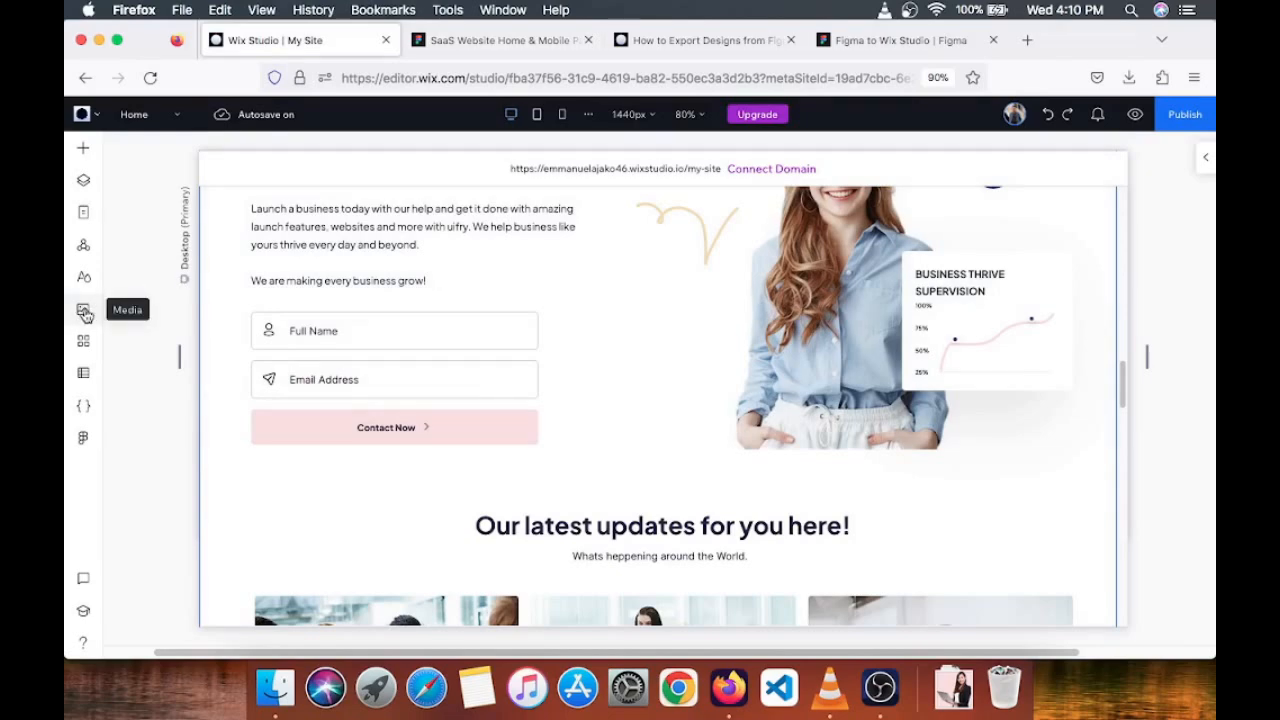
pyautogui.click(84, 311)
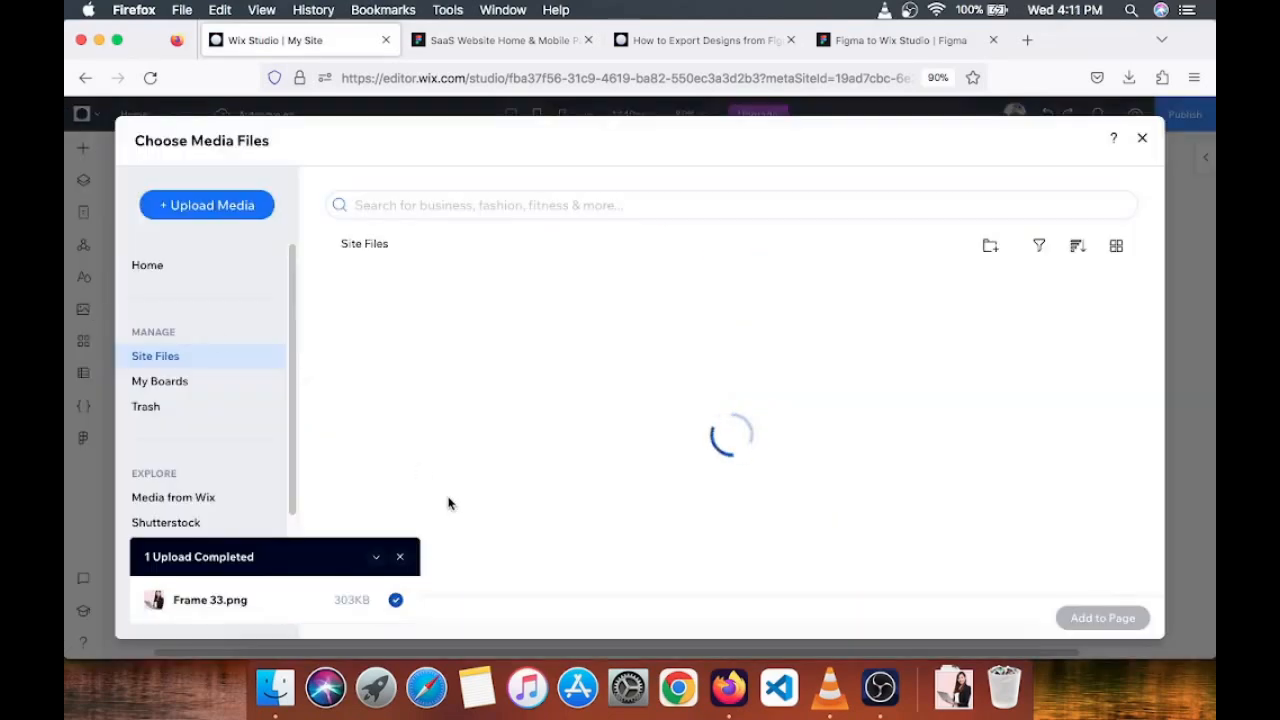
pyautogui.click(400, 557)
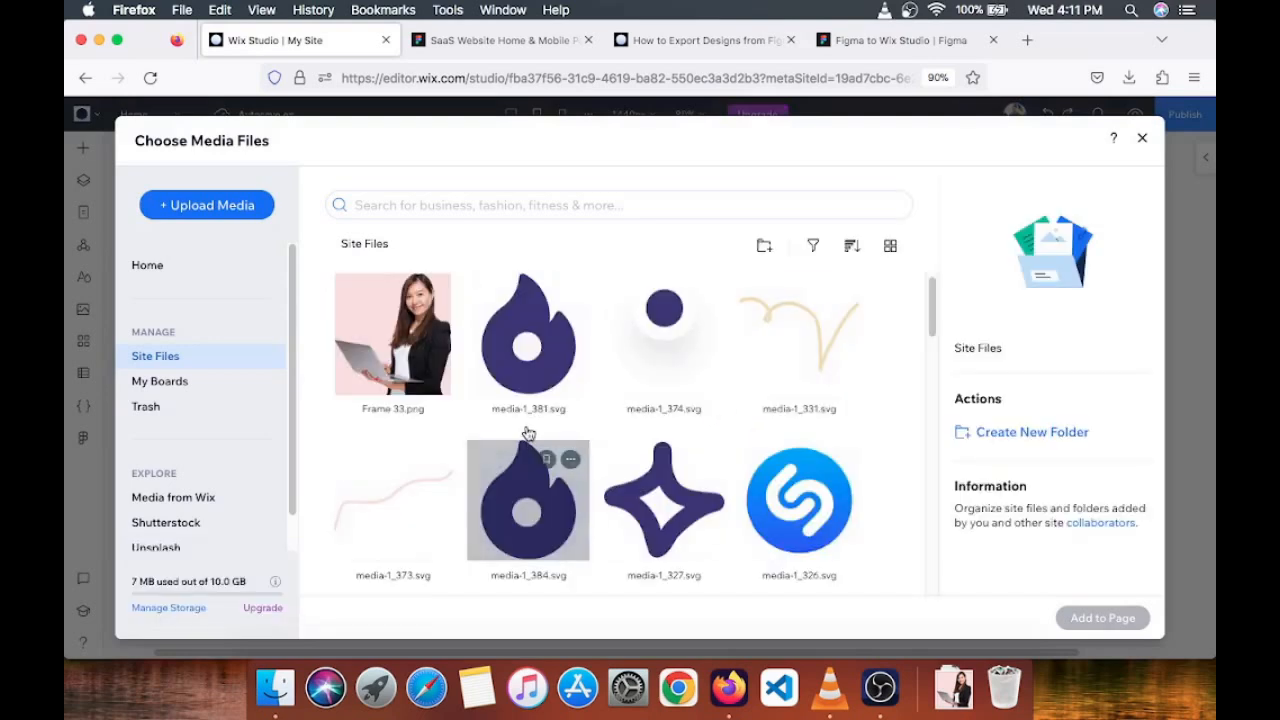
pyautogui.scroll(-1, 632, 447)
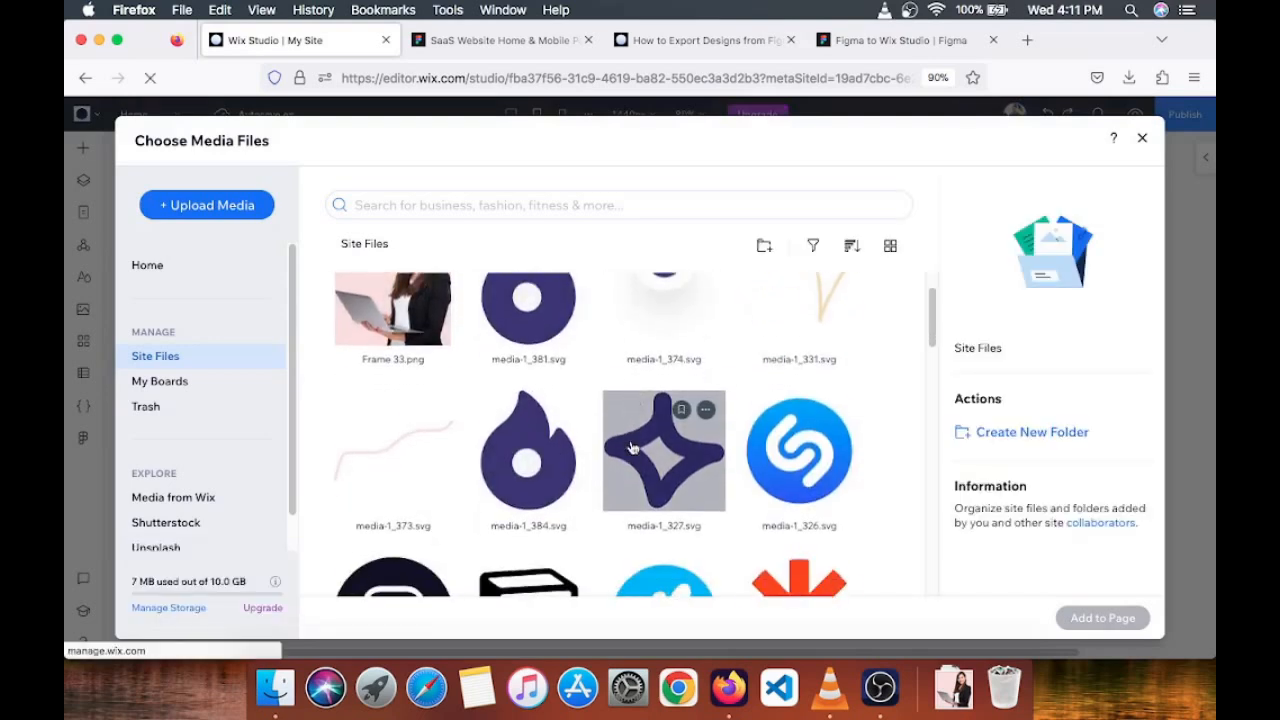
pyautogui.scroll(-1, 632, 447)
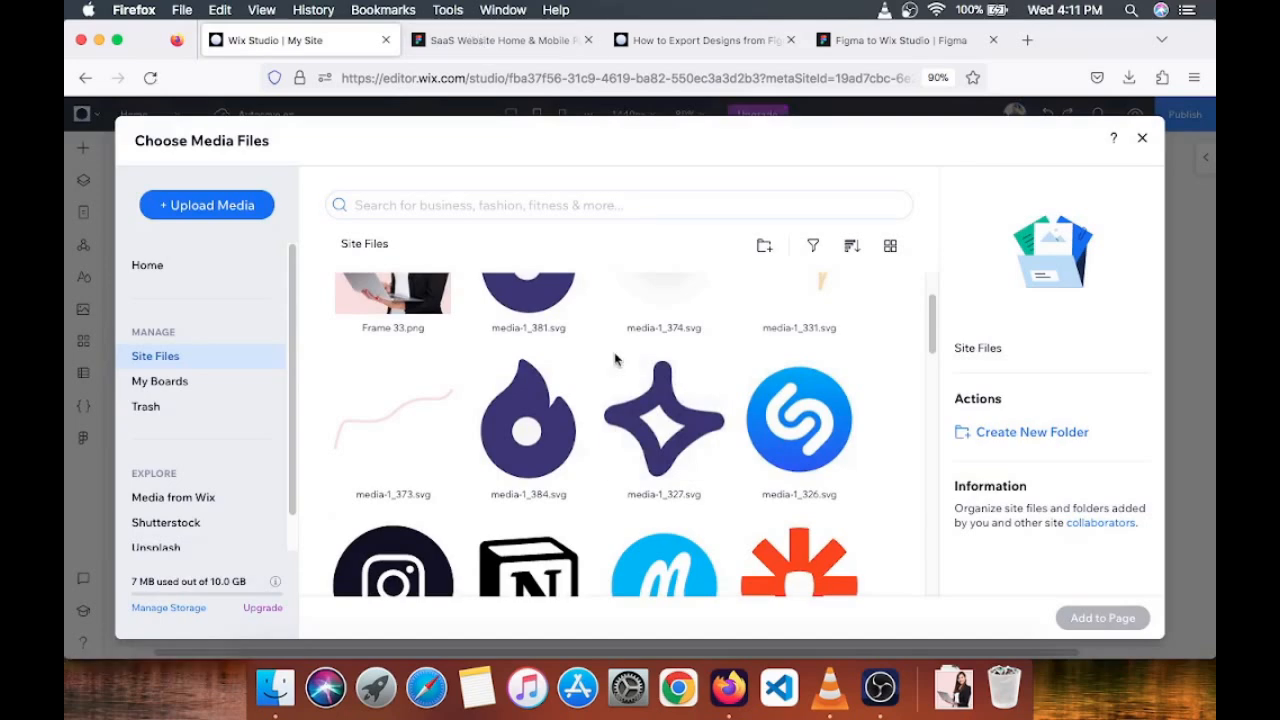
pyautogui.scroll(-10, 615, 360)
pyautogui.scroll(-3, 647, 486)
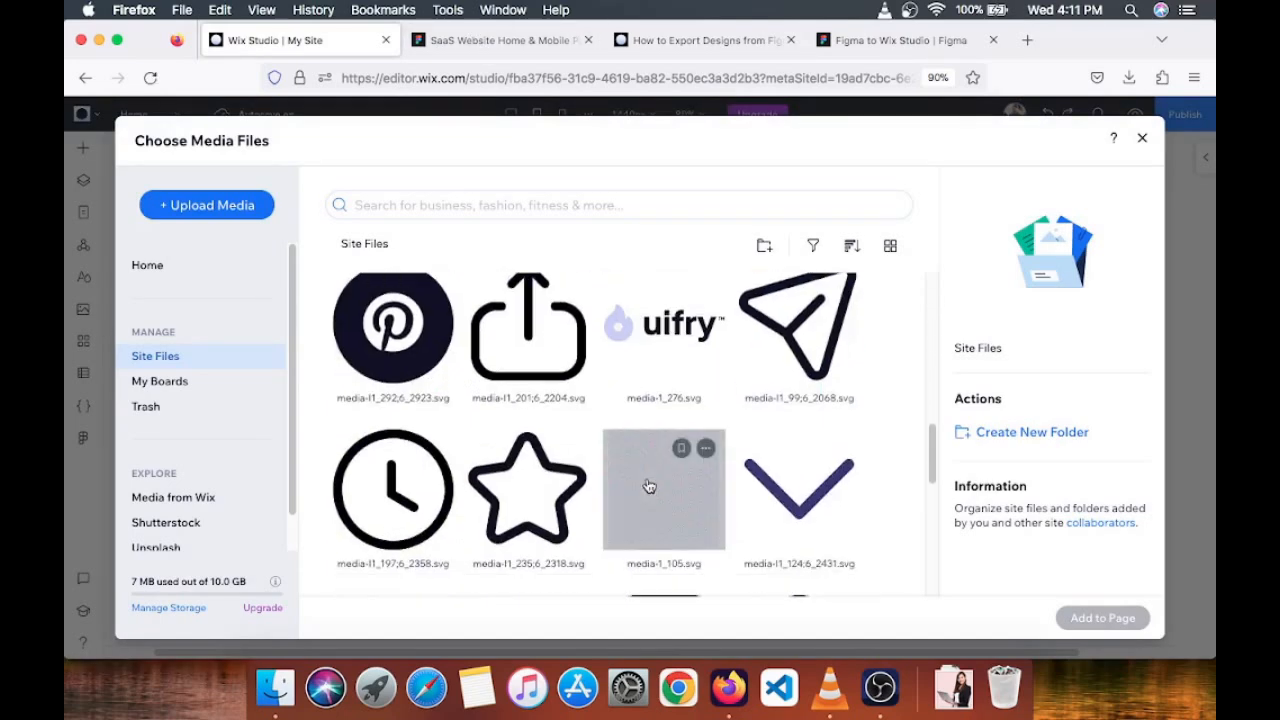
pyautogui.scroll(-10, 647, 486)
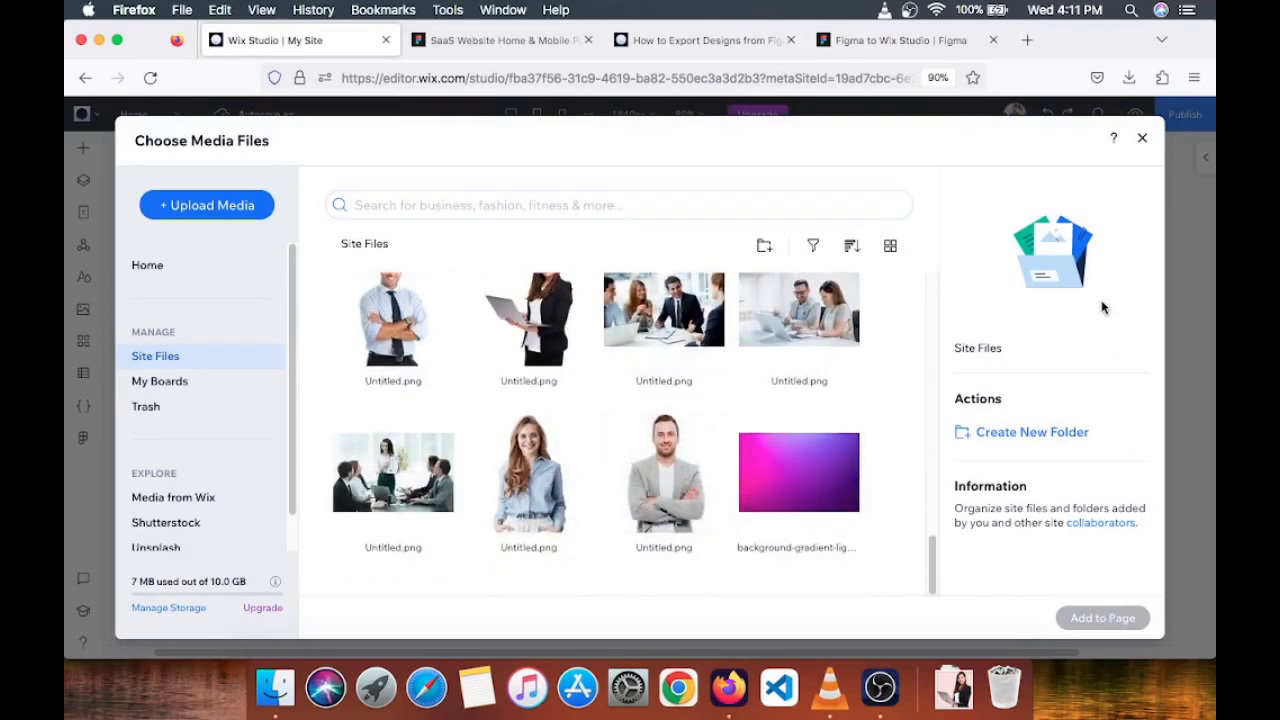
pyautogui.click(1141, 140)
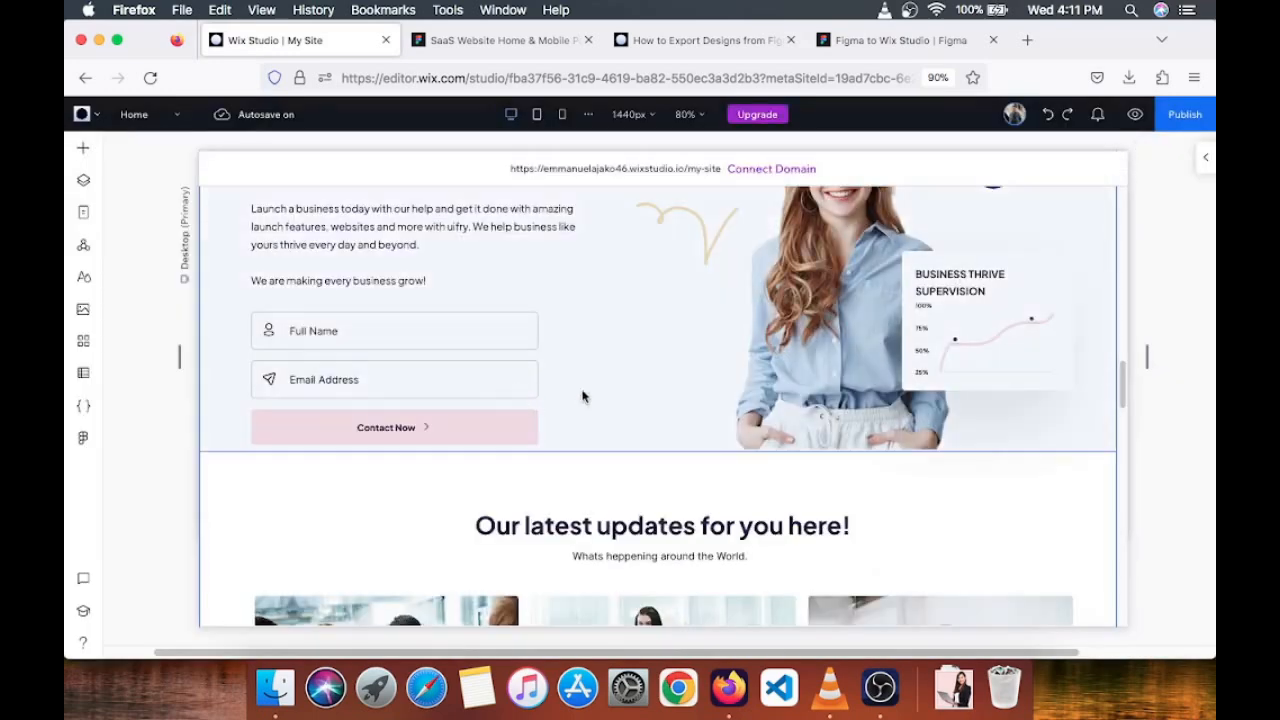
pyautogui.scroll(2, 600, 380)
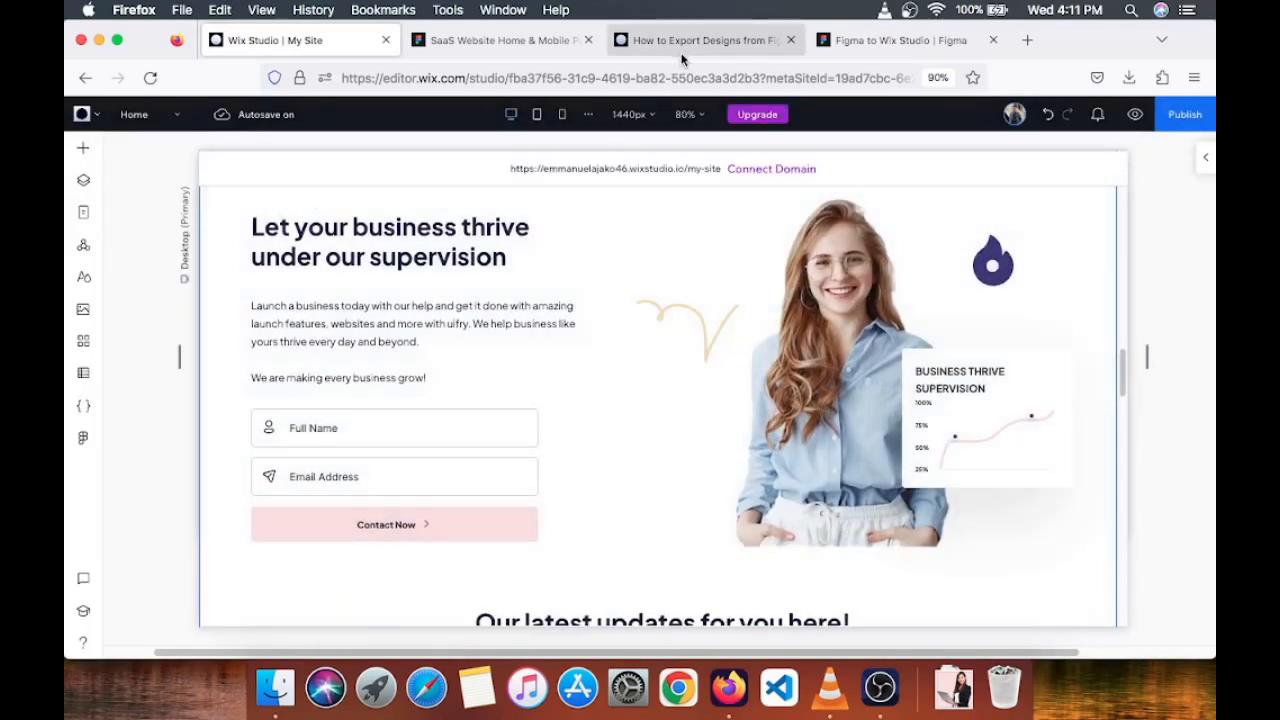
# - Switch to the Wix Studio export guide and read which elements the plugin identifies, the file size note and the unsupported elements
pyautogui.click(682, 44)
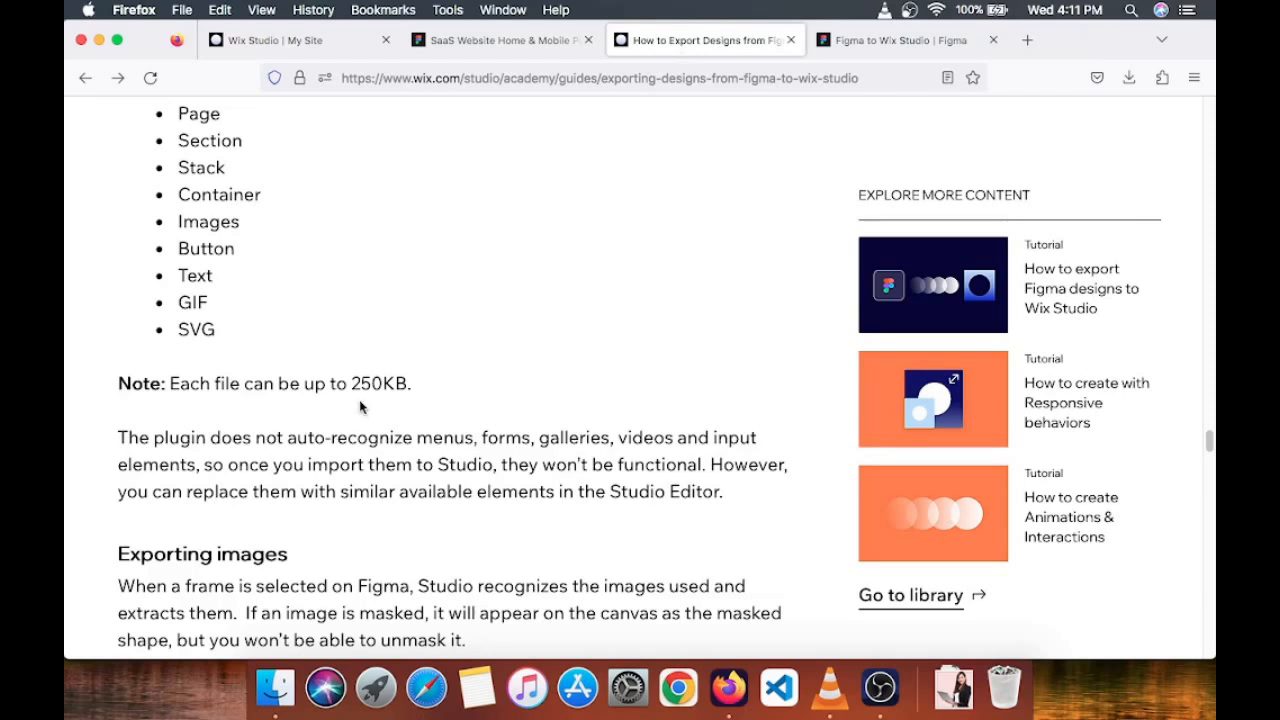
pyautogui.scroll(3, 349, 395)
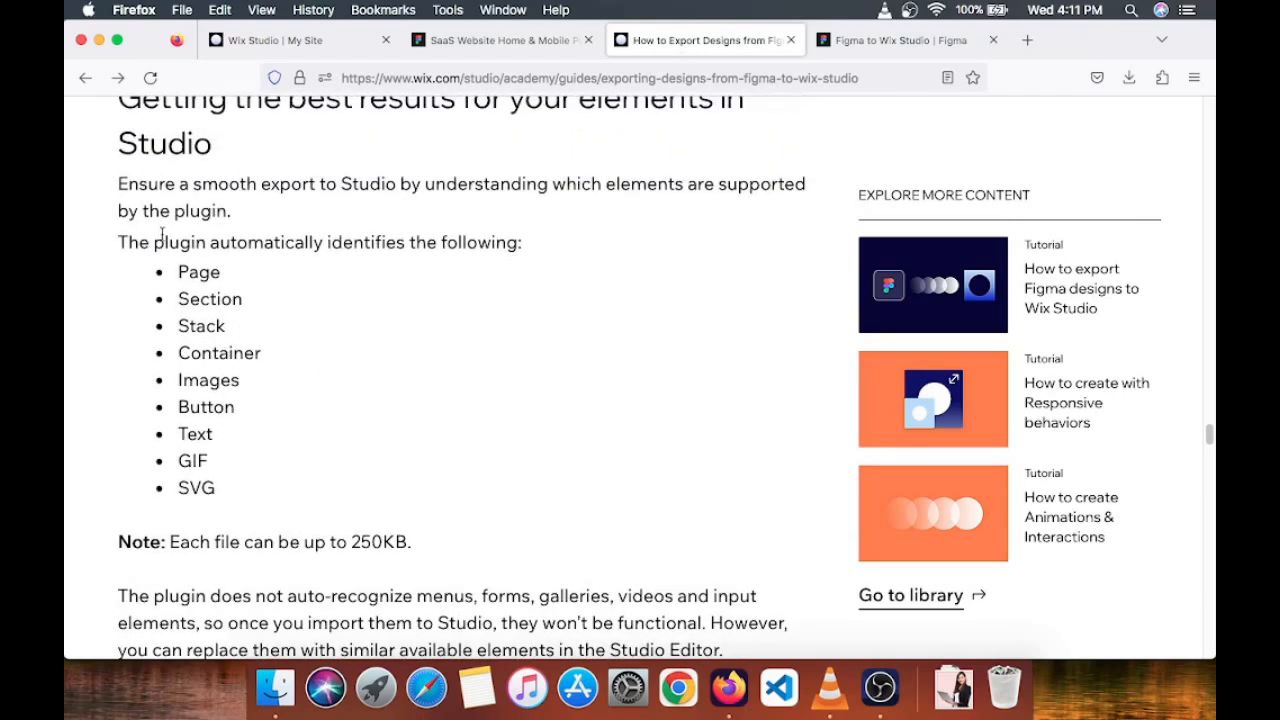
pyautogui.moveTo(178, 266); pyautogui.dragTo(228, 280)
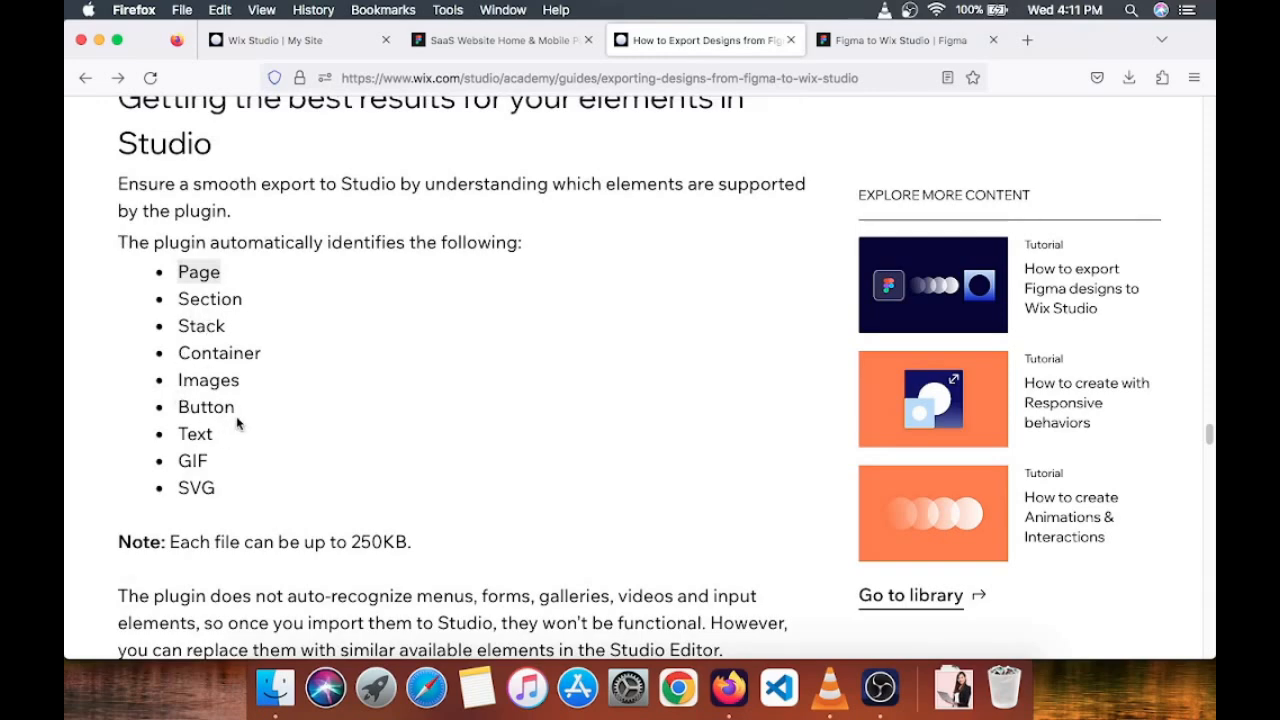
pyautogui.scroll(-5, 240, 424)
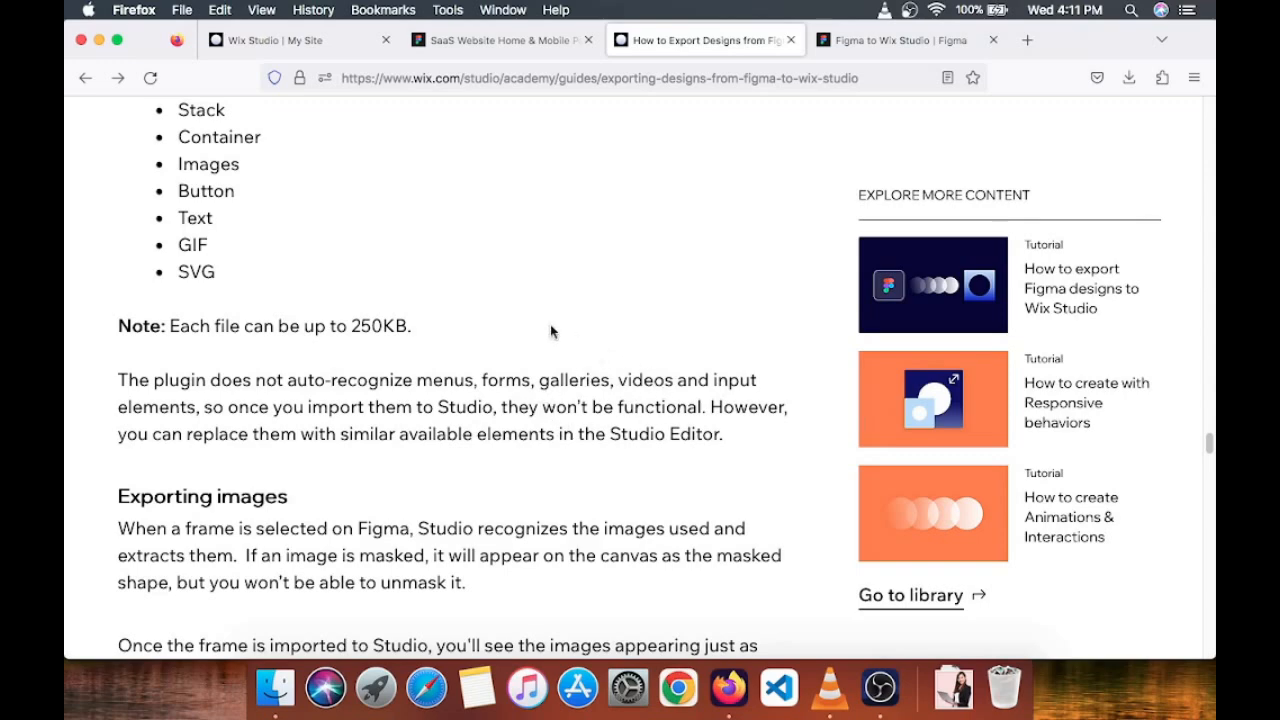
# - Switch back to Wix Studio and inspect the container holding the Full Name and Email Address fields, and the header menu
pyautogui.click(290, 40)
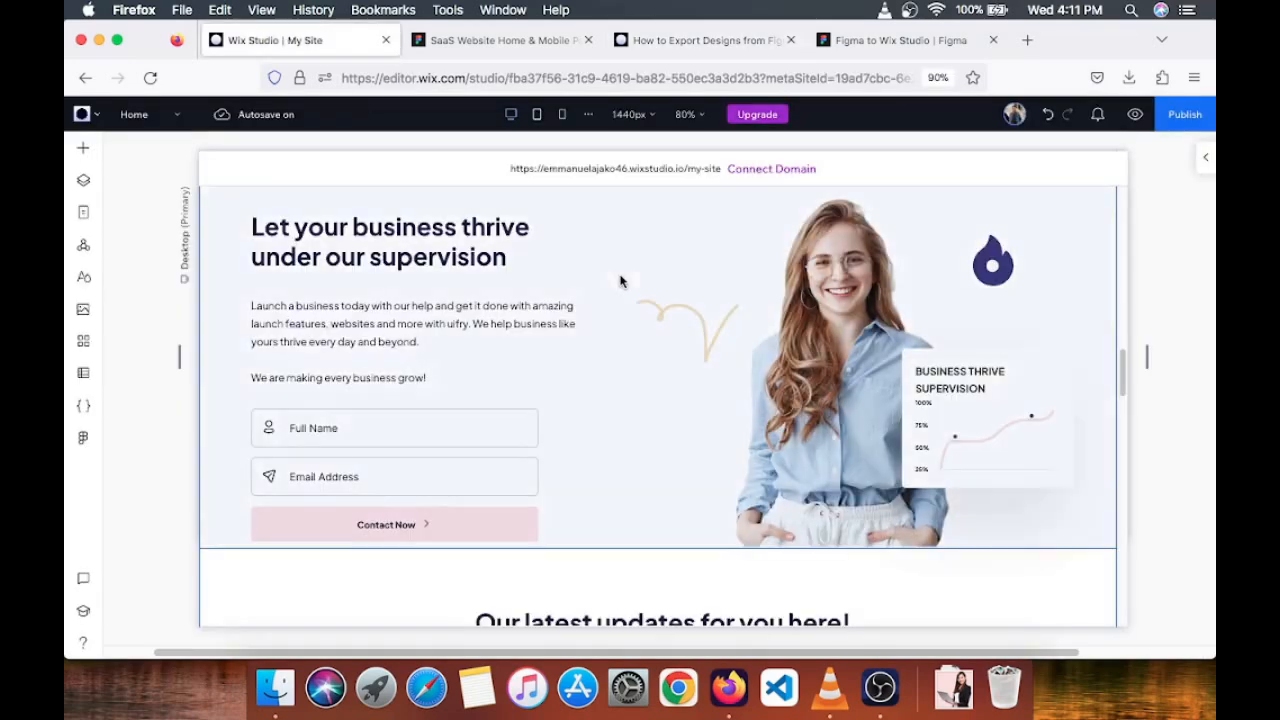
pyautogui.scroll(2, 619, 281)
pyautogui.scroll(-2, 566, 354)
pyautogui.click(397, 420)
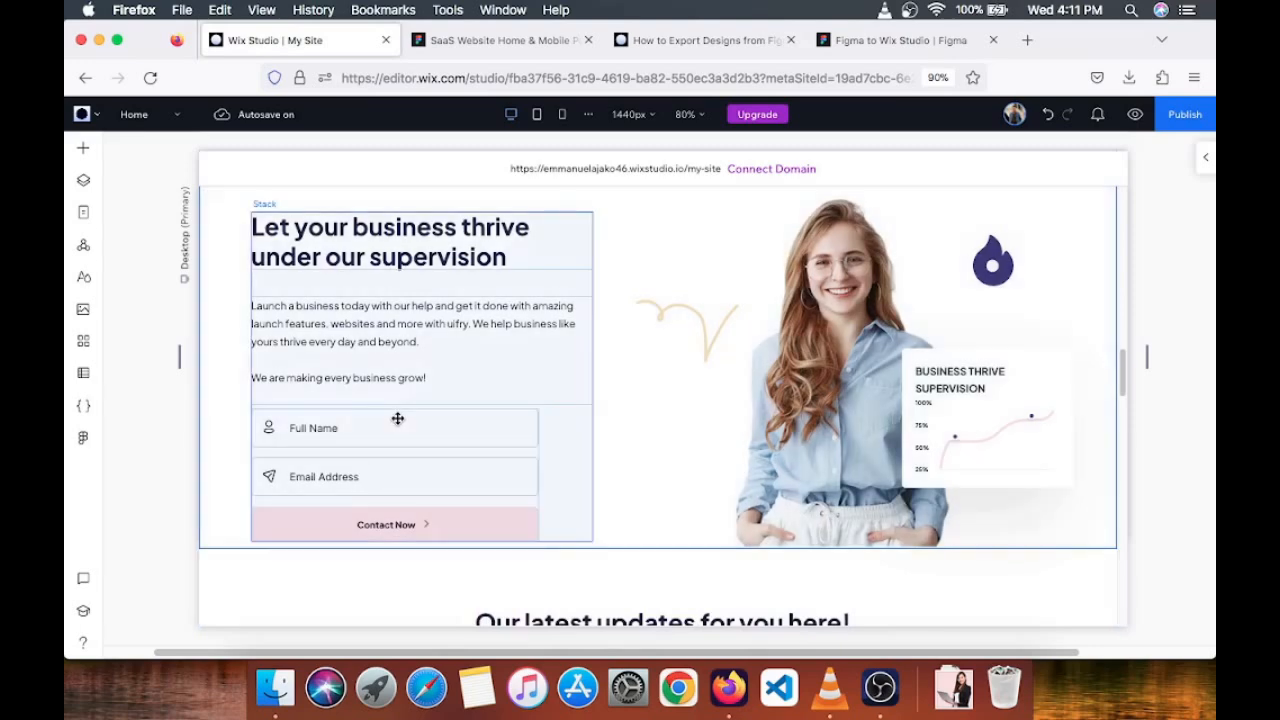
pyautogui.click(397, 419)
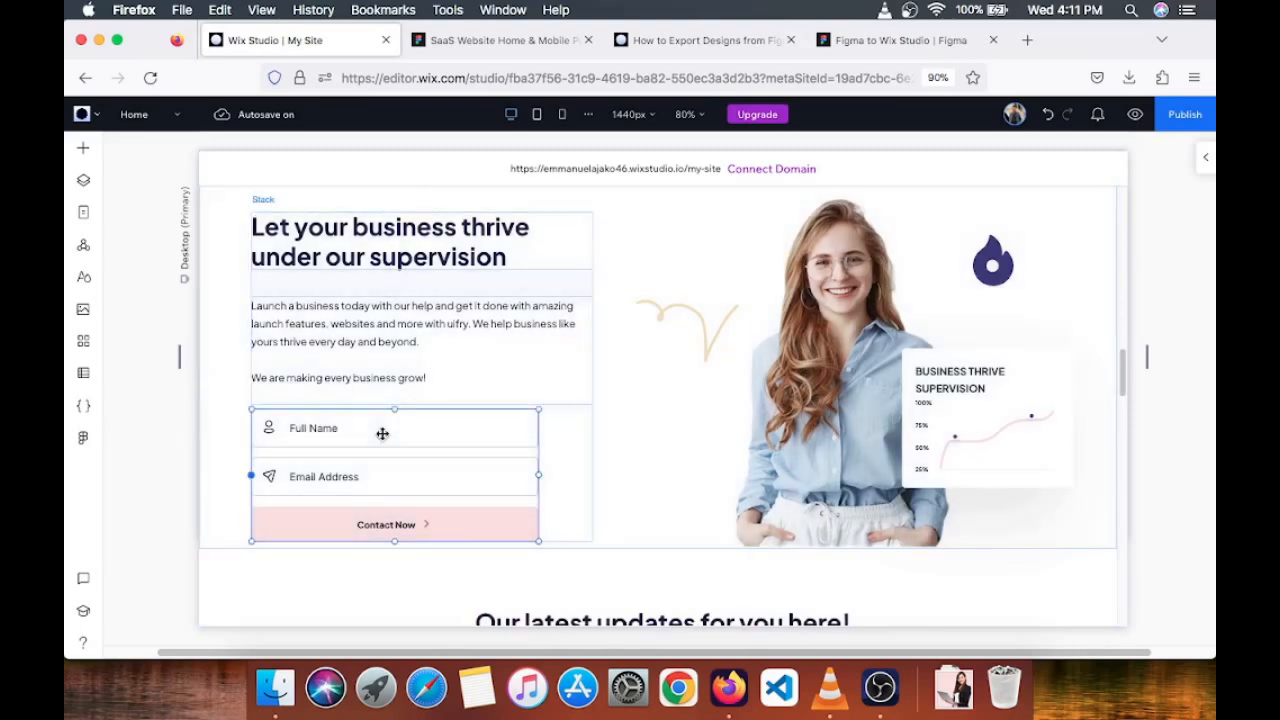
pyautogui.click(381, 432)
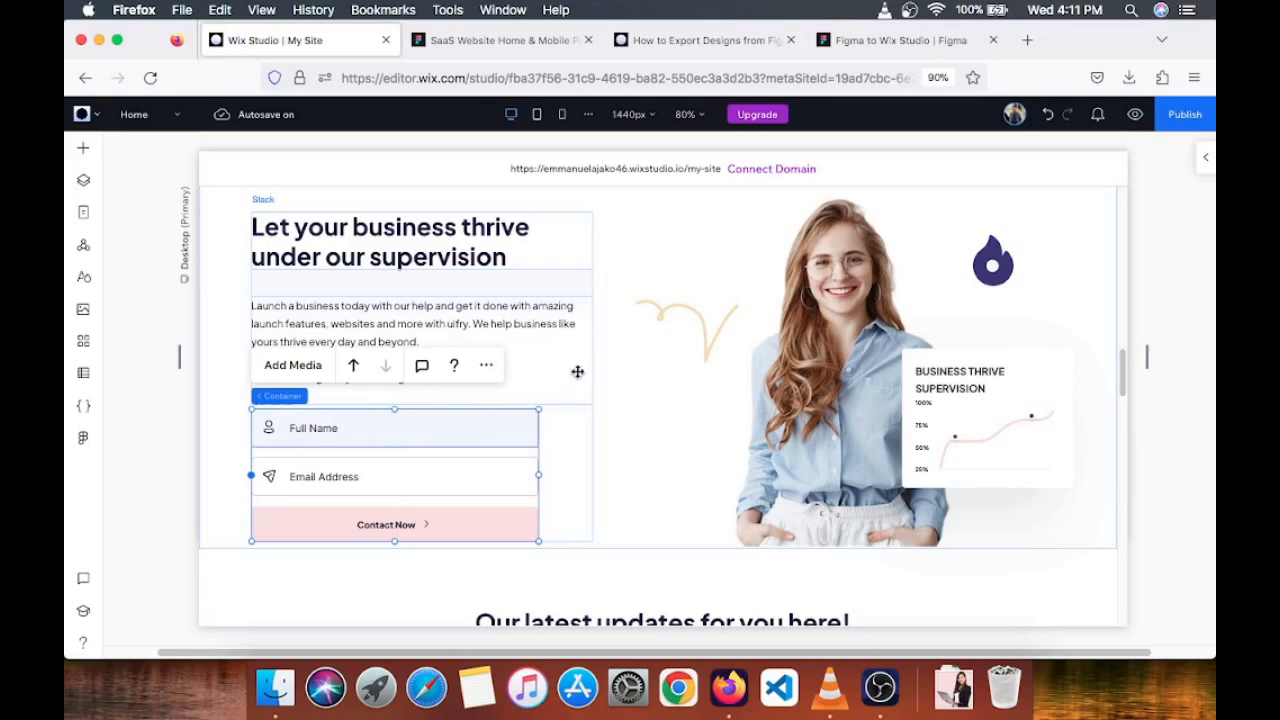
pyautogui.scroll(15, 621, 360)
pyautogui.scroll(5, 614, 361)
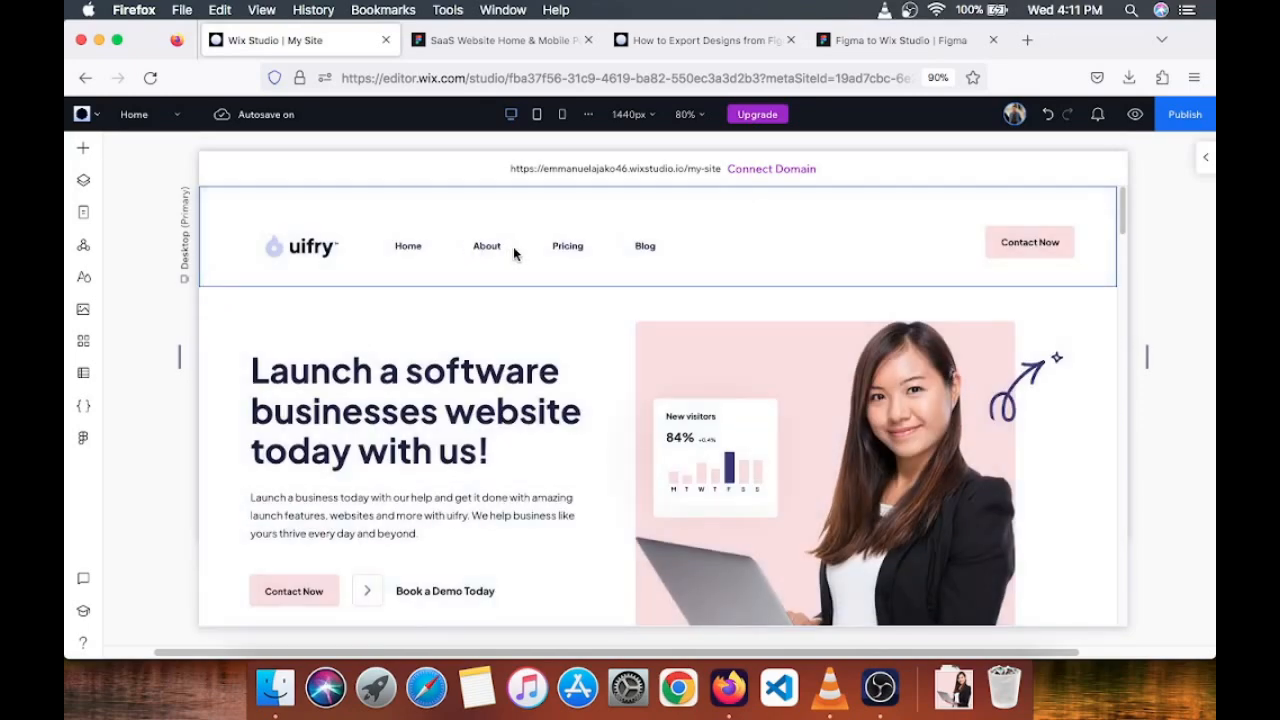
# - Switch to the SaaS website design in Figma and start the Wix Studio plugin's Export Frame option, skipping the setup
pyautogui.click(567, 248)
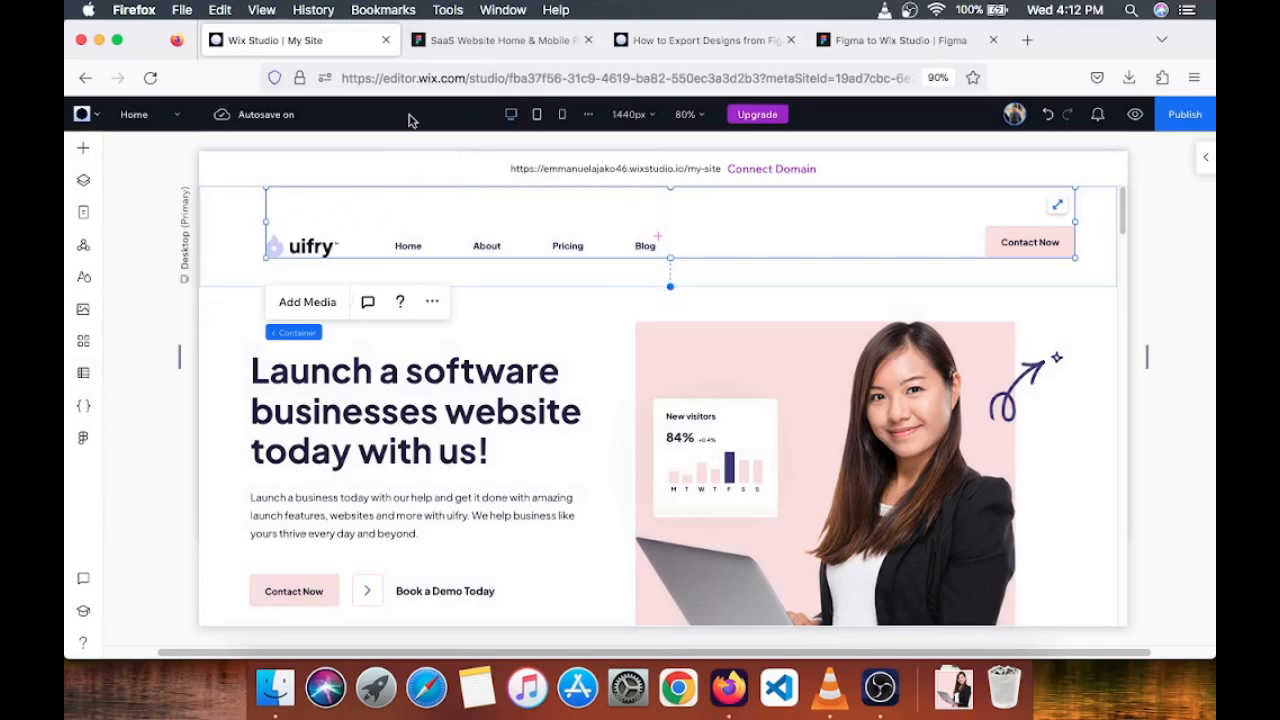
pyautogui.click(528, 42)
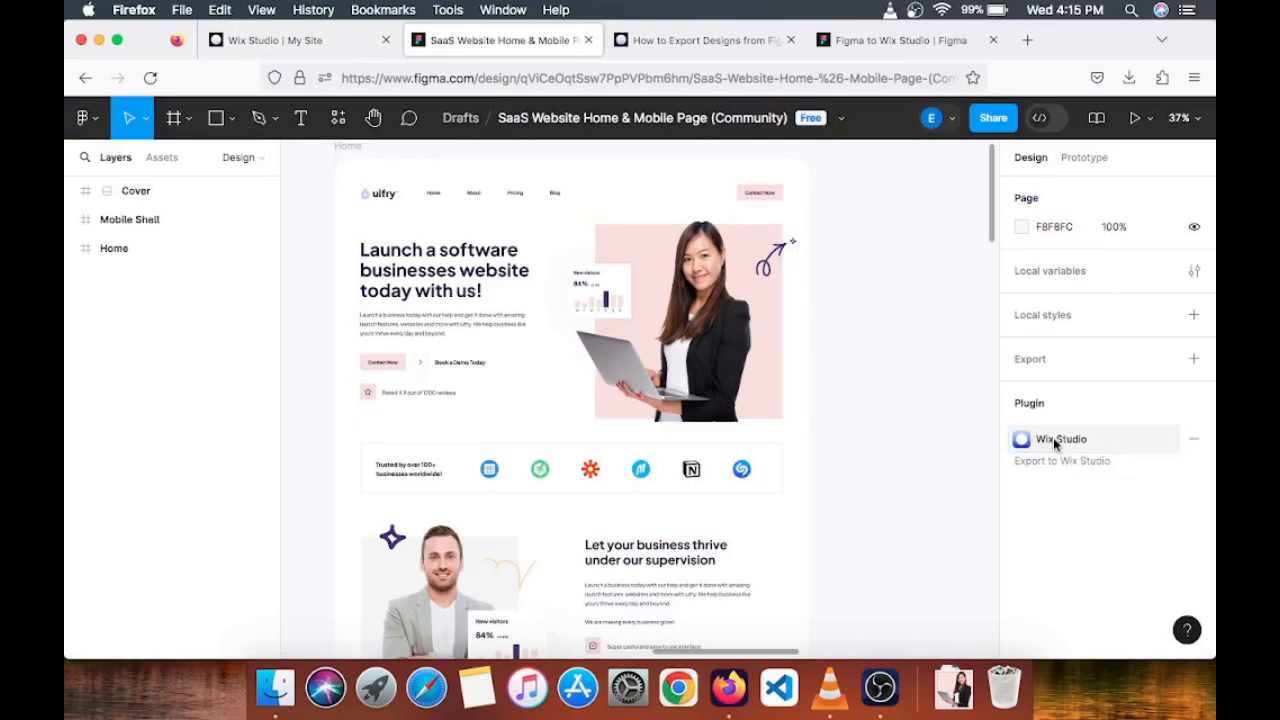
pyautogui.click(1040, 441)
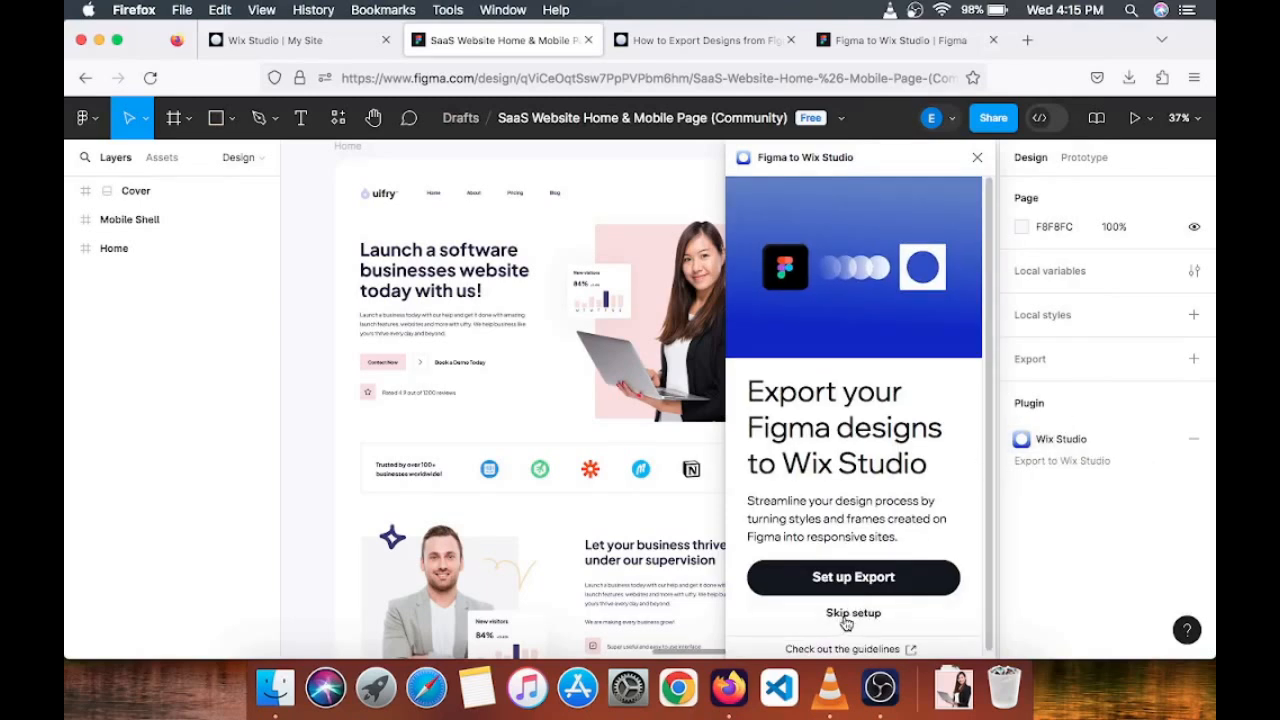
pyautogui.click(845, 615)
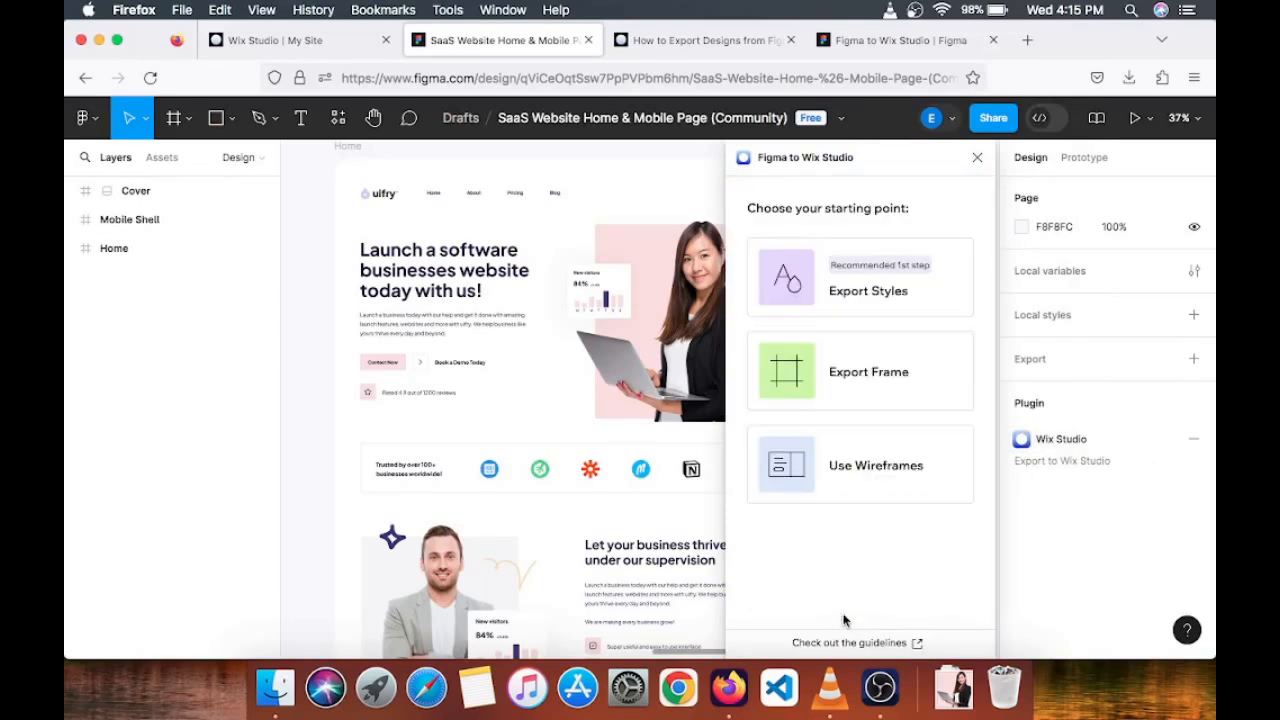
pyautogui.click(867, 383)
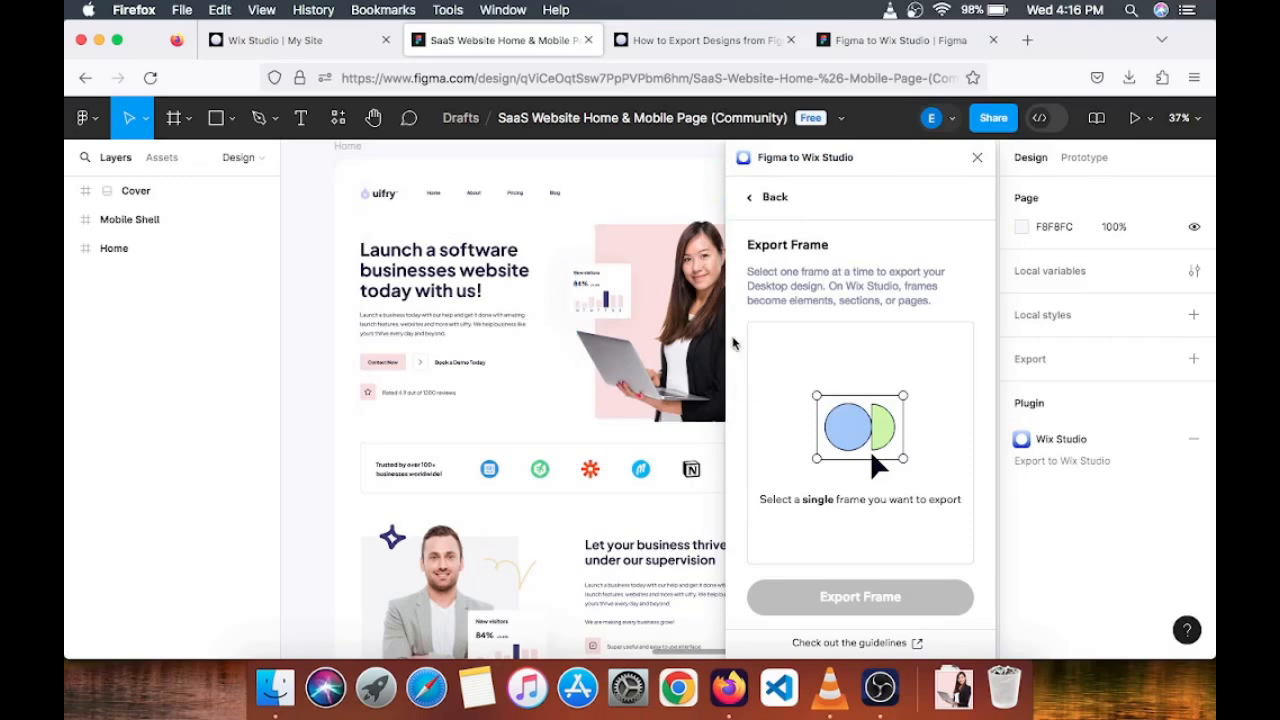
# - Move the plugin window clear of the design, select the Section : Navbar group, and export it to Wix Studio
pyautogui.moveTo(822, 160); pyautogui.dragTo(886, 167)
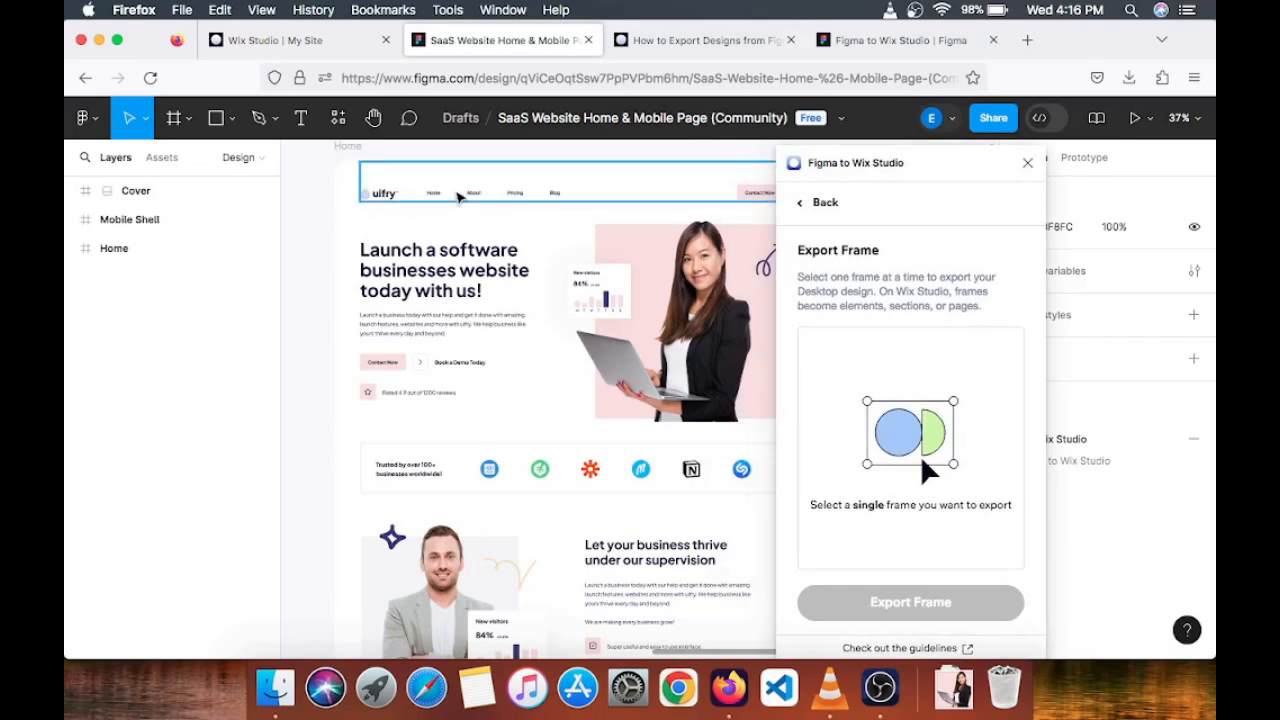
pyautogui.click(457, 196)
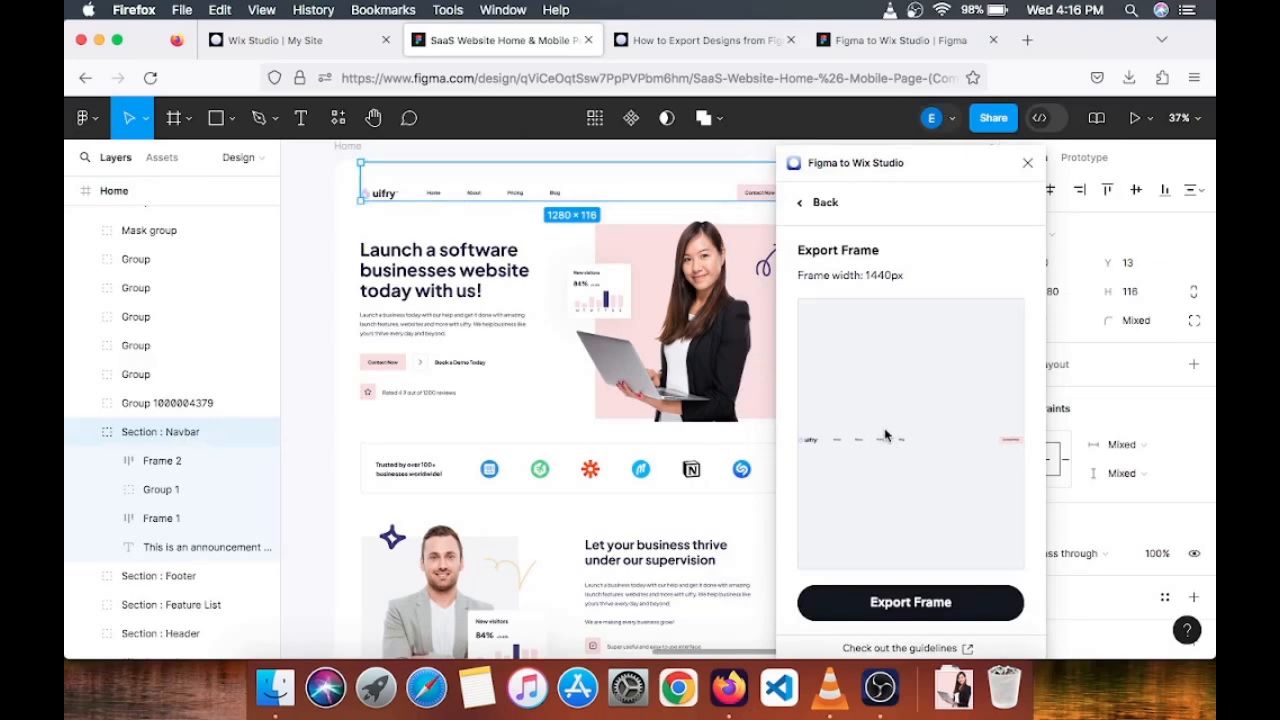
pyautogui.click(903, 605)
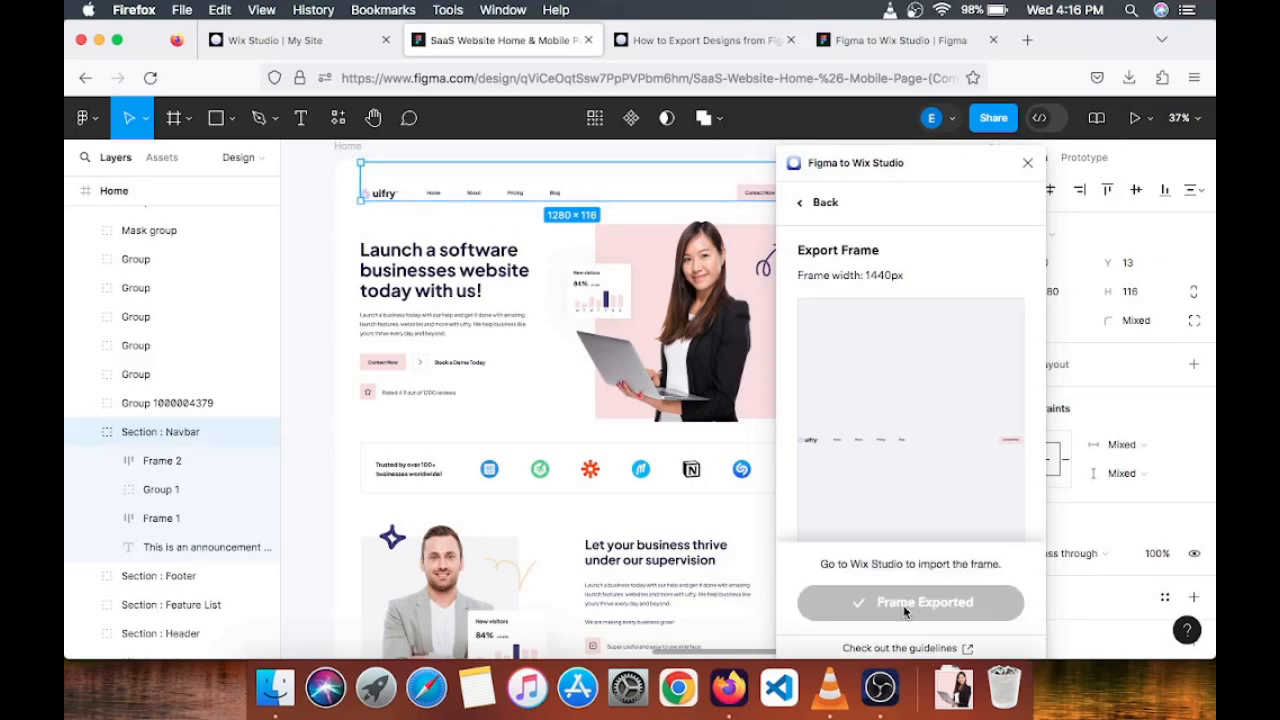
# - Switch to Wix Studio, refresh the import from Figma, and check the navbar in the frame preview
pyautogui.click(286, 50)
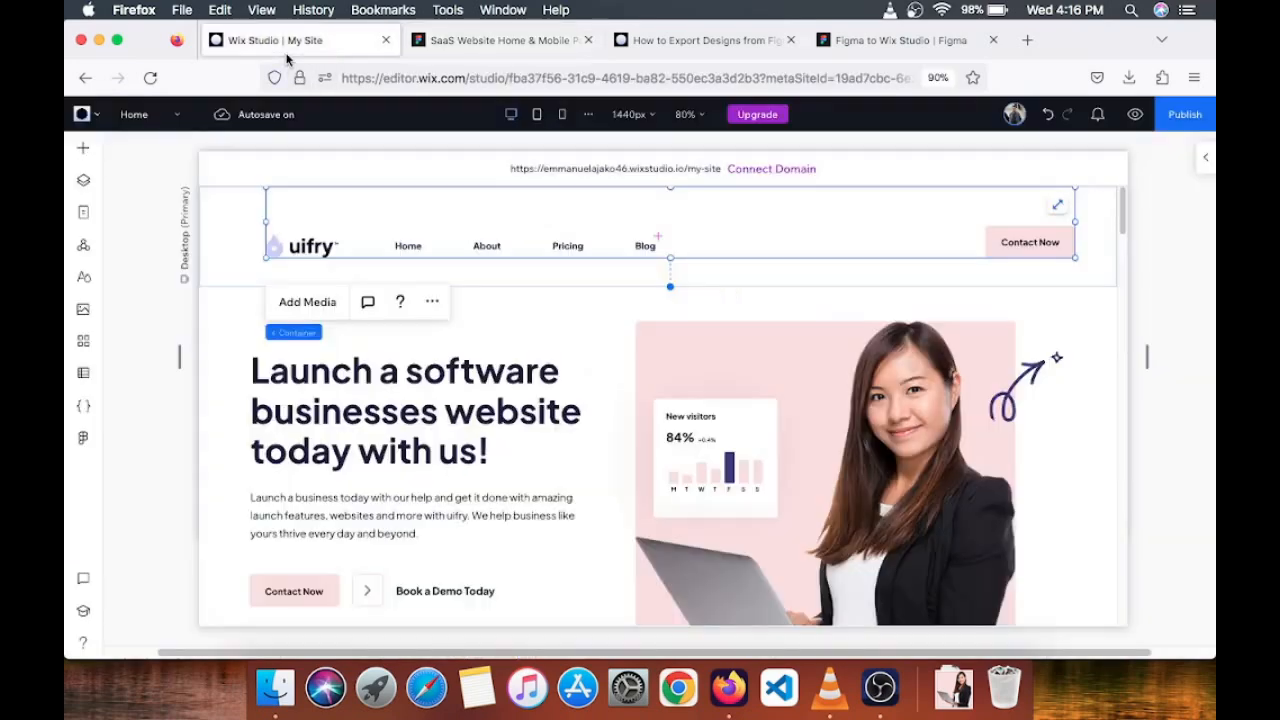
pyautogui.click(84, 442)
pyautogui.click(211, 282)
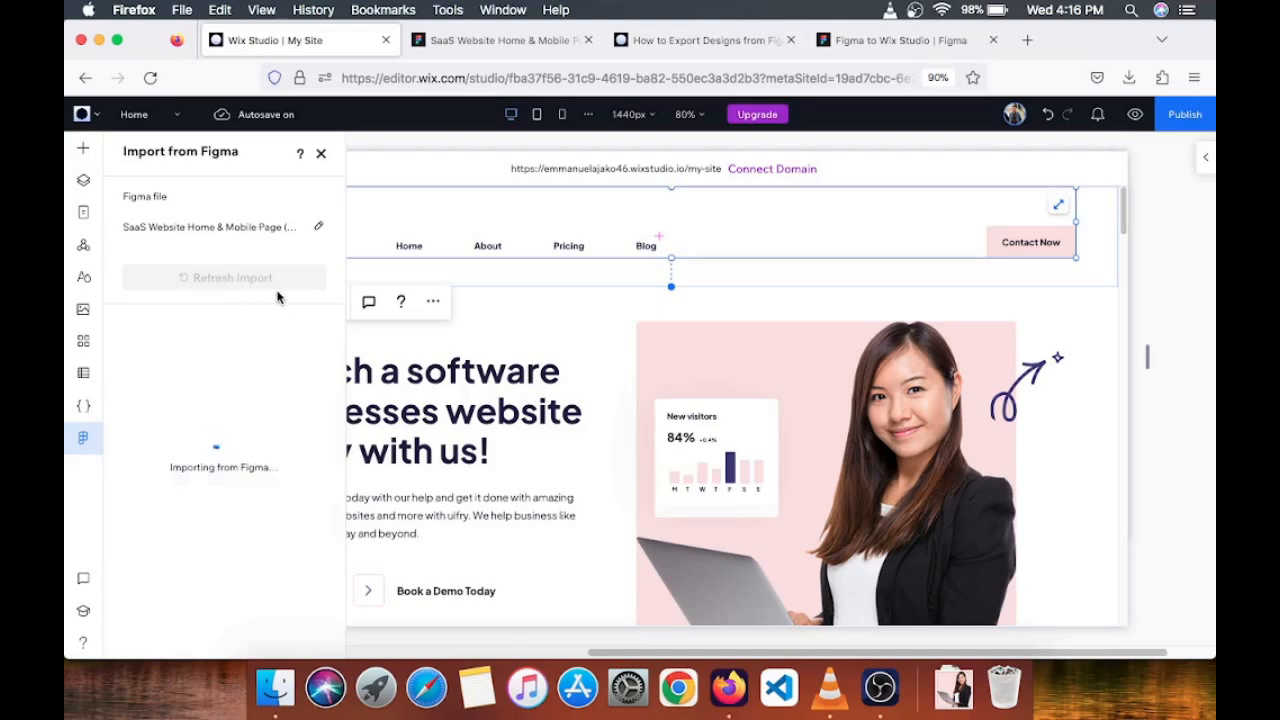
pyautogui.scroll(-1, 222, 398)
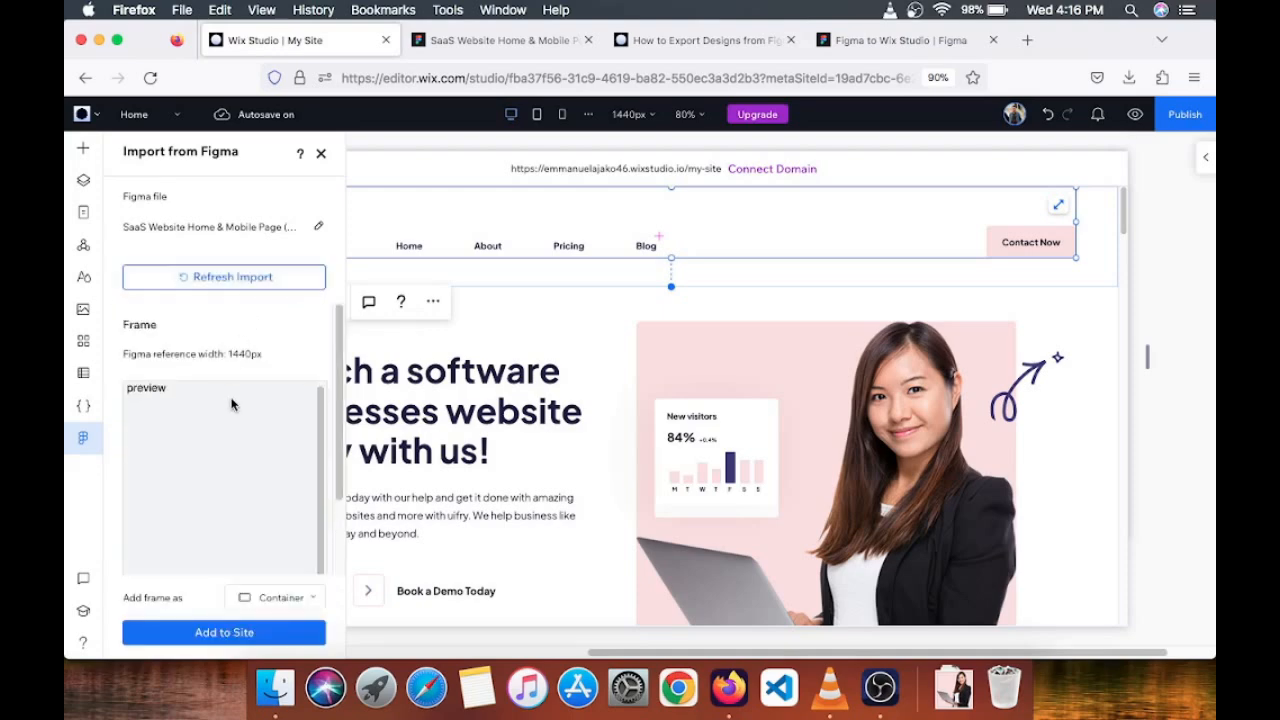
pyautogui.scroll(-2, 232, 404)
pyautogui.scroll(2, 235, 363)
pyautogui.scroll(-1, 267, 386)
pyautogui.scroll(-1, 205, 450)
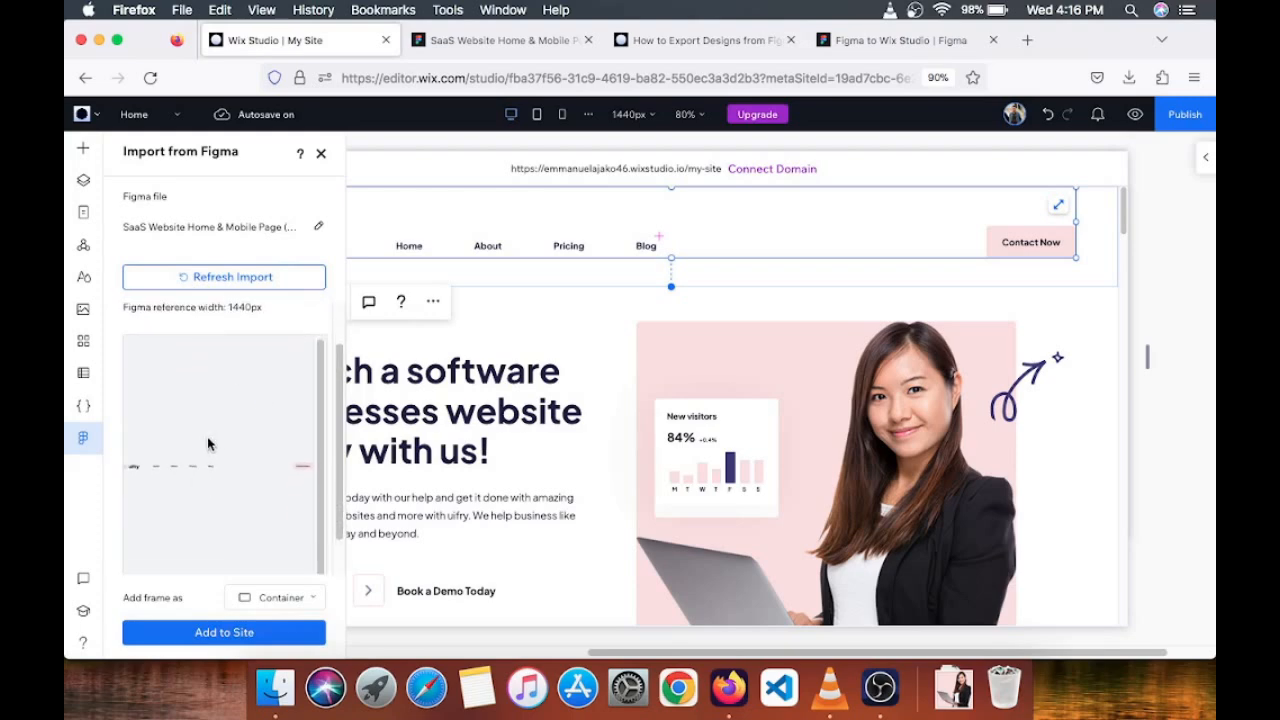
pyautogui.scroll(-1, 230, 400)
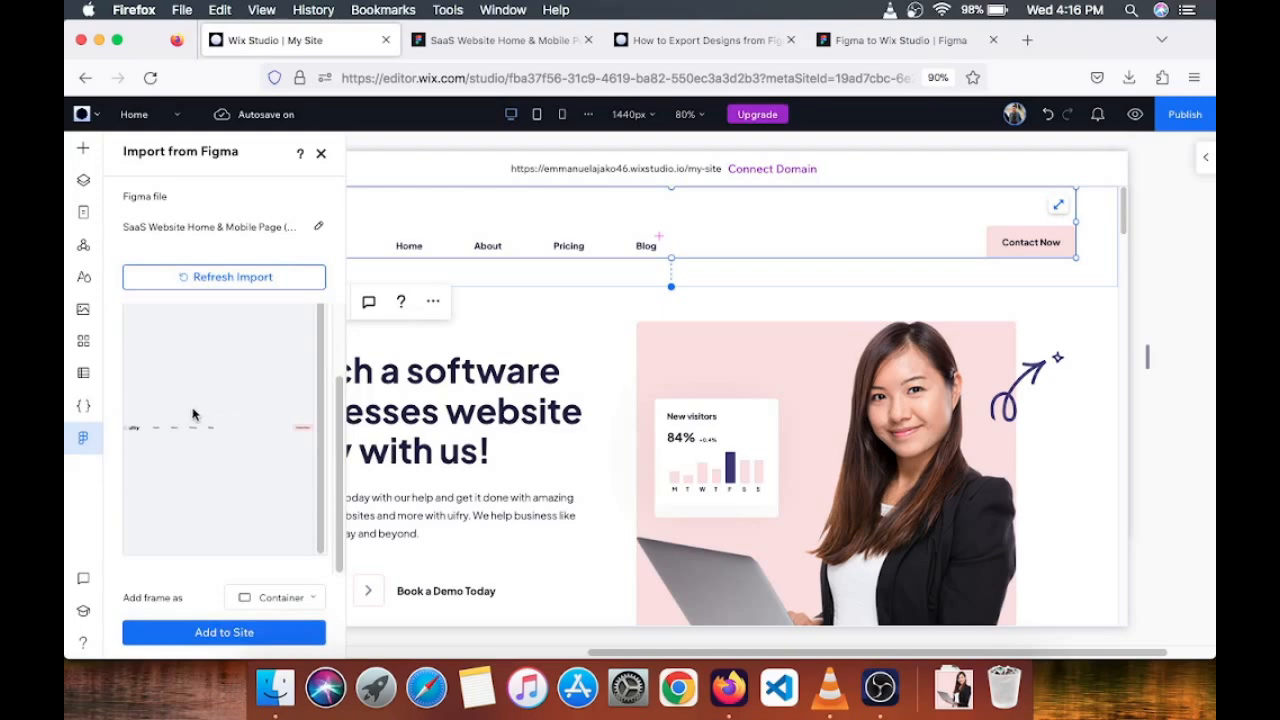
# - Open the site's default Home page and add the imported navbar frame to it as a Section
pyautogui.click(87, 217)
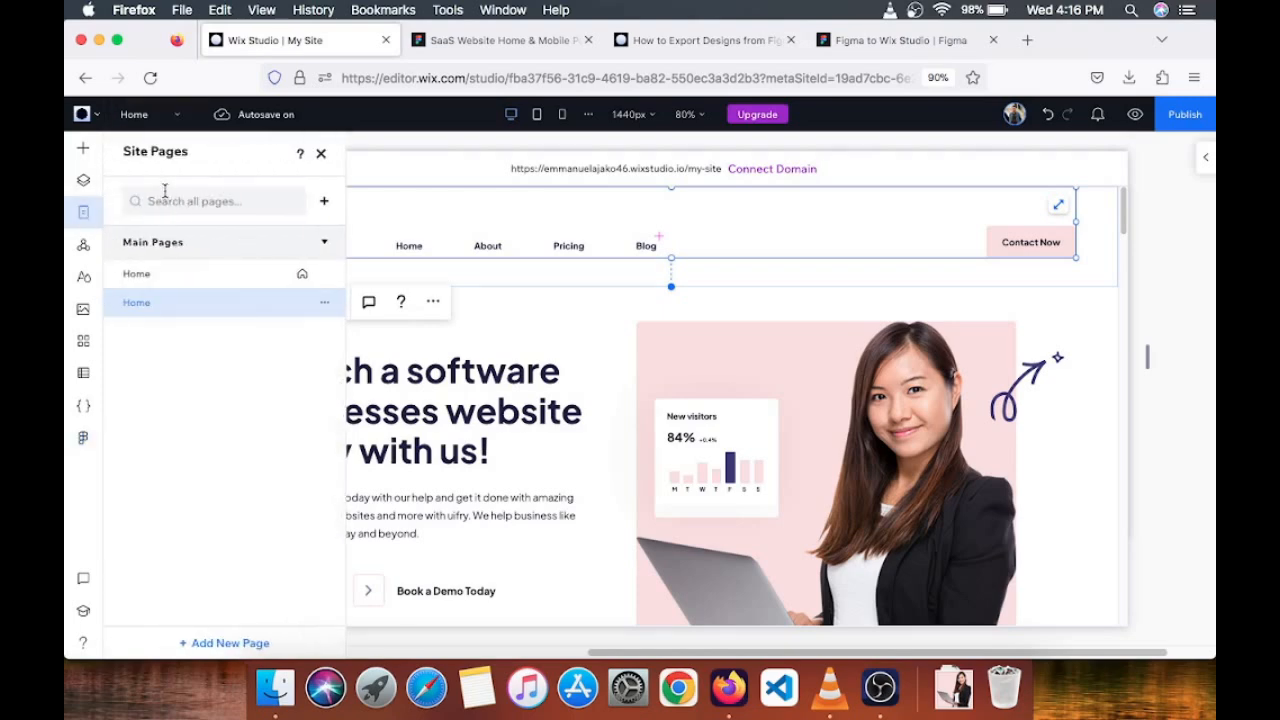
pyautogui.click(251, 283)
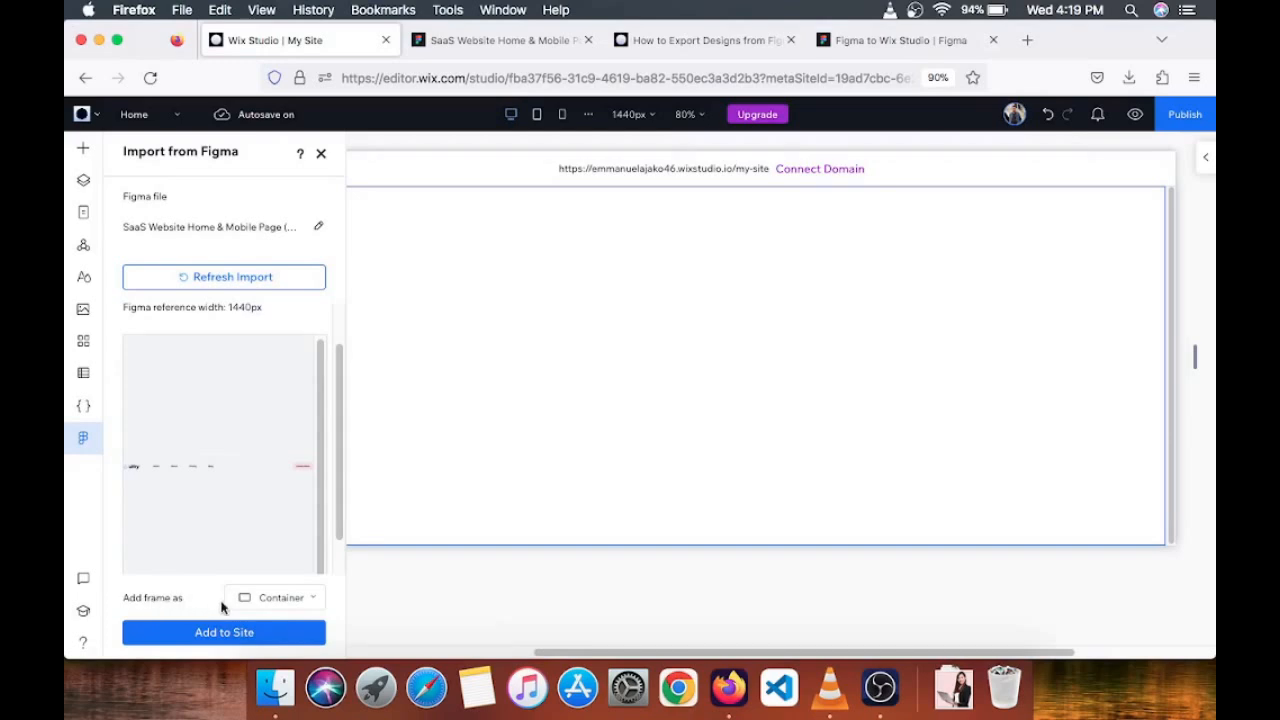
pyautogui.click(250, 598)
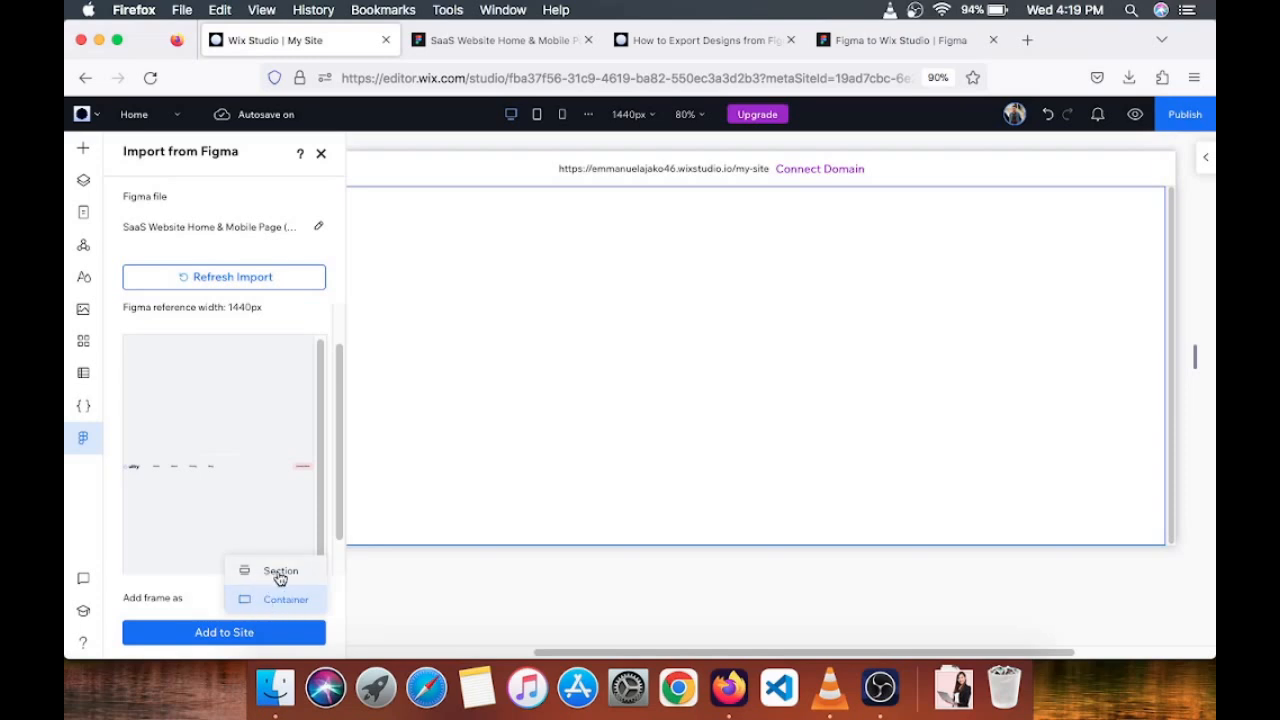
pyautogui.click(280, 572)
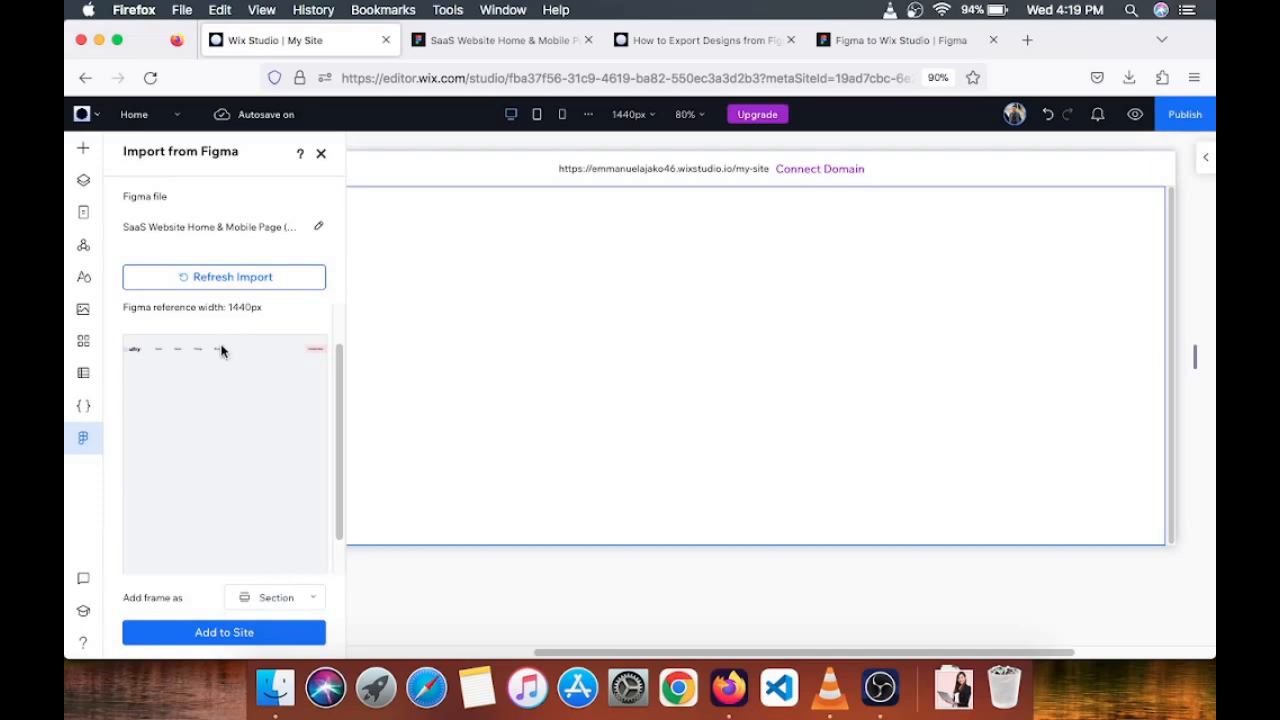
pyautogui.click(232, 638)
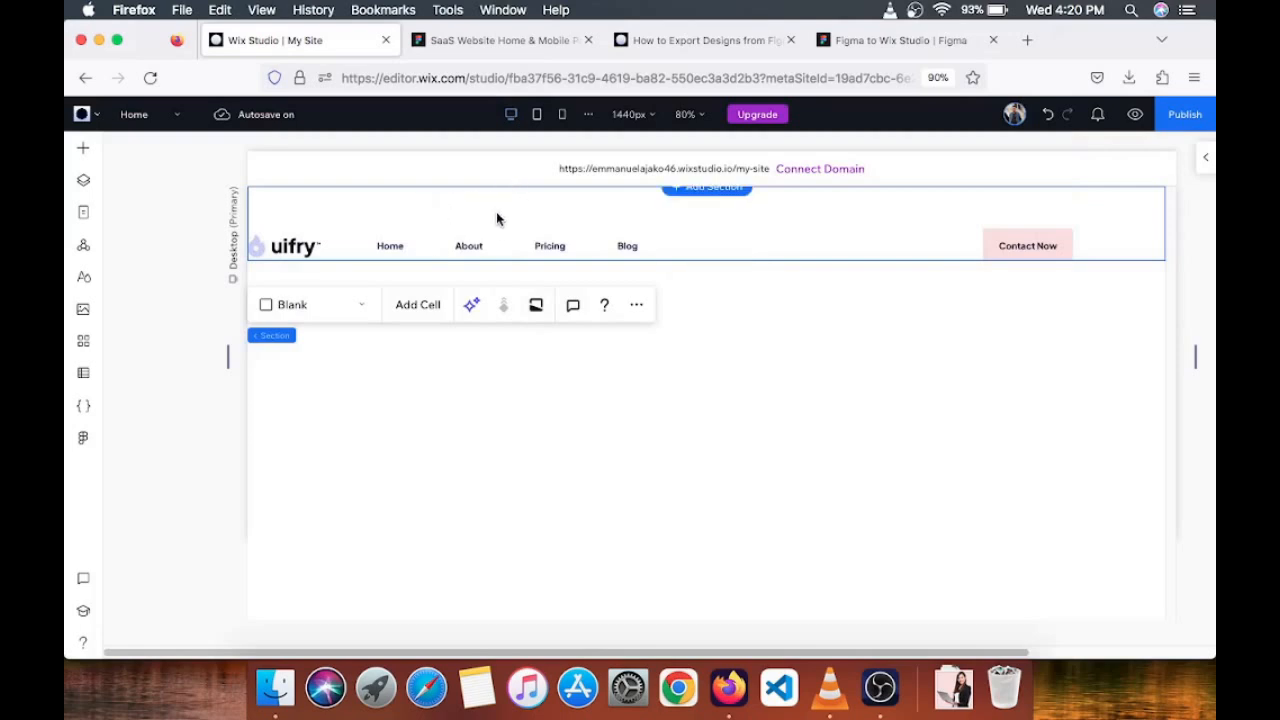
# - Switch to Figma, select the Section : Header group with the "Launch a software businesses website" heading, and export it
pyautogui.click(504, 41)
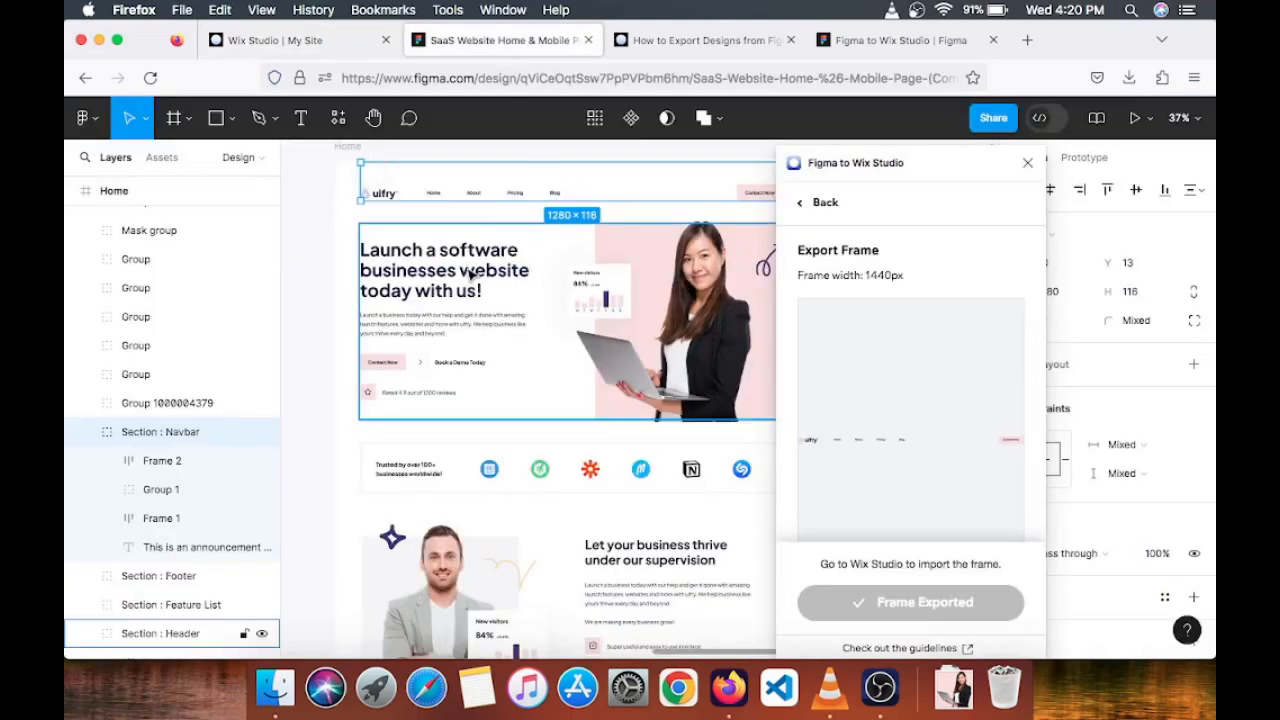
pyautogui.click(537, 250)
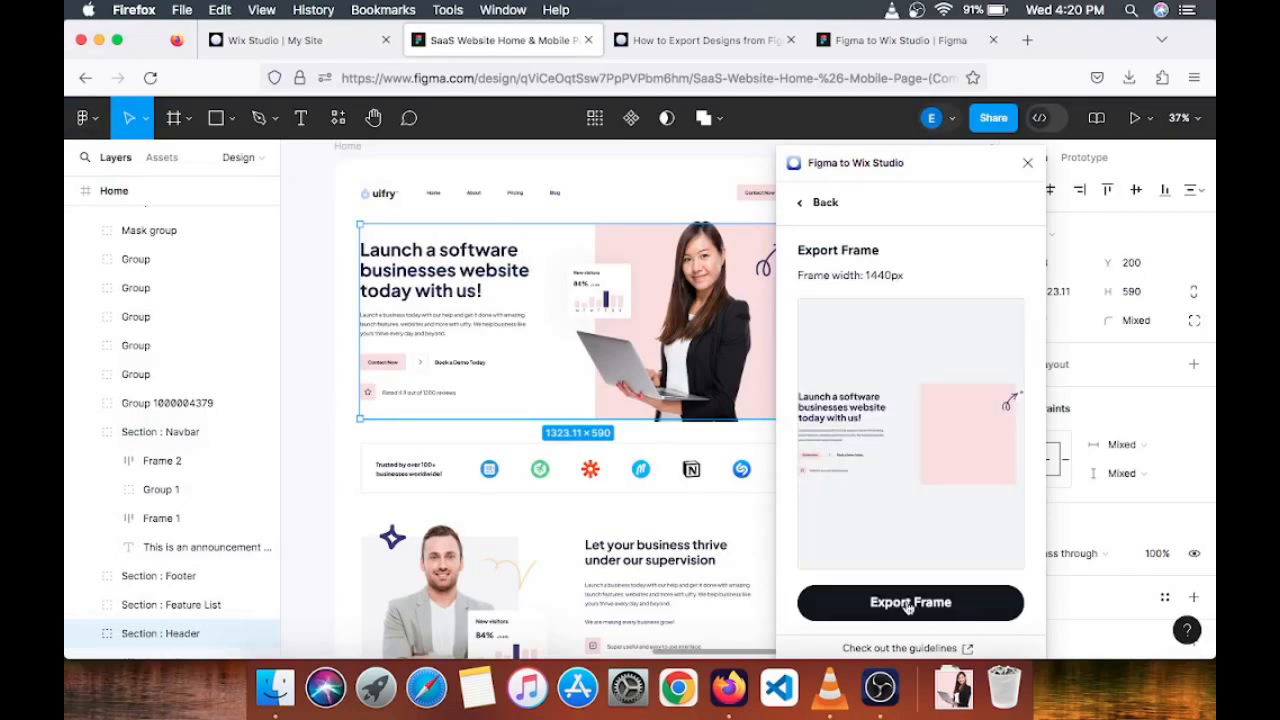
pyautogui.click(918, 603)
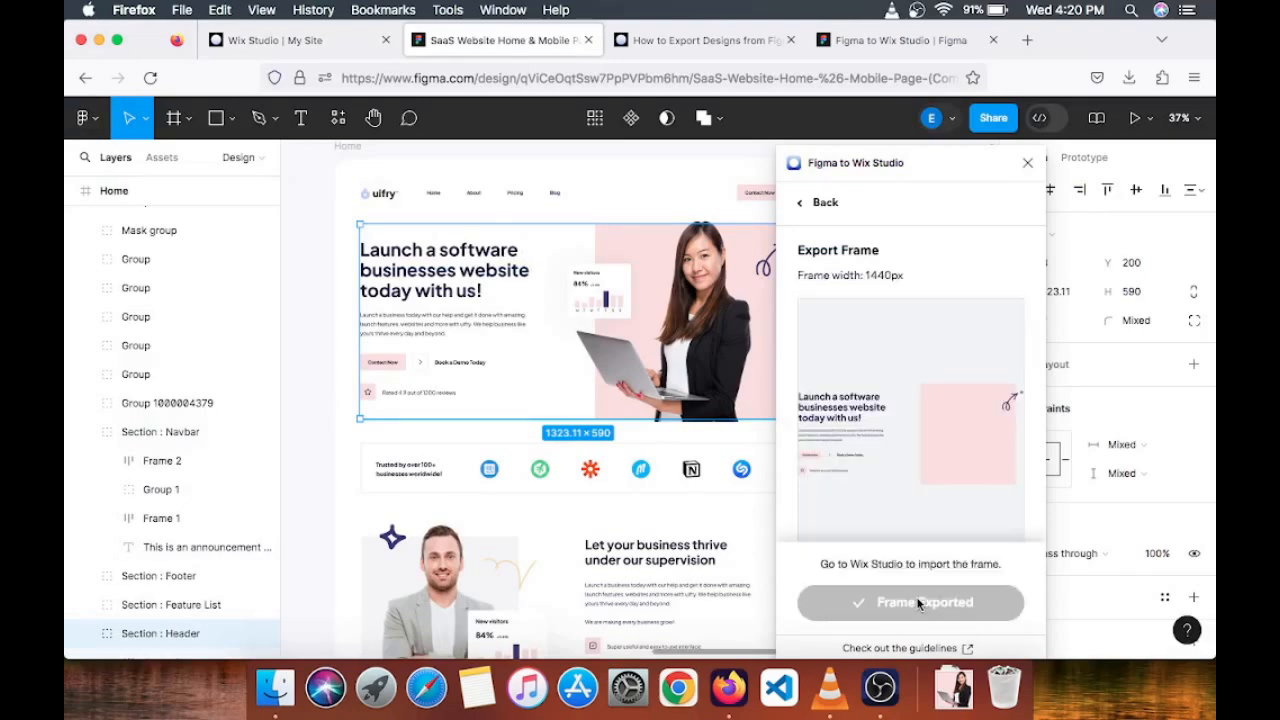
# - Switch to Wix Studio, refresh the import from Figma, and add the header frame to the page as a Section
pyautogui.click(279, 40)
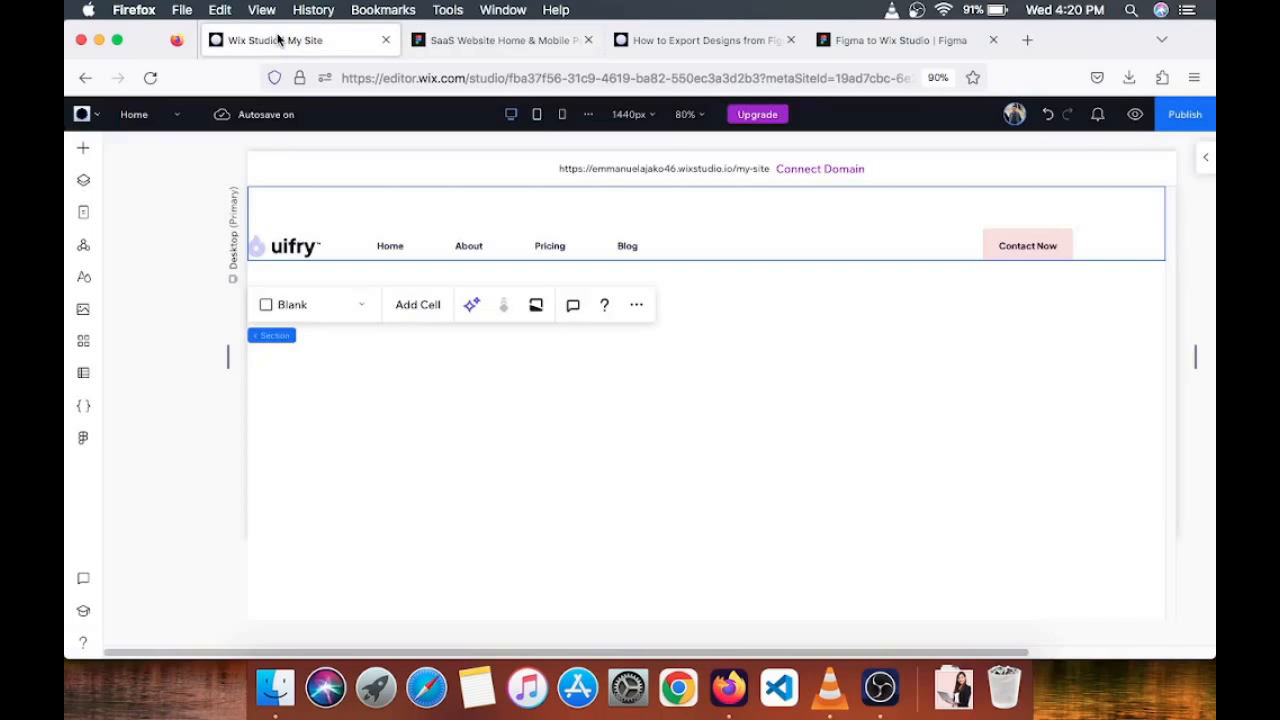
pyautogui.click(87, 442)
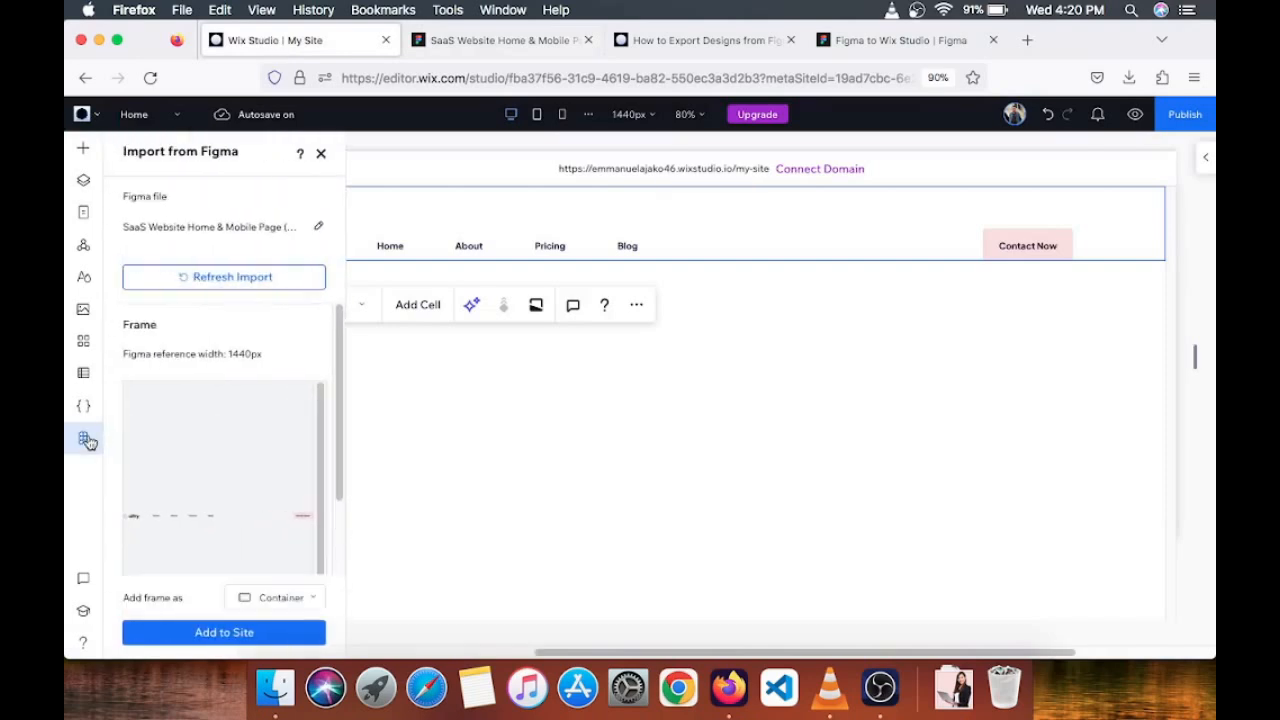
pyautogui.click(222, 279)
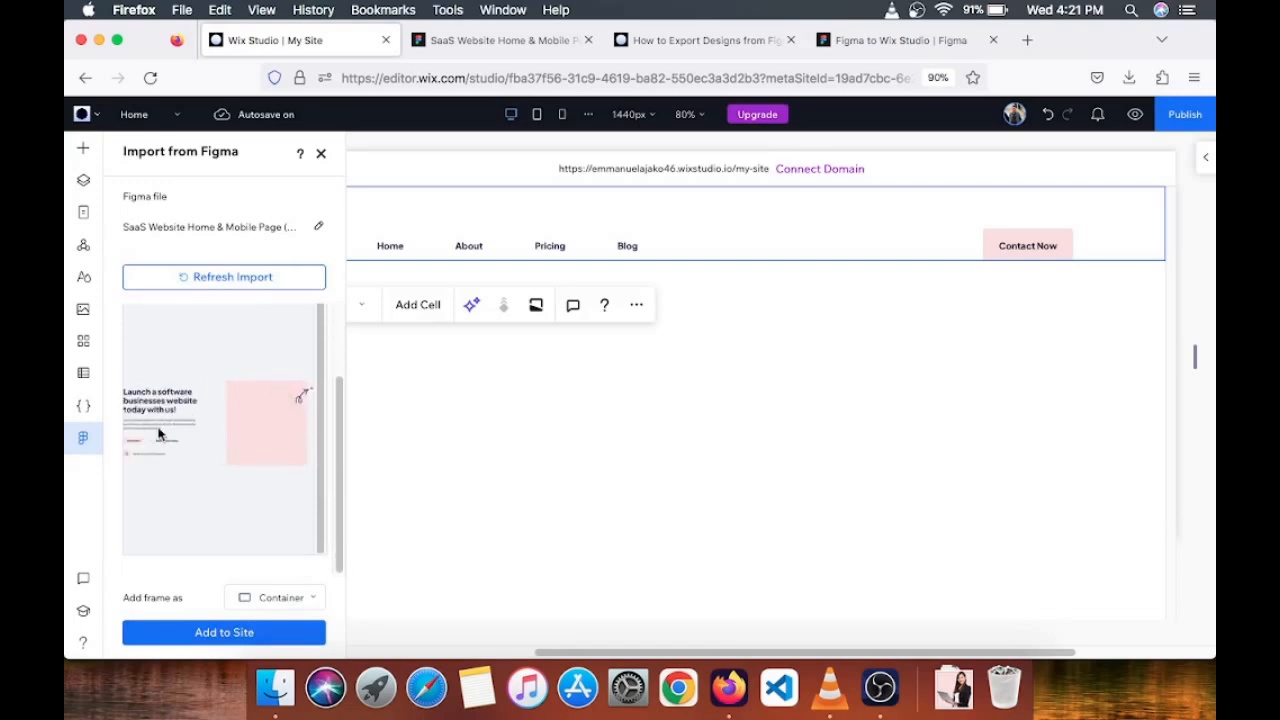
pyautogui.click(275, 598)
pyautogui.click(296, 577)
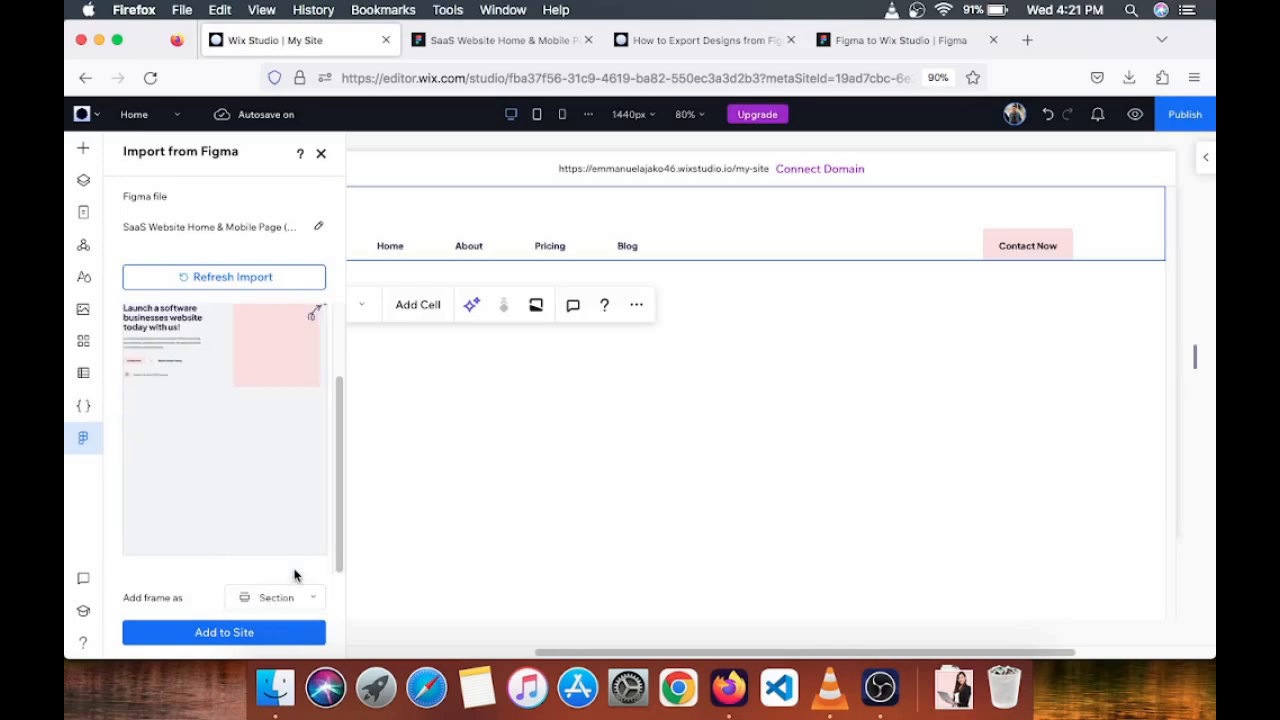
pyautogui.click(240, 639)
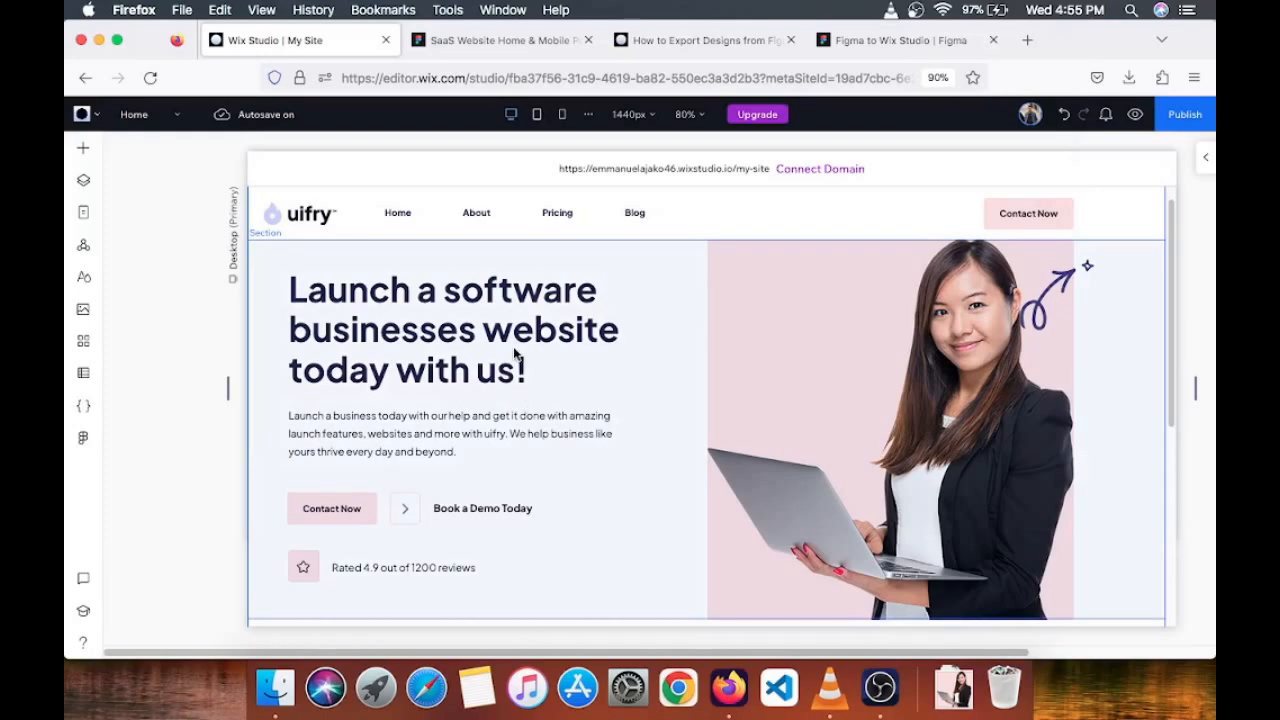
# - Select the "Let your business thrive under our supervision" feature section in Figma, and return to Wix Studio to open the Figma import
pyautogui.click(470, 42)
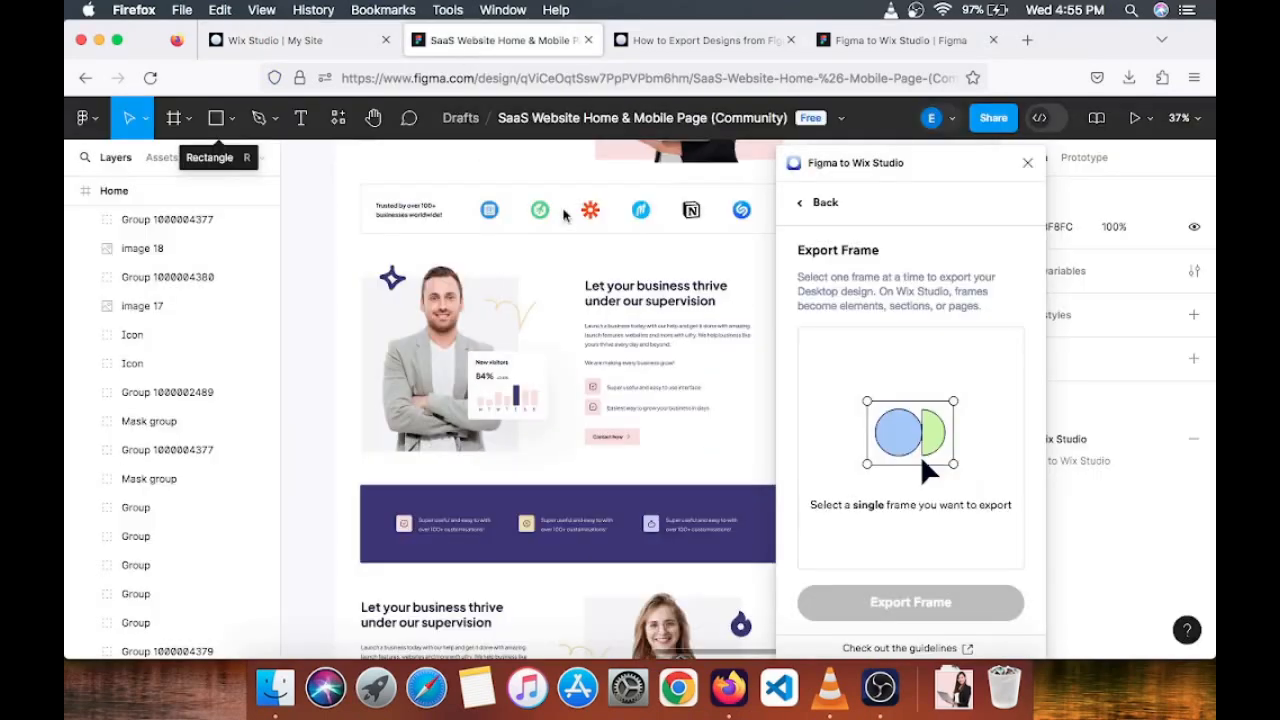
pyautogui.scroll(3, 700, 350)
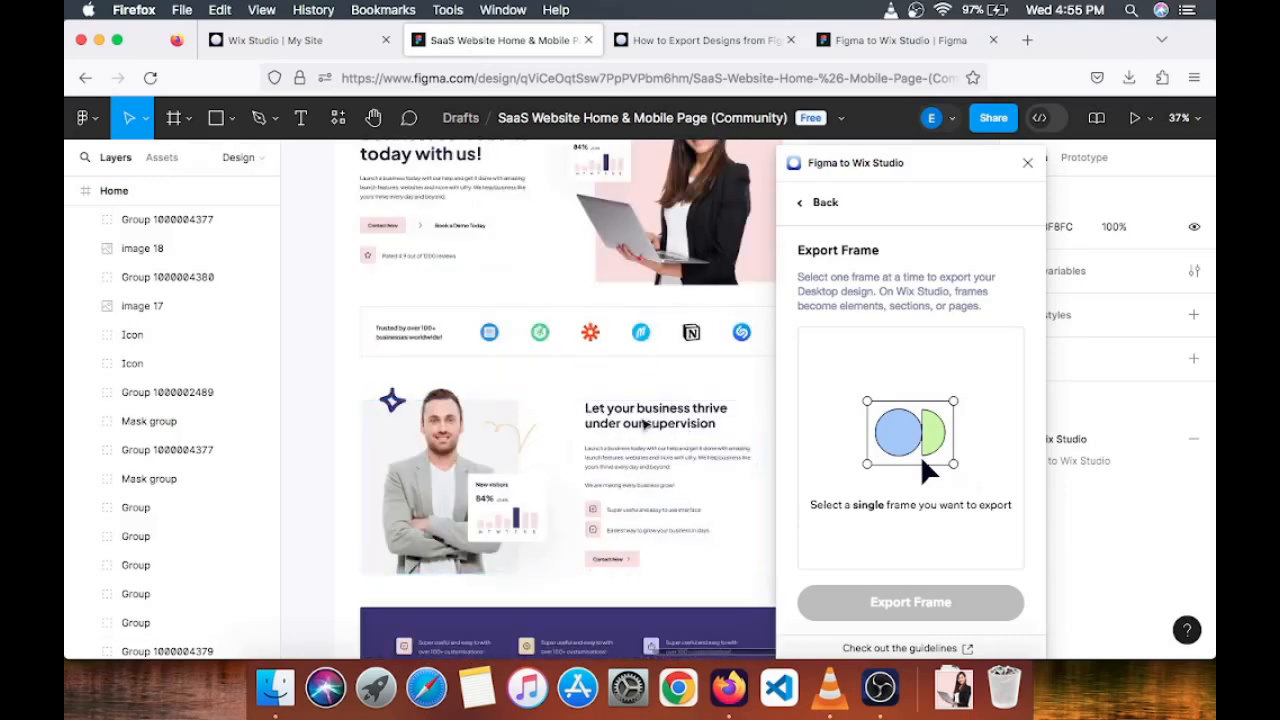
pyautogui.click(683, 445)
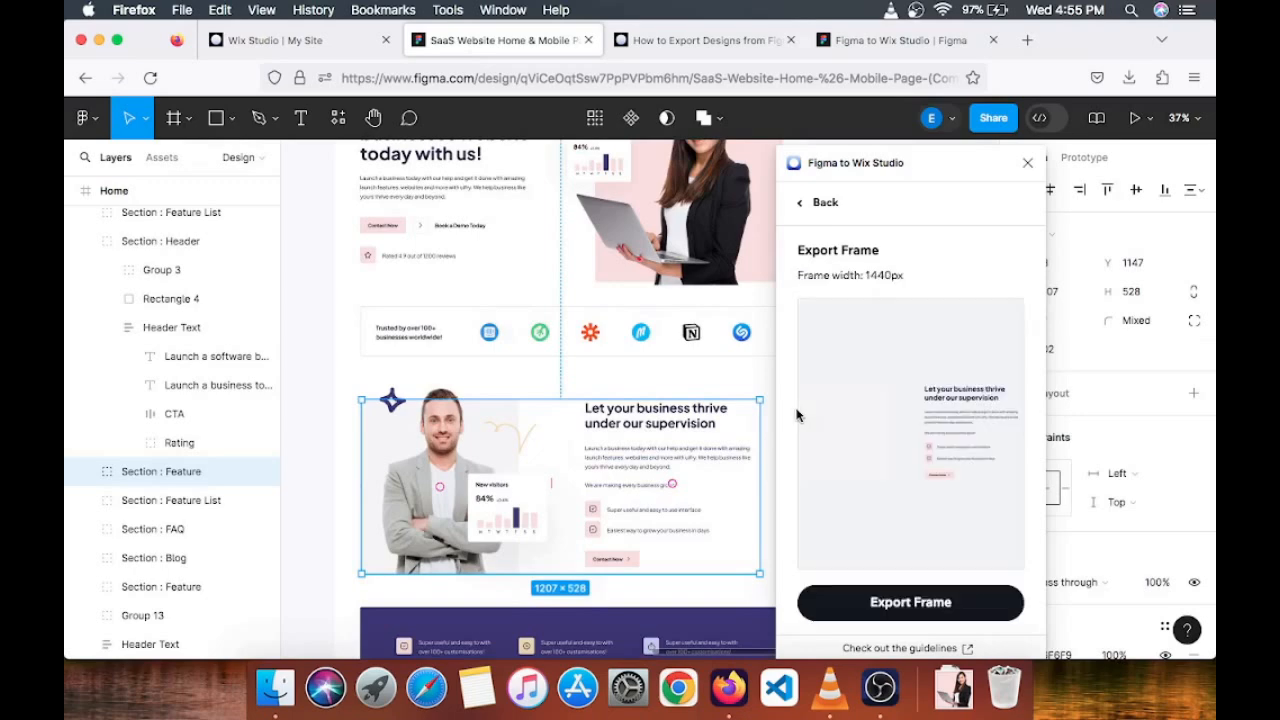
pyautogui.scroll(-2, 630, 393)
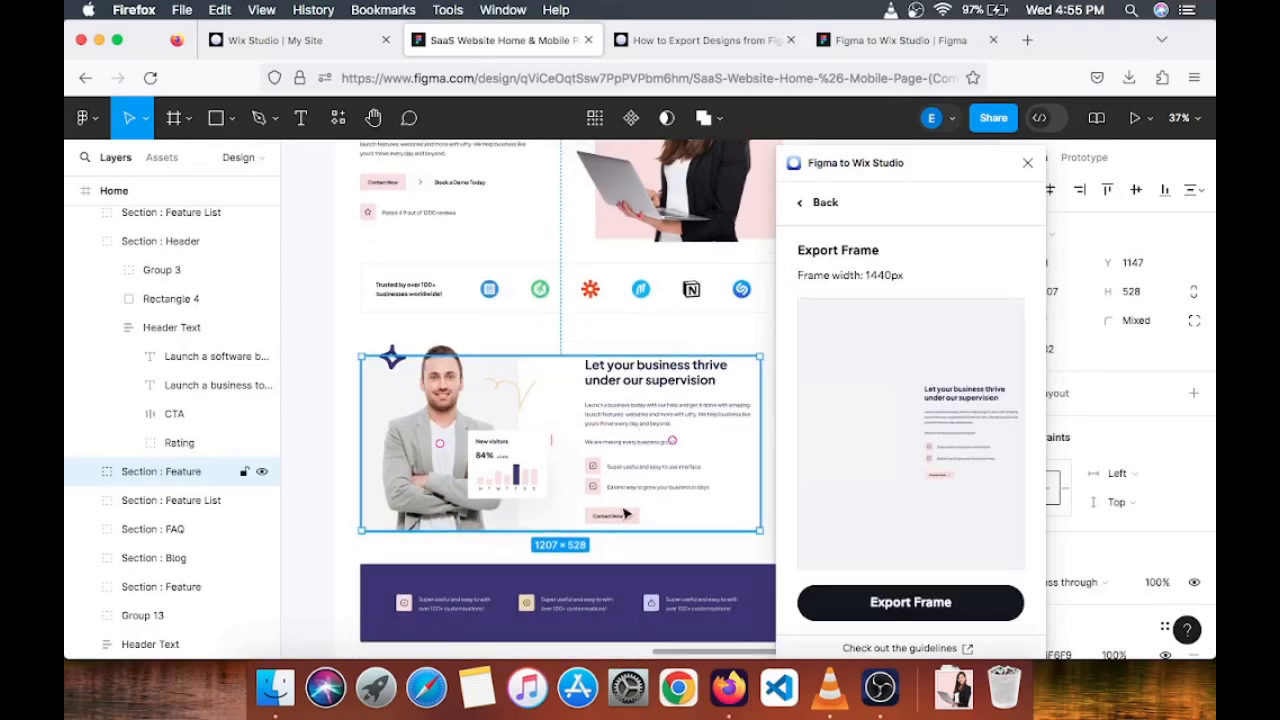
pyautogui.click(275, 40)
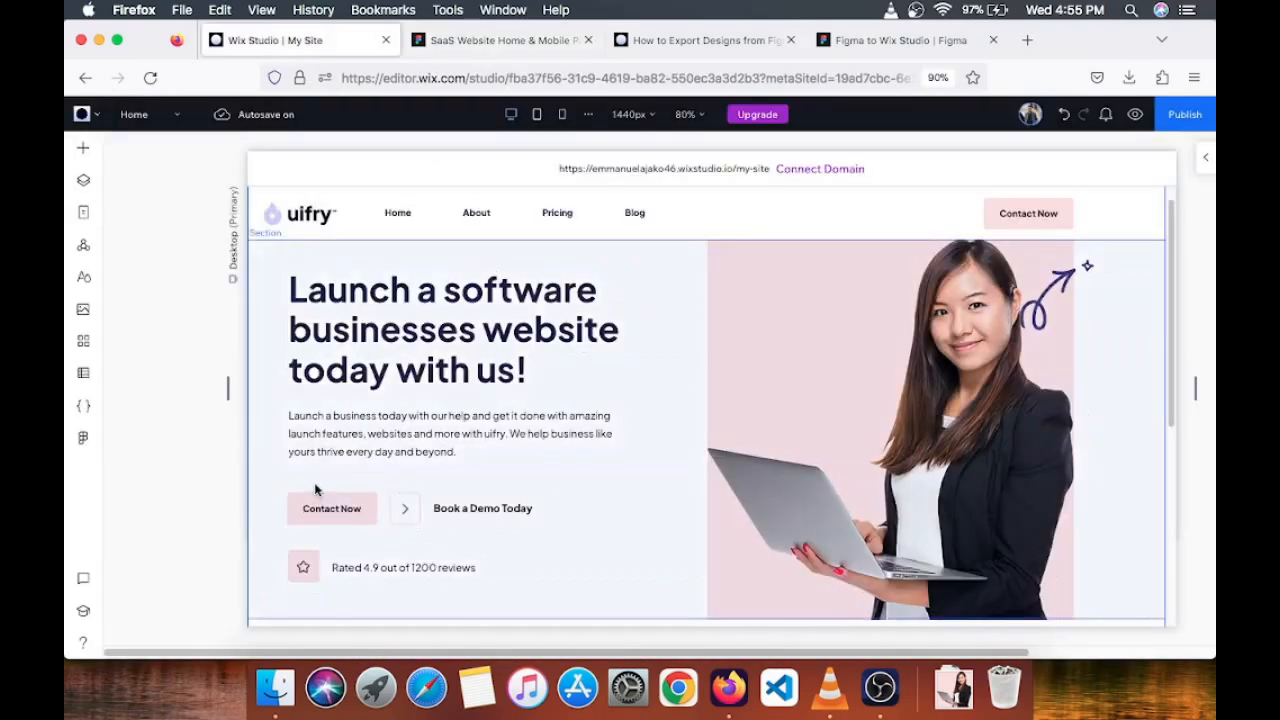
pyautogui.click(83, 437)
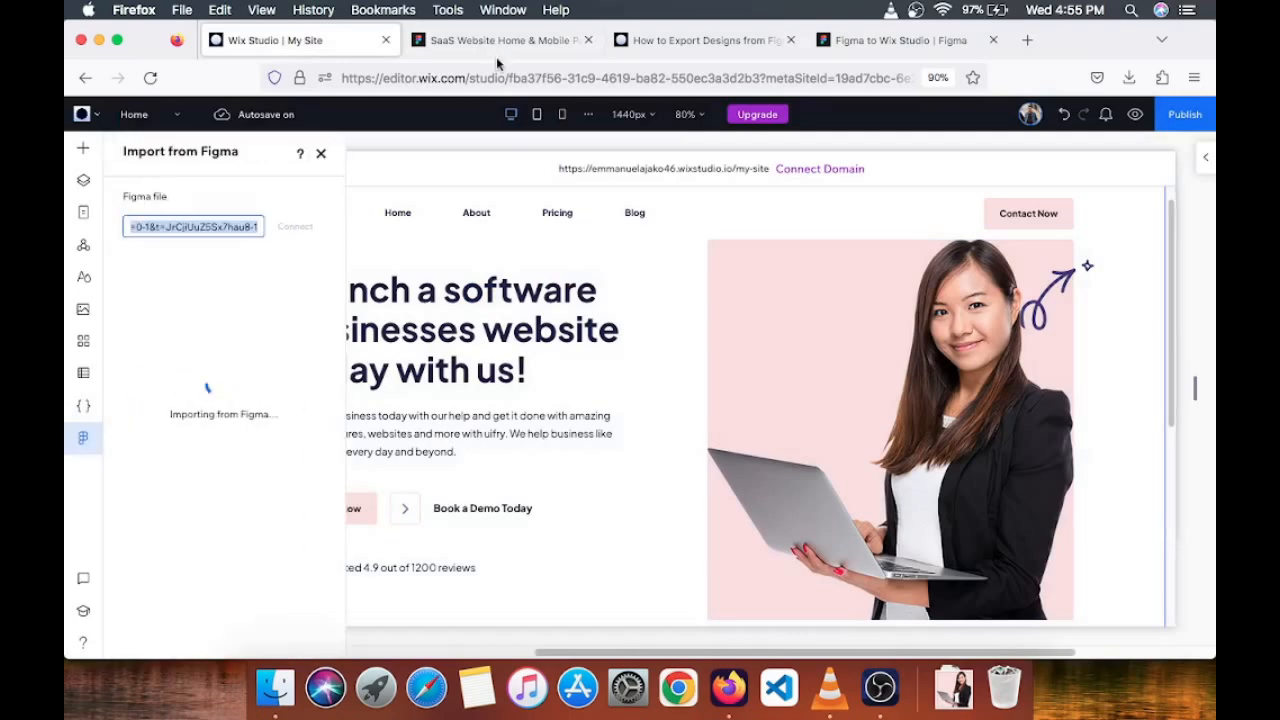
# - Switch to Figma, select only the feature section's Contact Now button (CTA), and export it to Wix Studio
pyautogui.click(495, 40)
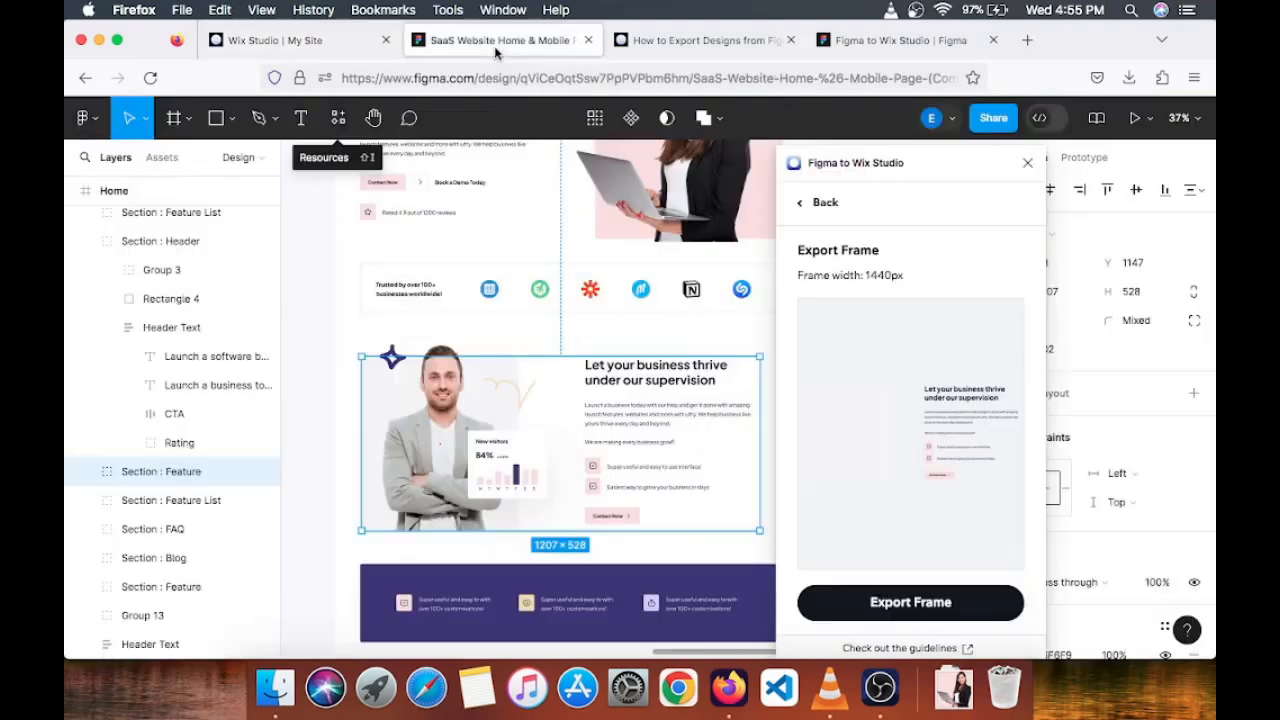
pyautogui.doubleClick(626, 518)
pyautogui.doubleClick(636, 517)
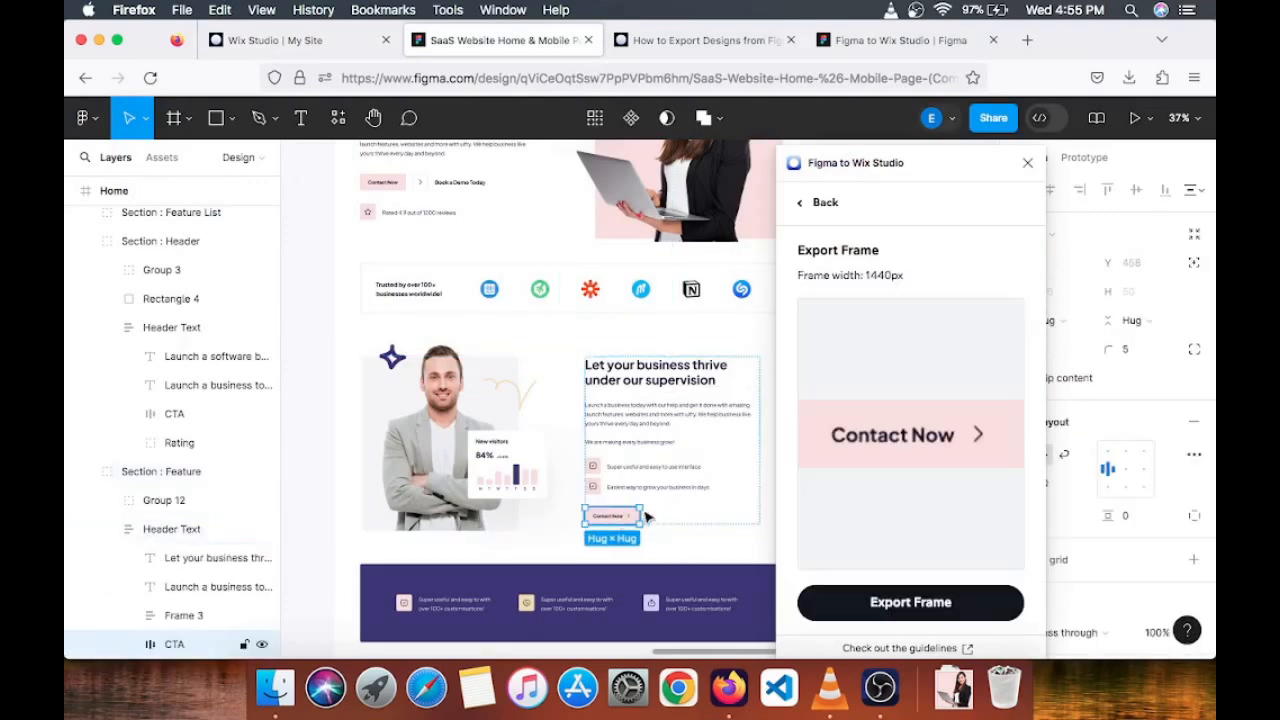
pyautogui.click(928, 610)
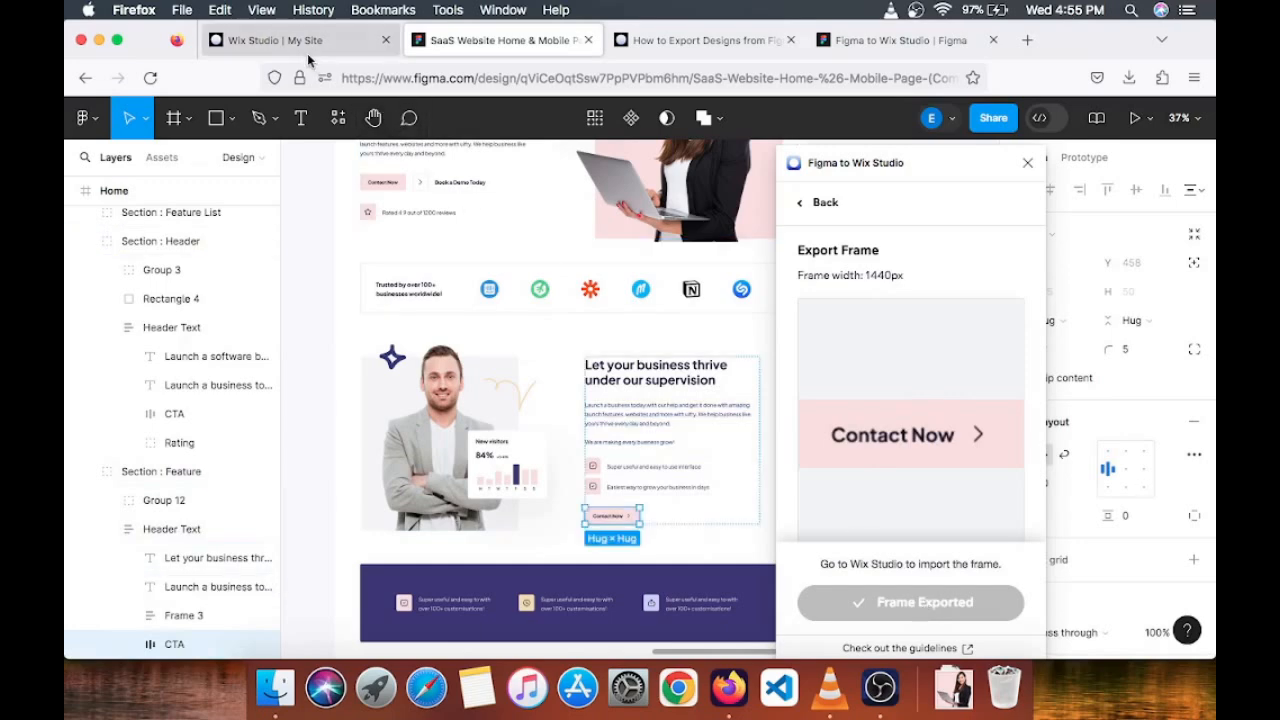
# - Switch to Wix Studio, refresh the Figma import, and add the Contact Now frame as a Container beside the rating text in the header section
pyautogui.click(305, 52)
pyautogui.click(230, 286)
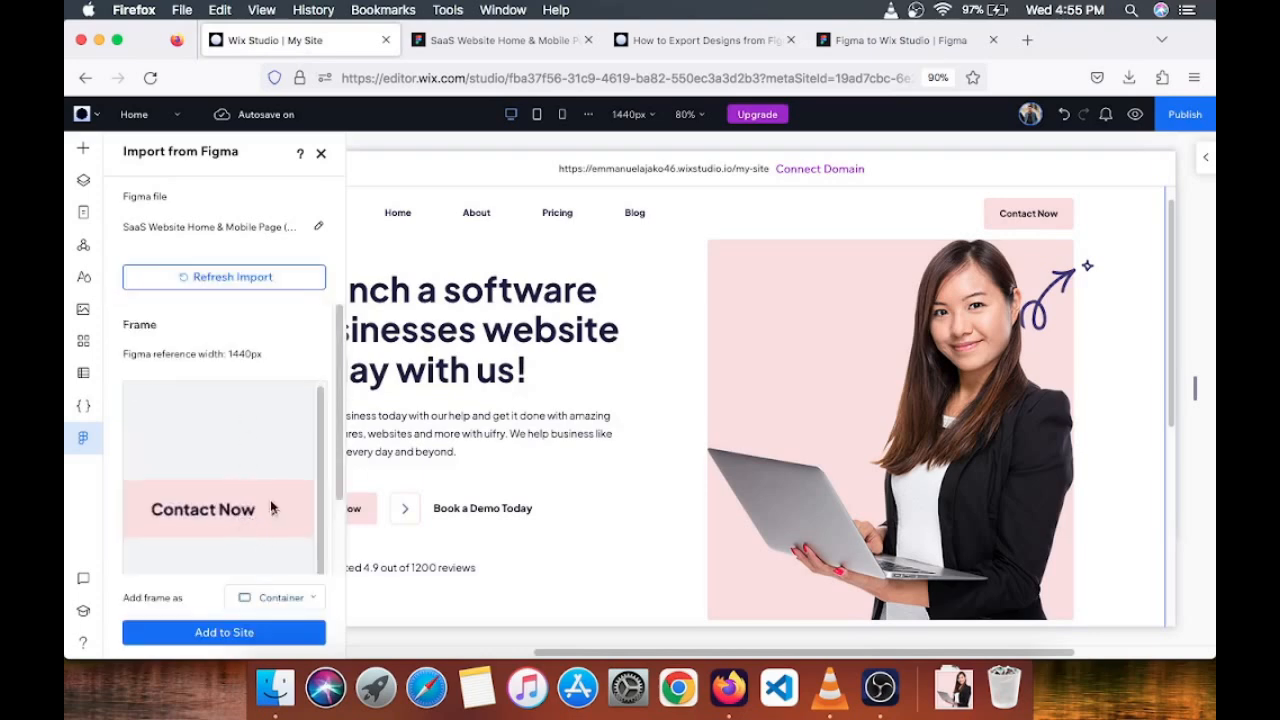
pyautogui.click(237, 636)
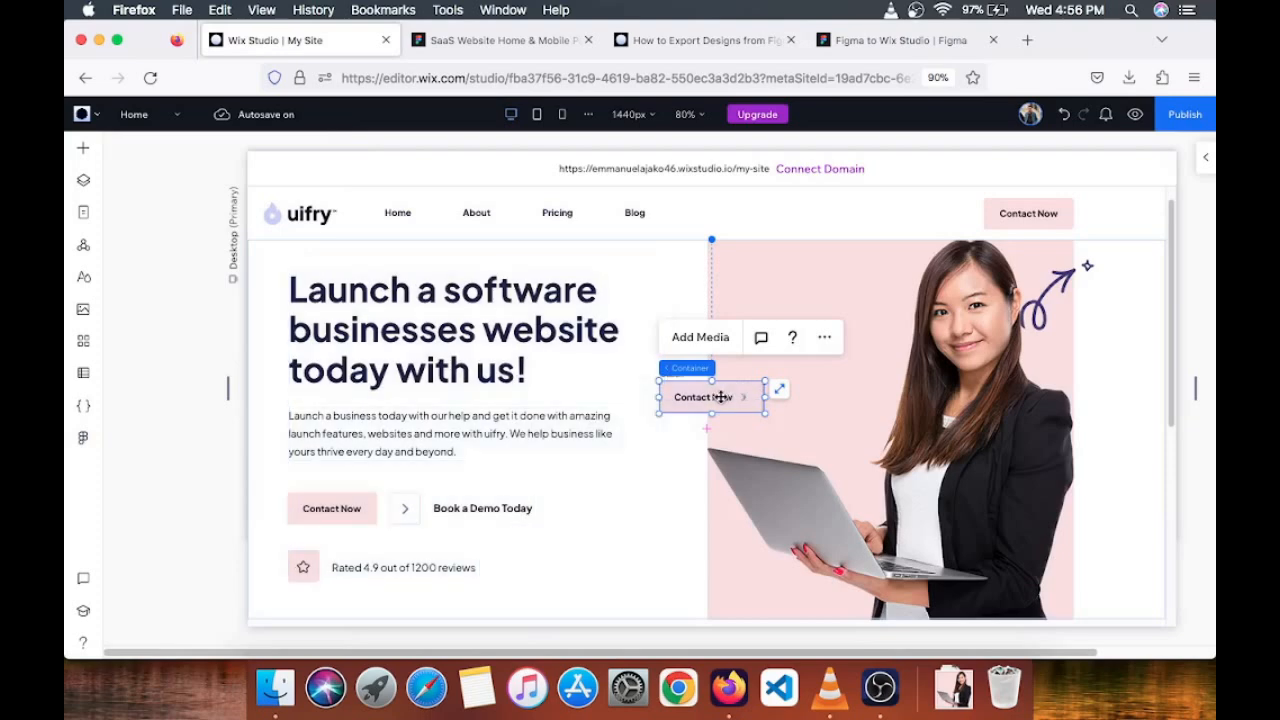
pyautogui.moveTo(694, 410); pyautogui.dragTo(669, 573)
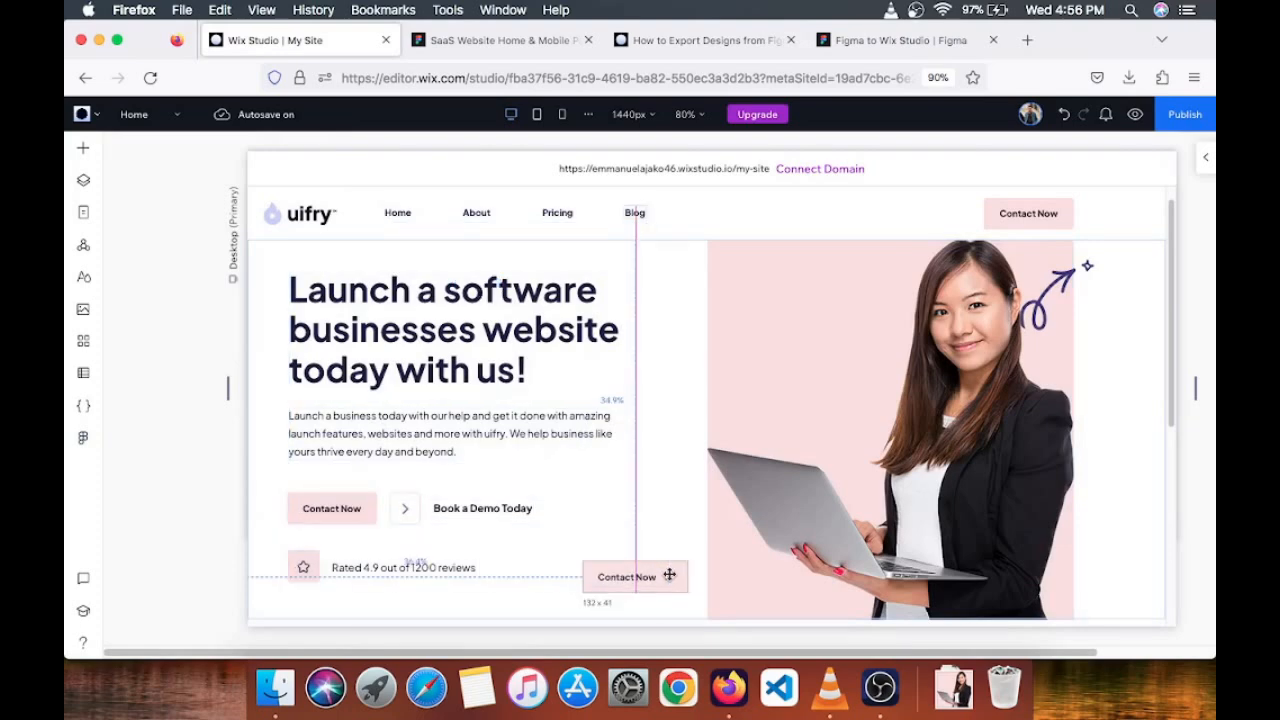
# - Switch to Figma, browse the Figma to Wix Studio plugin's wireframes, and get the Wireframe kit file
pyautogui.click(495, 40)
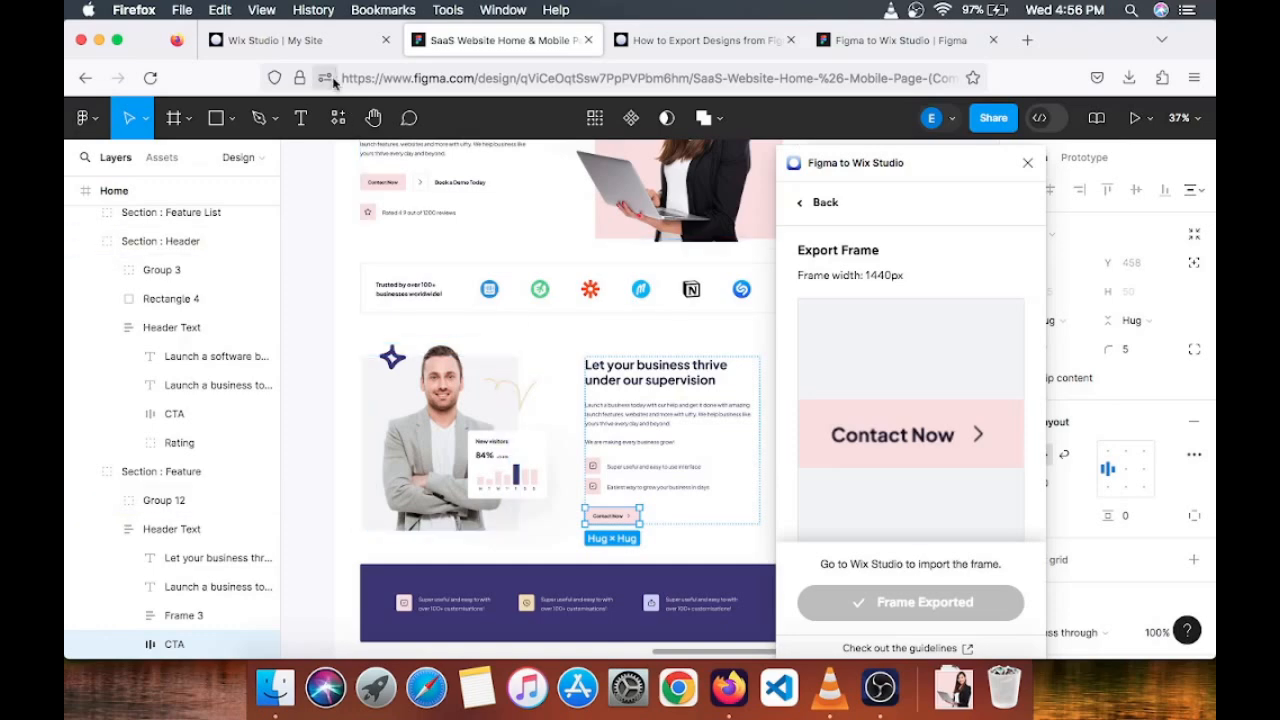
pyautogui.click(804, 205)
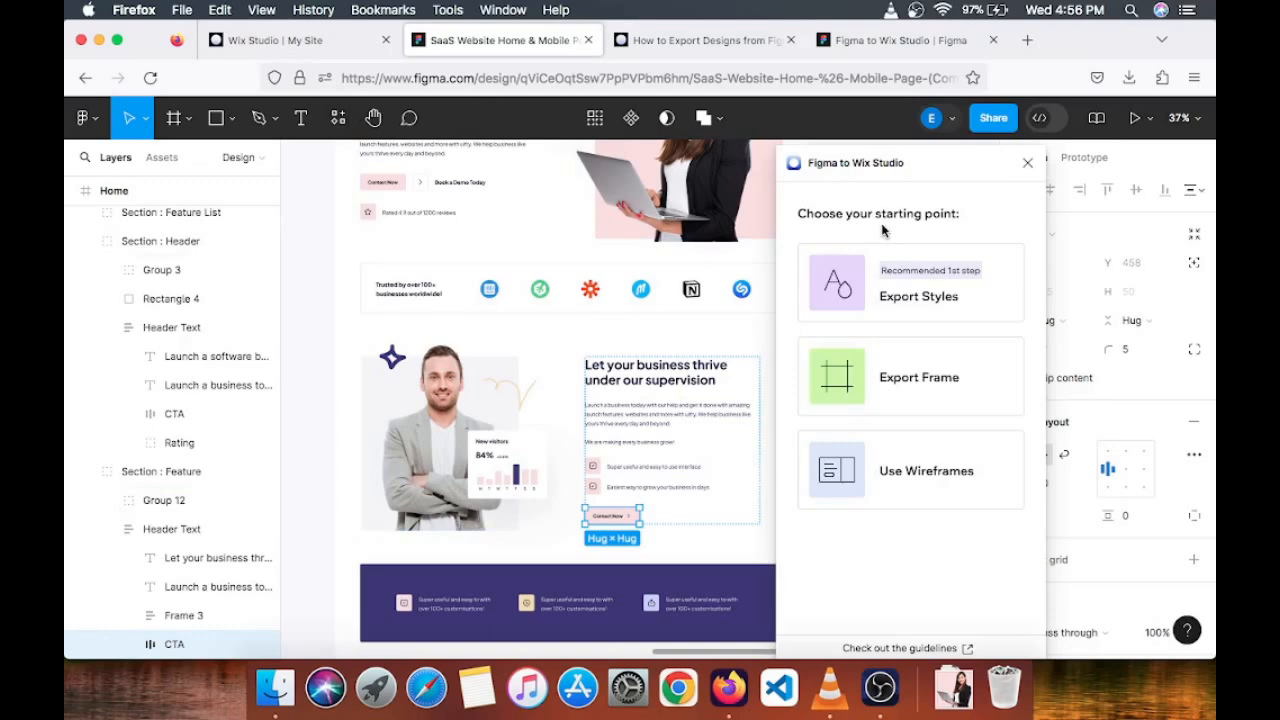
pyautogui.click(903, 468)
pyautogui.scroll(-3, 903, 415)
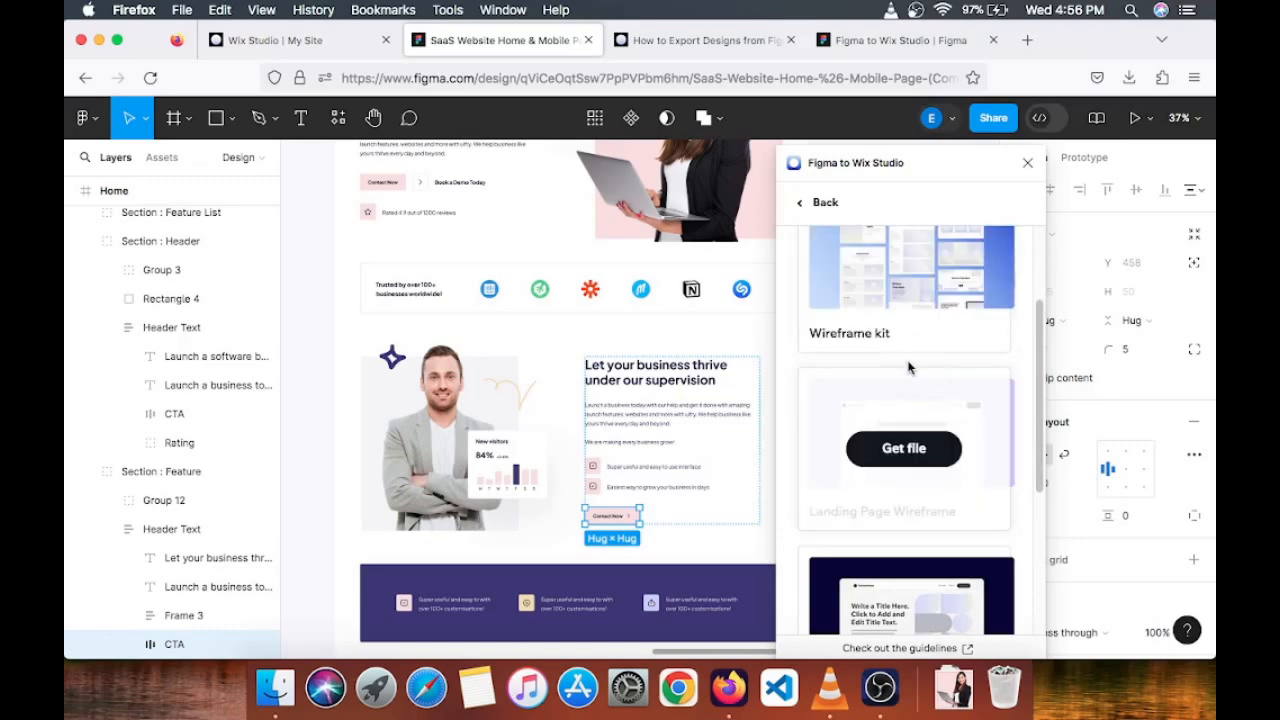
pyautogui.scroll(-4, 915, 400)
pyautogui.scroll(4, 905, 390)
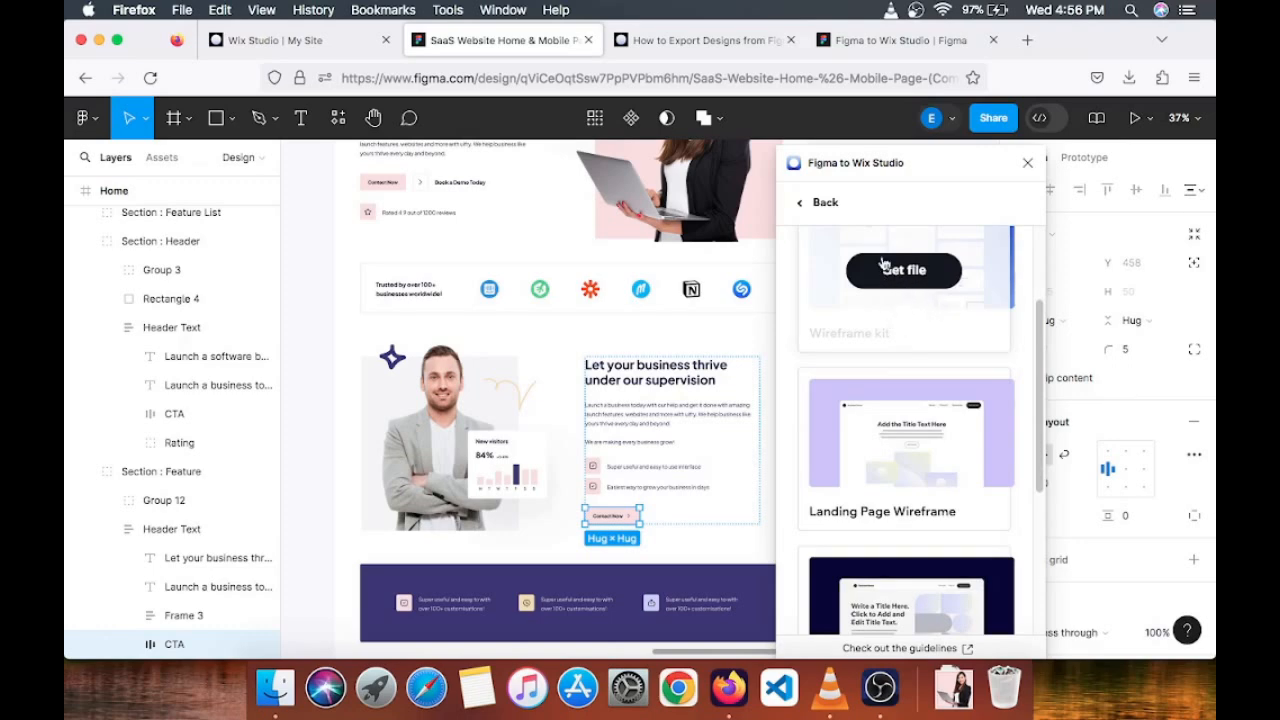
pyautogui.click(300, 40)
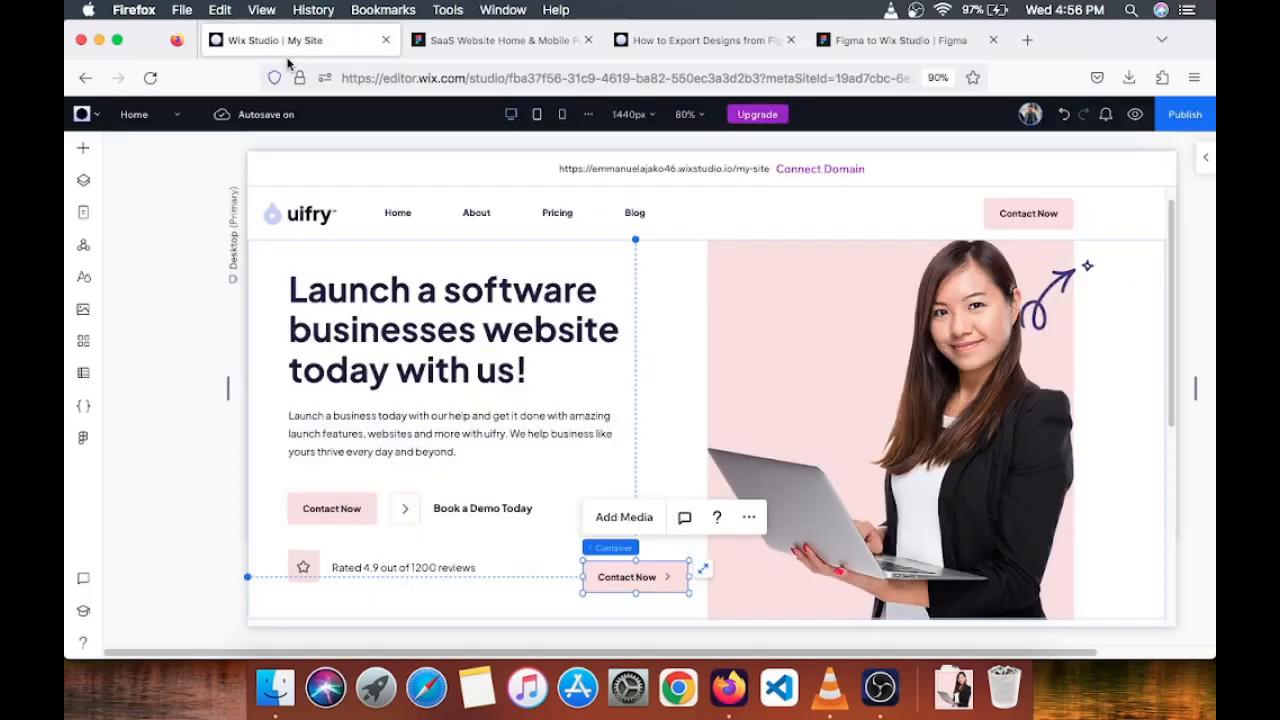
pyautogui.click(465, 42)
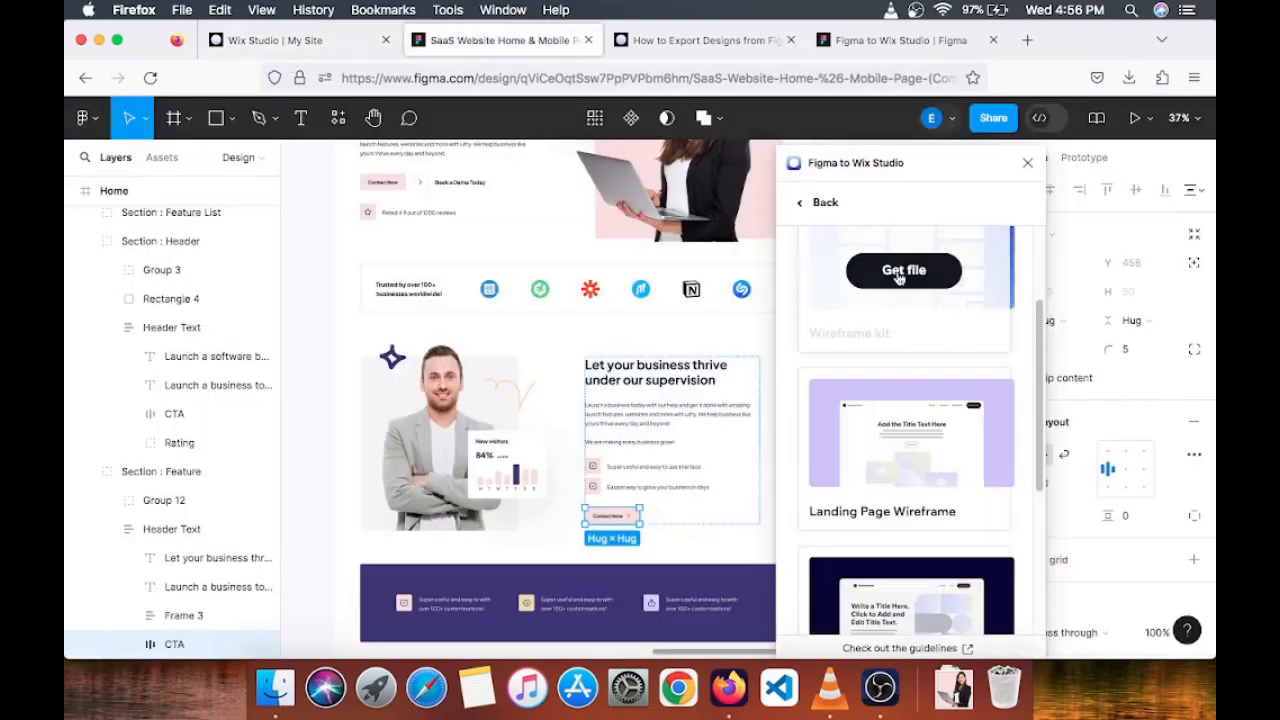
pyautogui.click(899, 272)
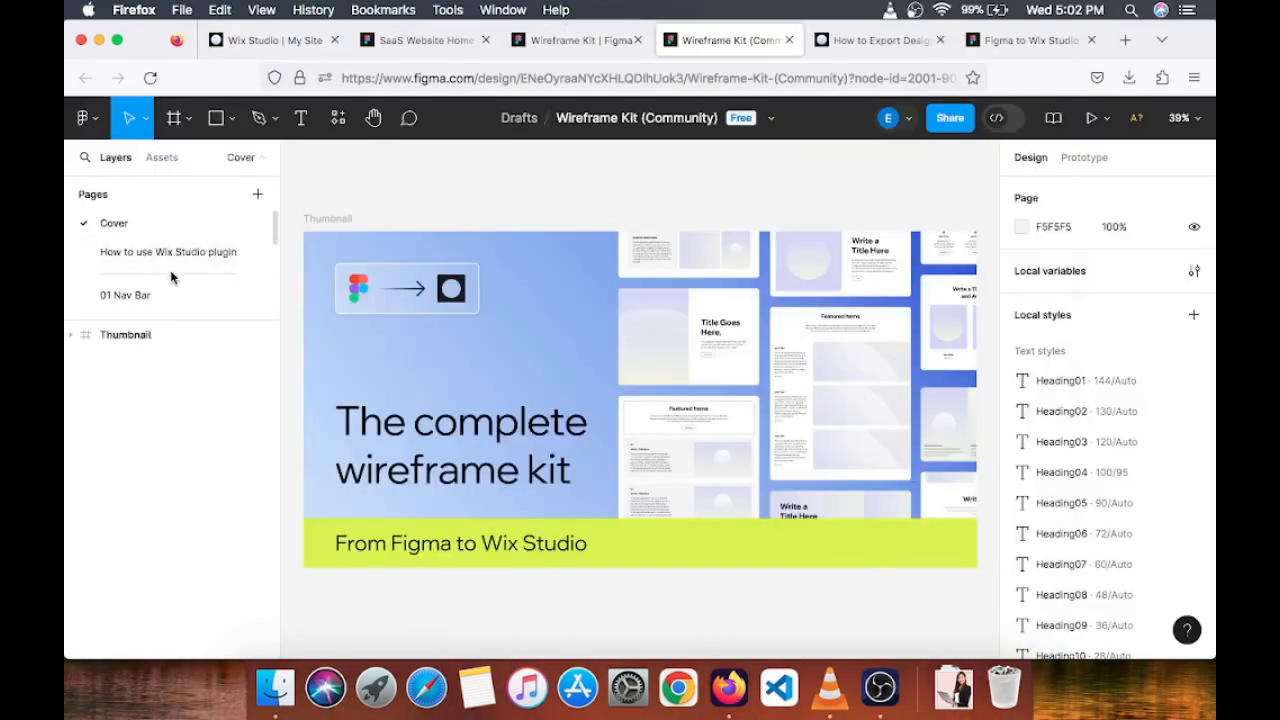
# - Examine the header and hero components on the kit's 01 Nav Bar and 02 Hero pages
pyautogui.scroll(-1, 171, 270)
pyautogui.scroll(-1, 214, 250)
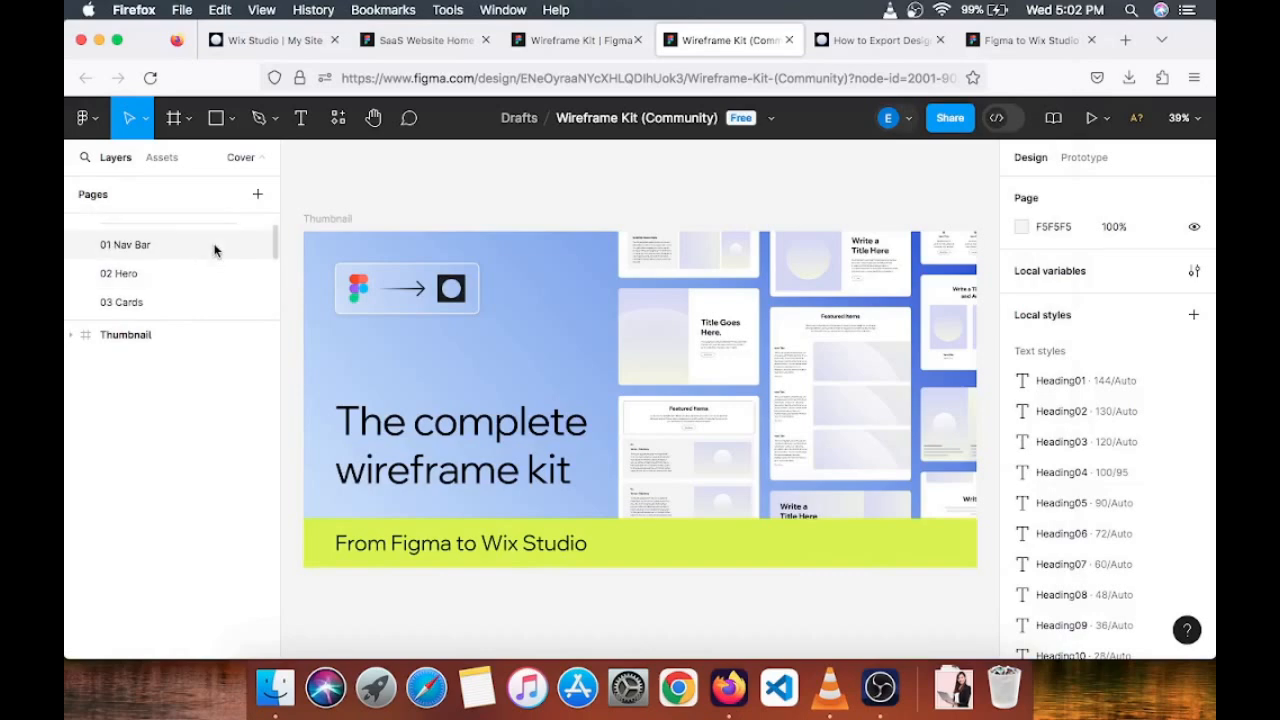
pyautogui.click(186, 254)
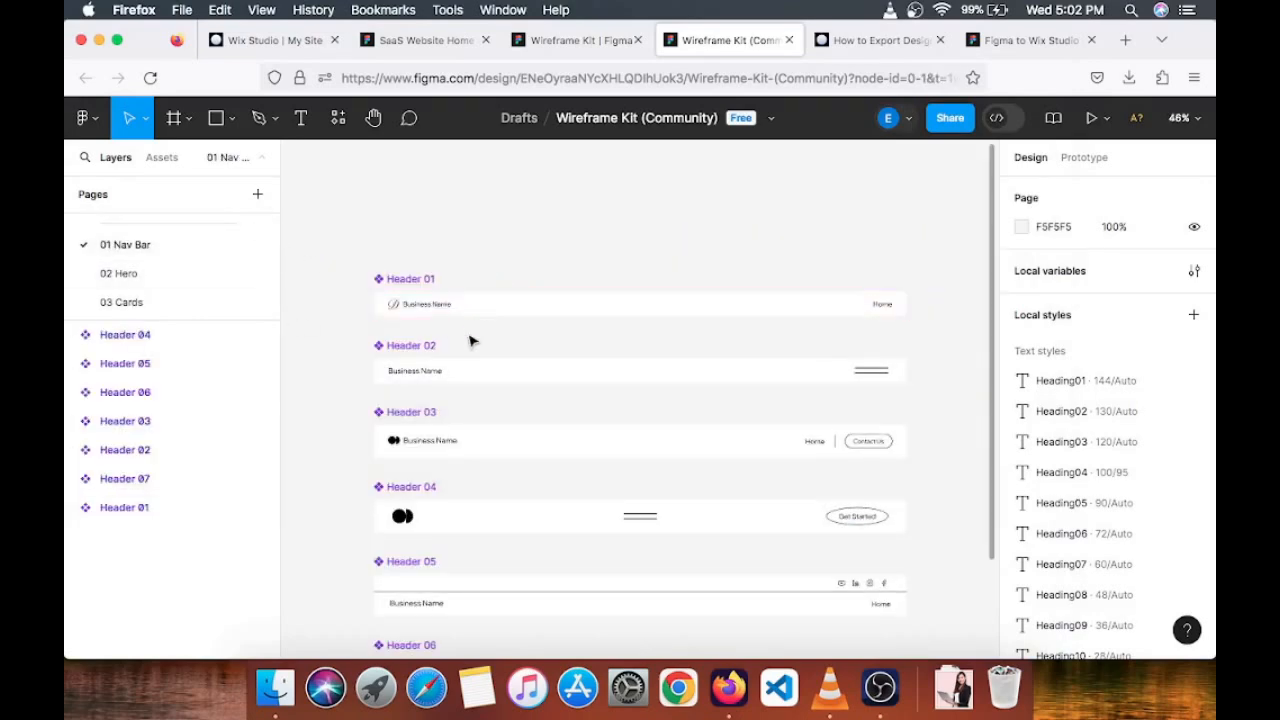
pyautogui.click(169, 286)
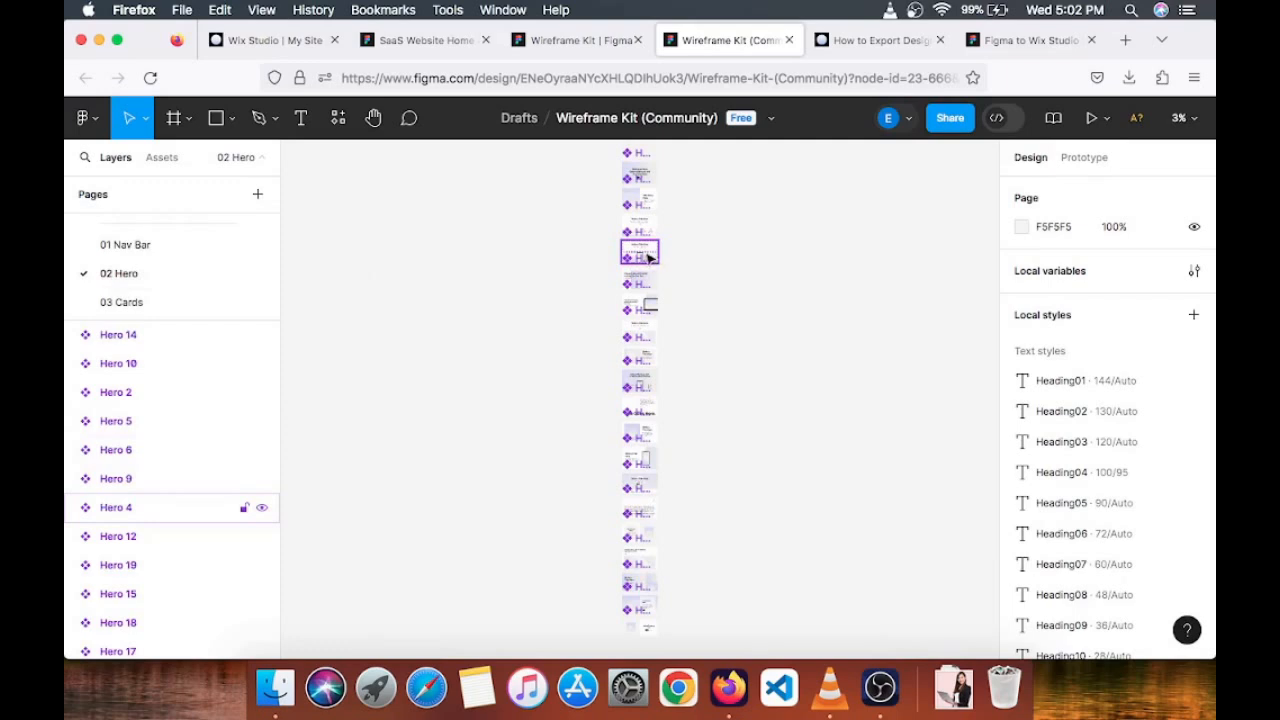
pyautogui.scroll(5, 652, 285)
pyautogui.scroll(2, 652, 252)
pyautogui.scroll(10, 623, 289)
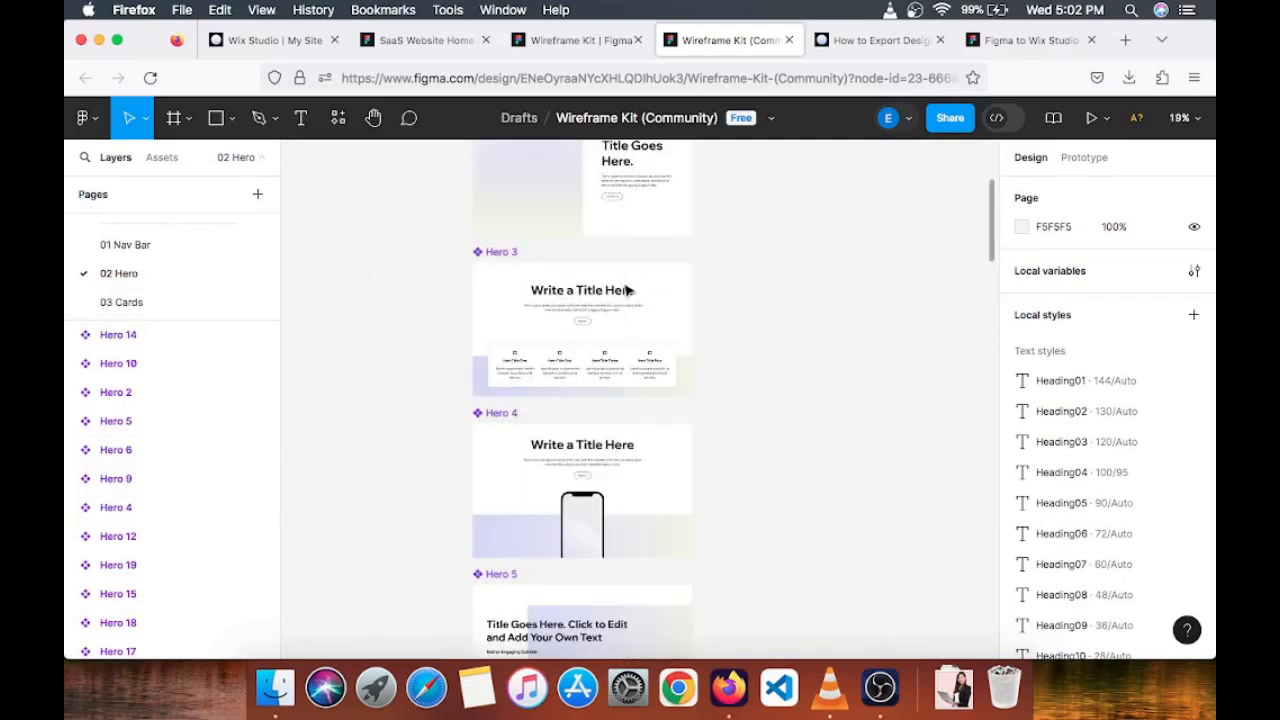
pyautogui.scroll(-3, 650, 355)
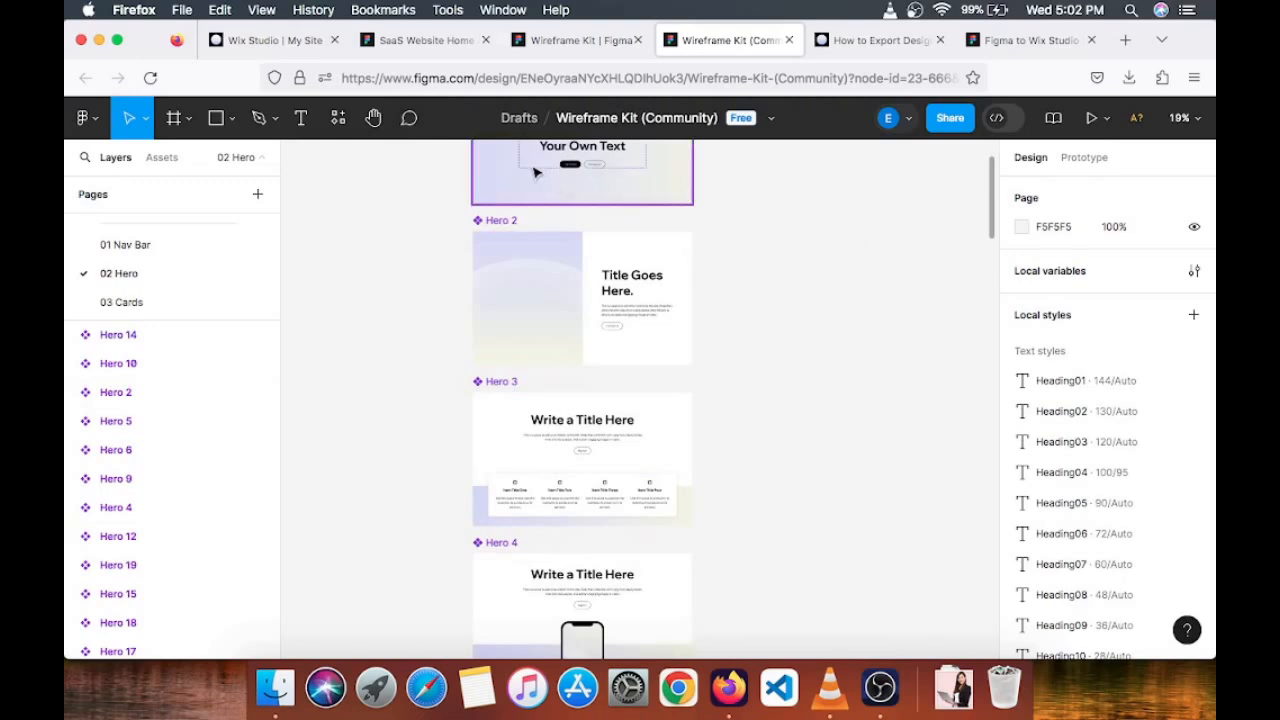
# - Launch the Figma to Wix Studio plugin in the wireframe kit and open the sharing options for the Hero 01 component
pyautogui.click(338, 119)
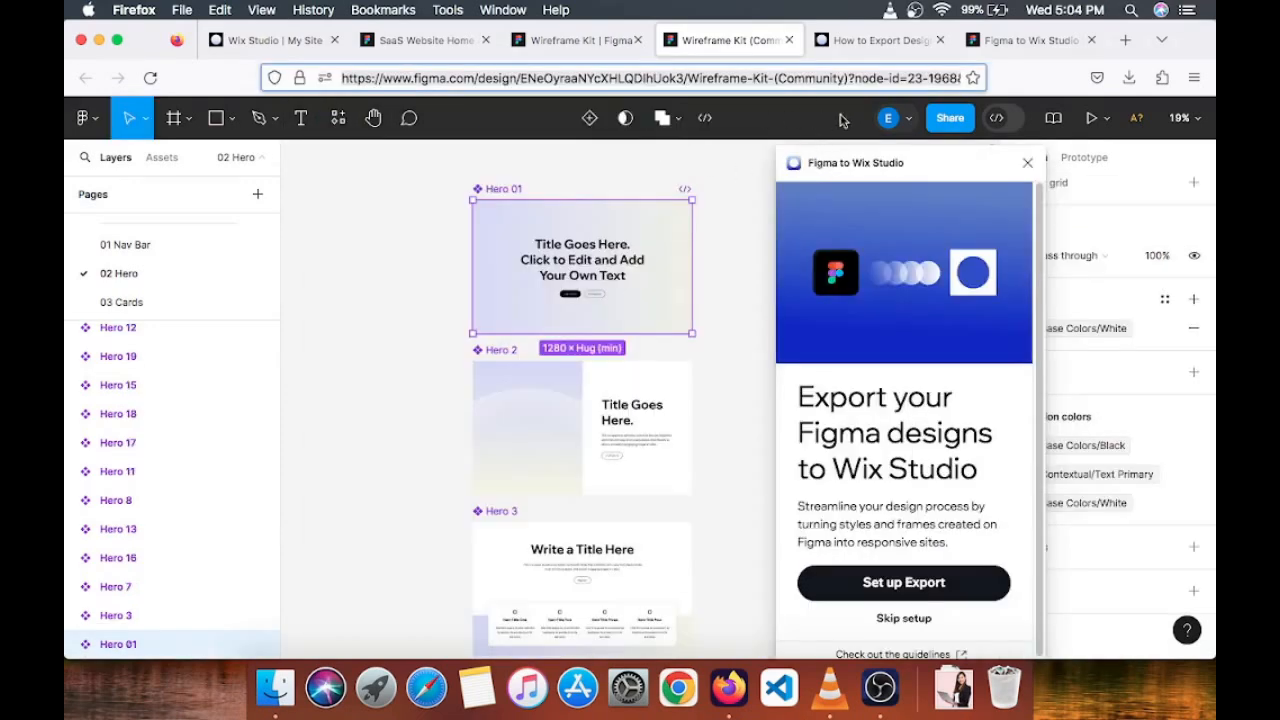
pyautogui.click(948, 118)
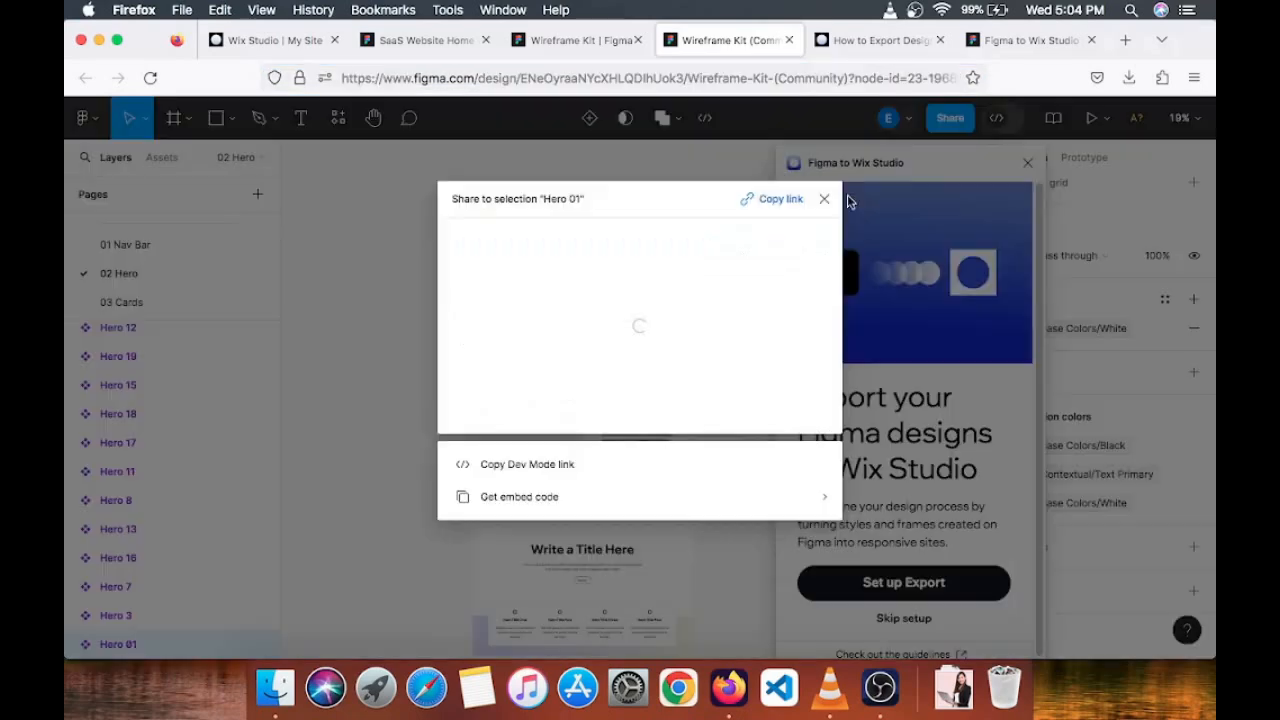
# - Switch to Wix Studio and connect the Figma import to the Wireframe Kit (Community) file by pasting its link
pyautogui.click(274, 42)
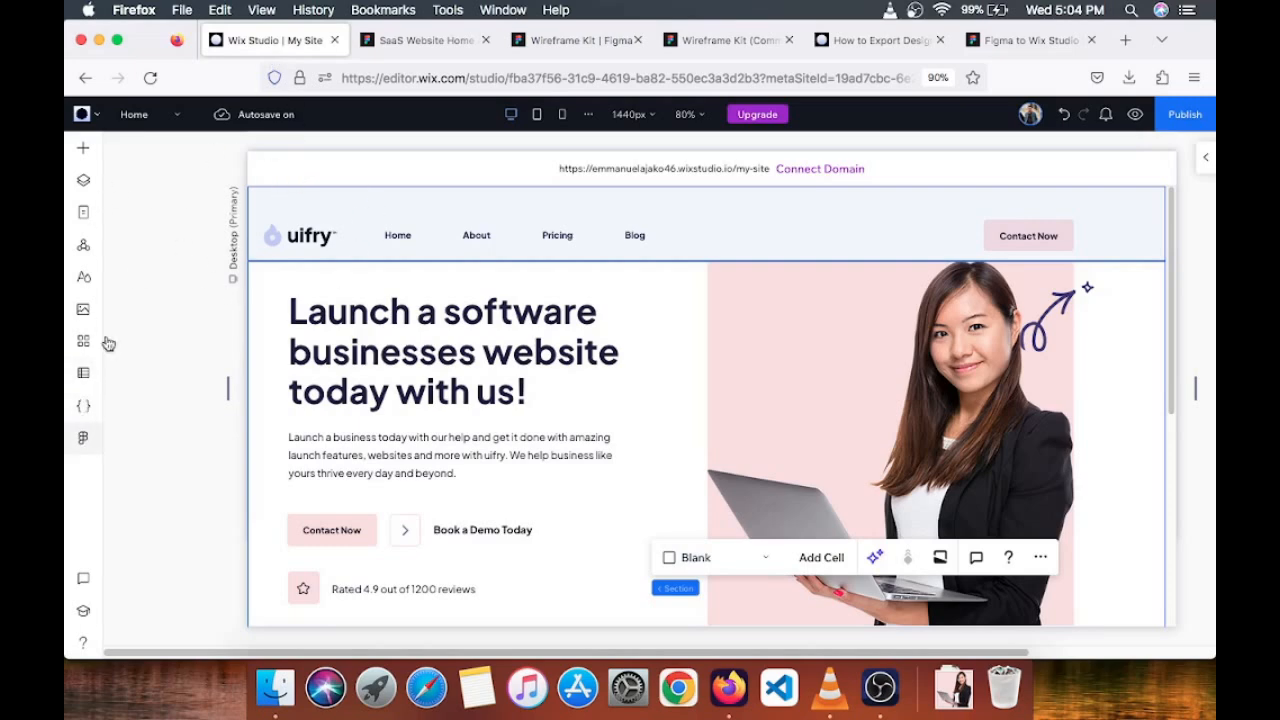
pyautogui.click(90, 440)
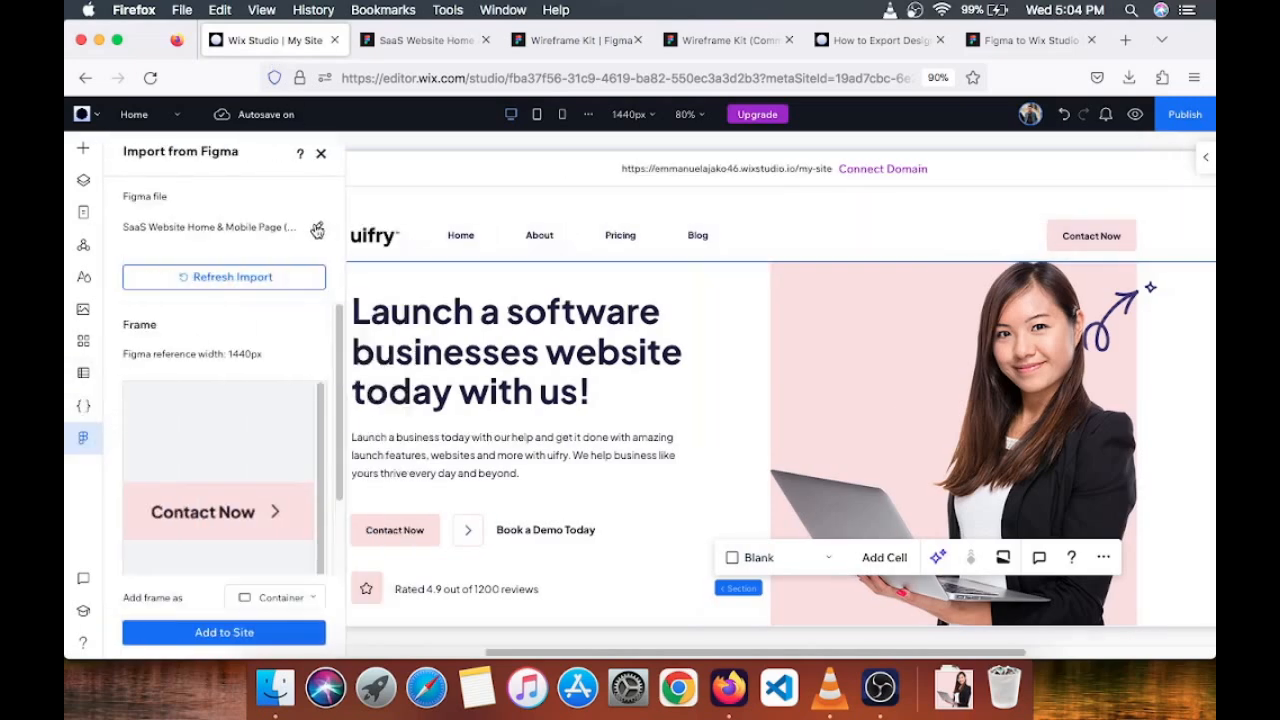
pyautogui.click(318, 227)
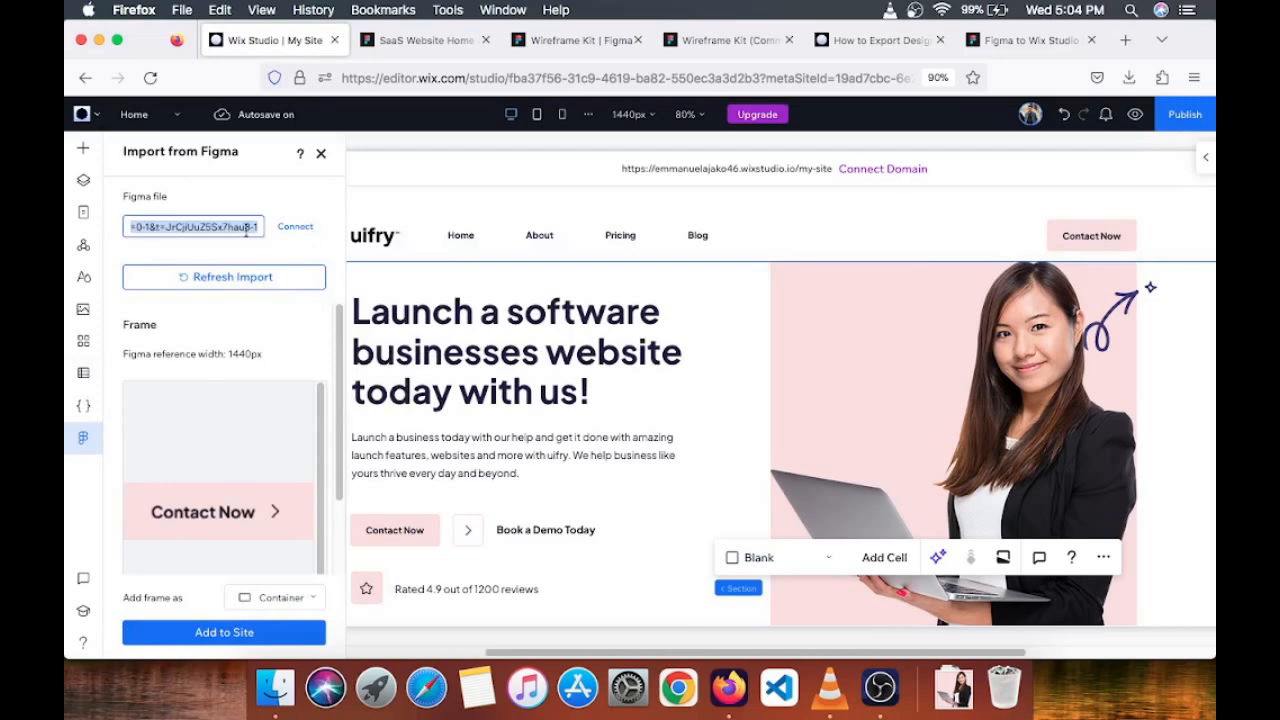
pyautogui.press('super+v')
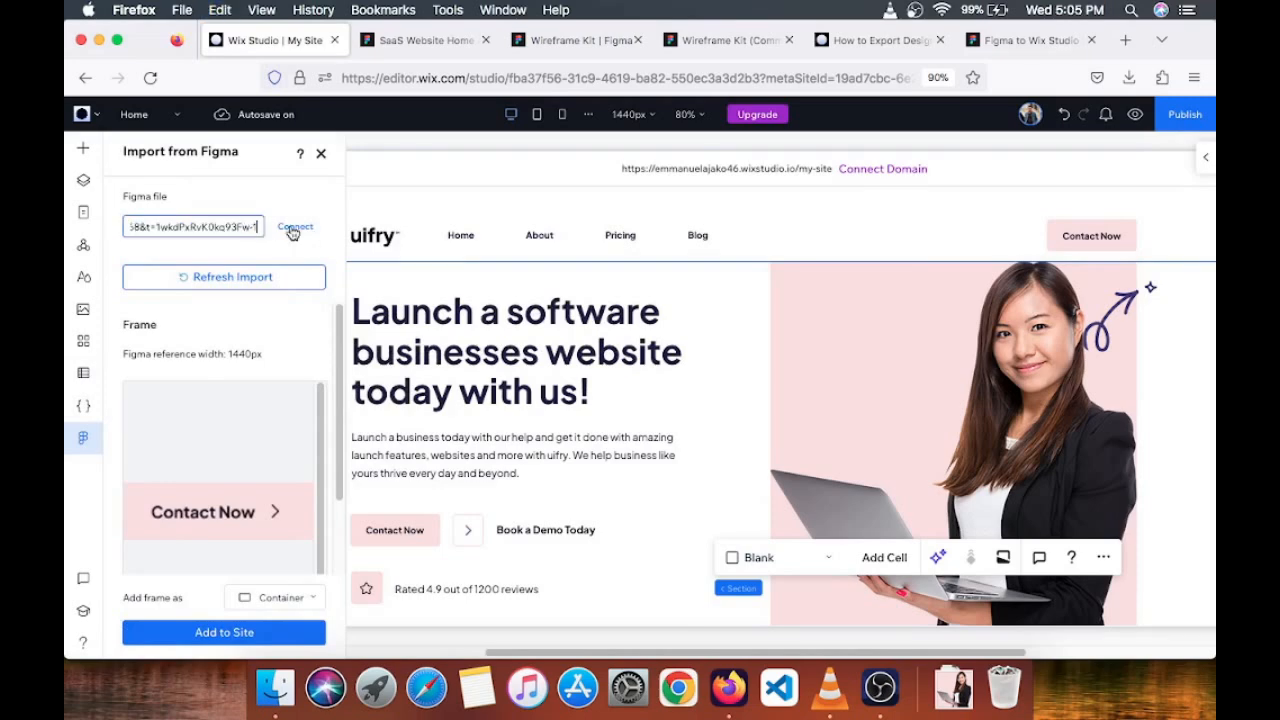
pyautogui.click(293, 229)
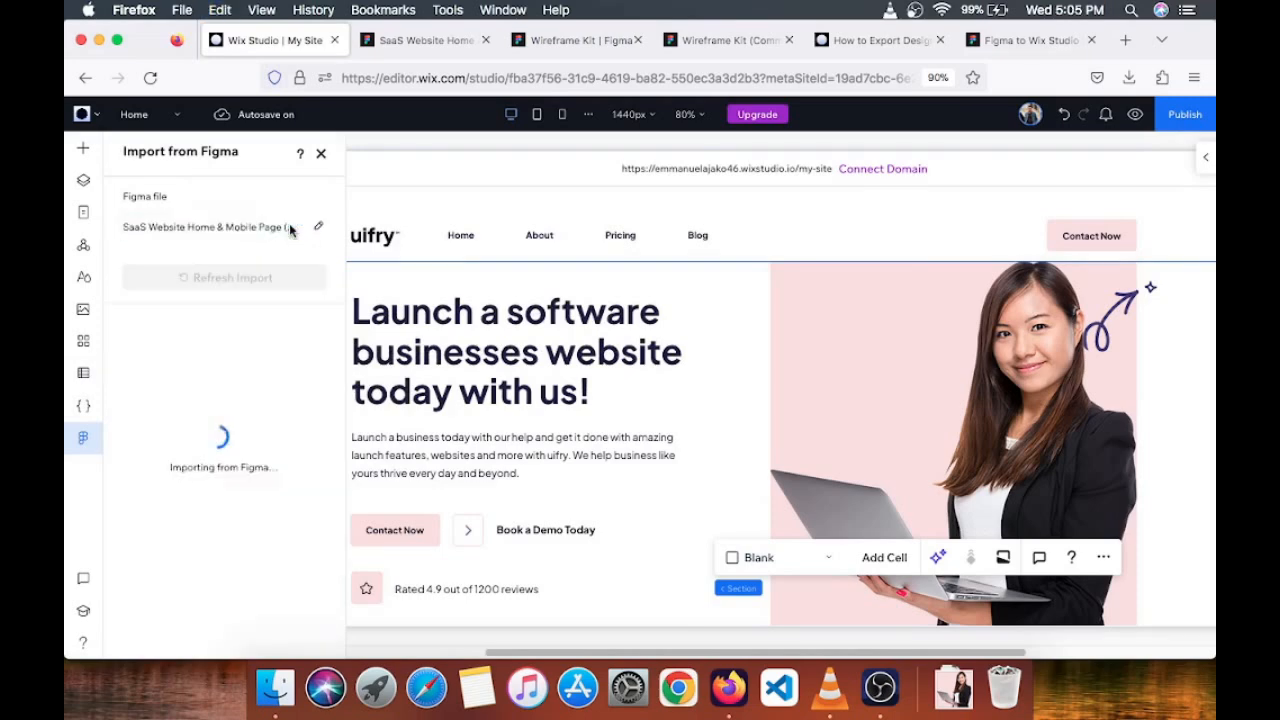
# - Switch to the Wireframe Kit in Figma, close the sharing dialog, and export the Hero 2 frame to Wix Studio
pyautogui.click(729, 41)
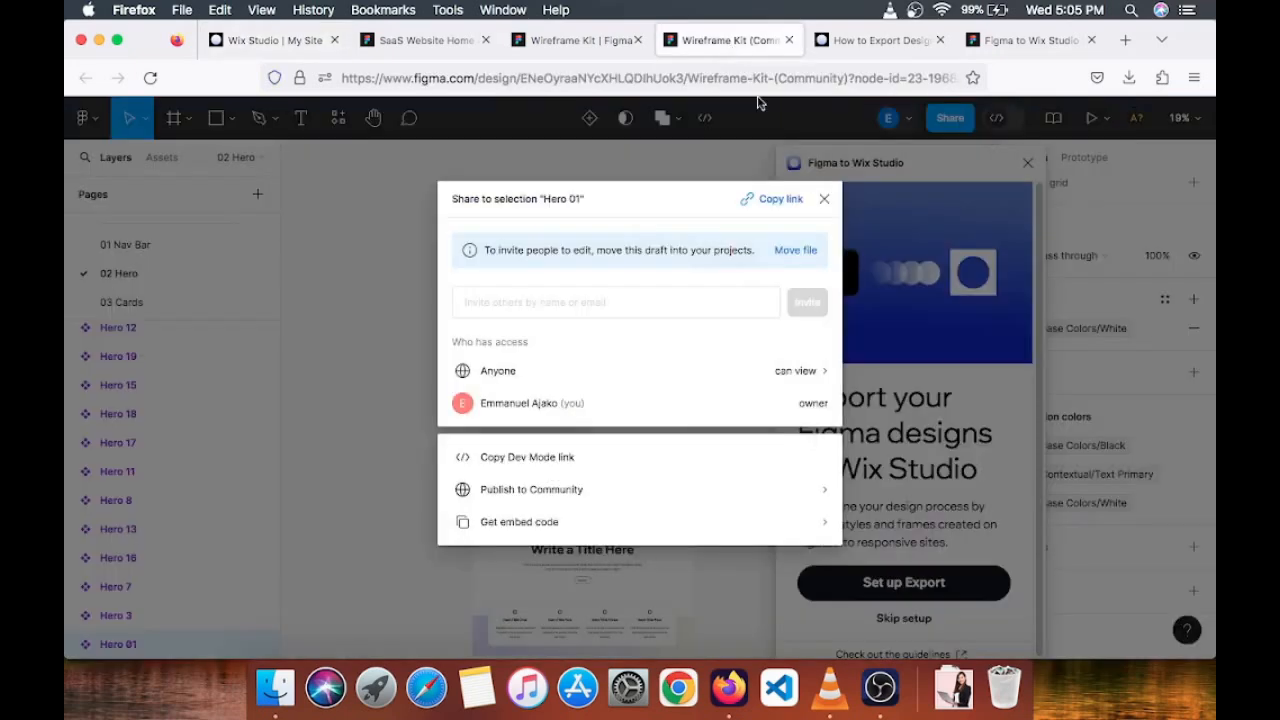
pyautogui.click(824, 200)
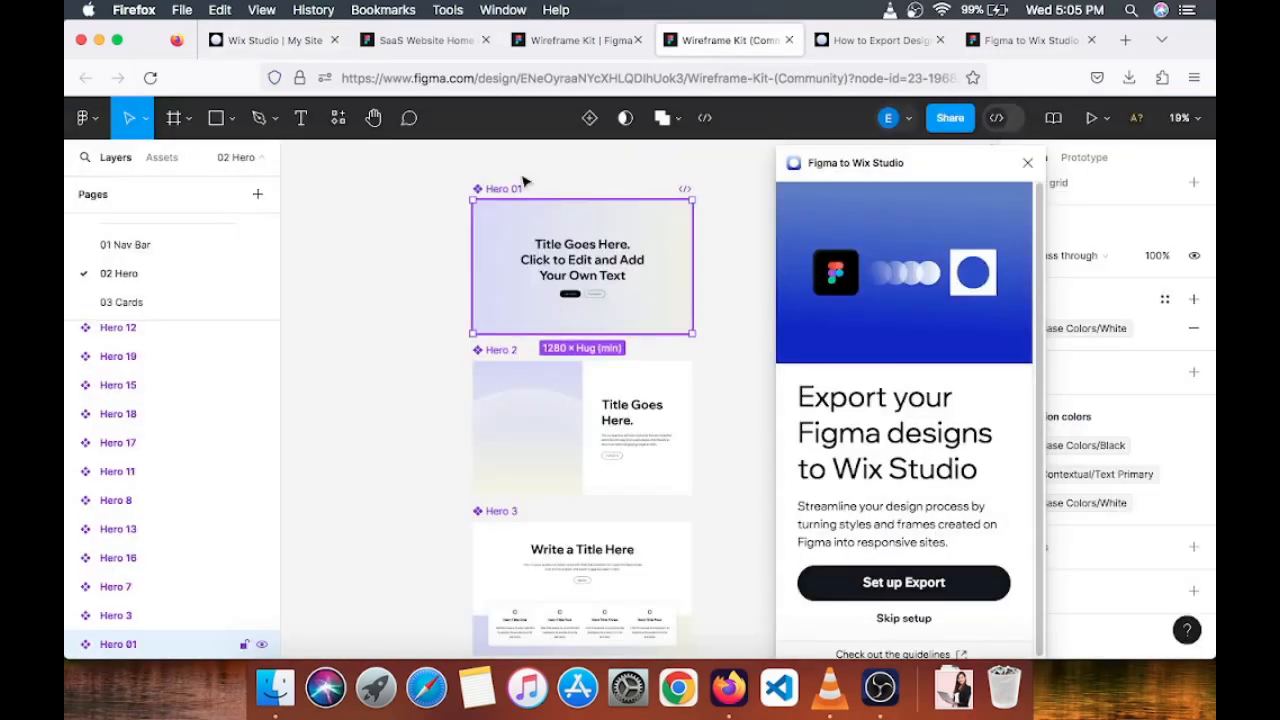
pyautogui.scroll(-3, 560, 401)
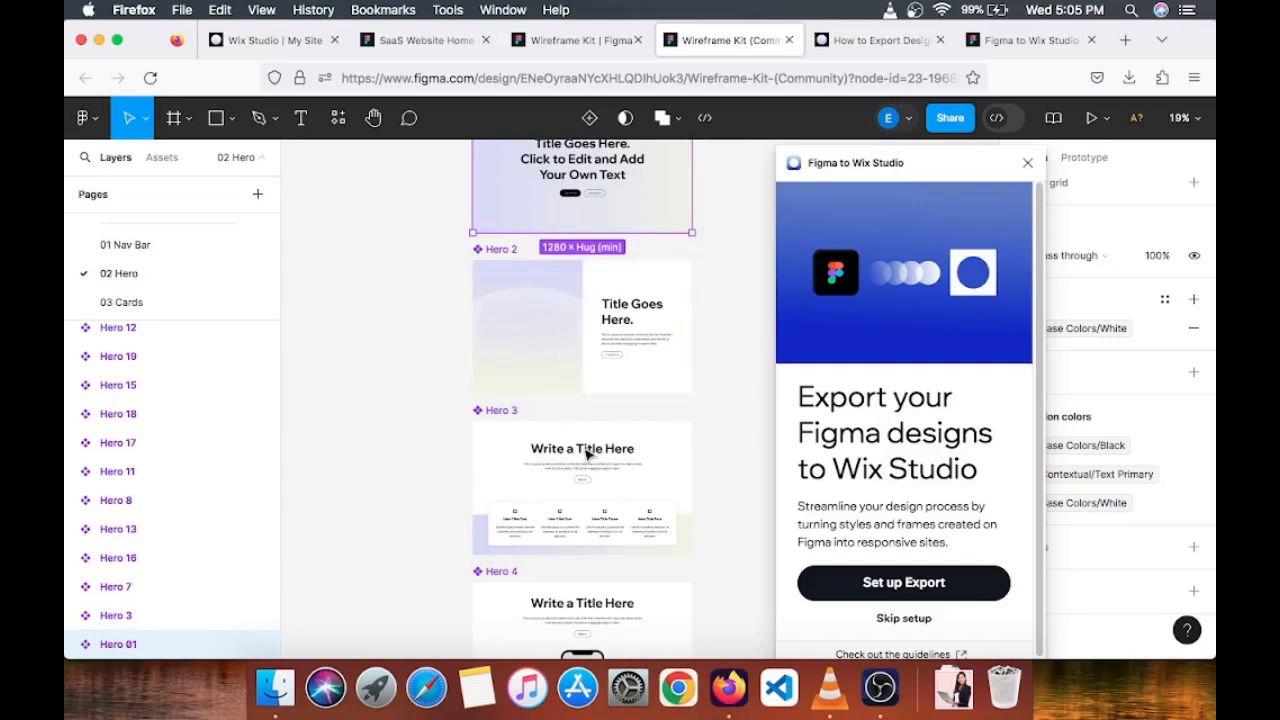
pyautogui.scroll(2, 584, 430)
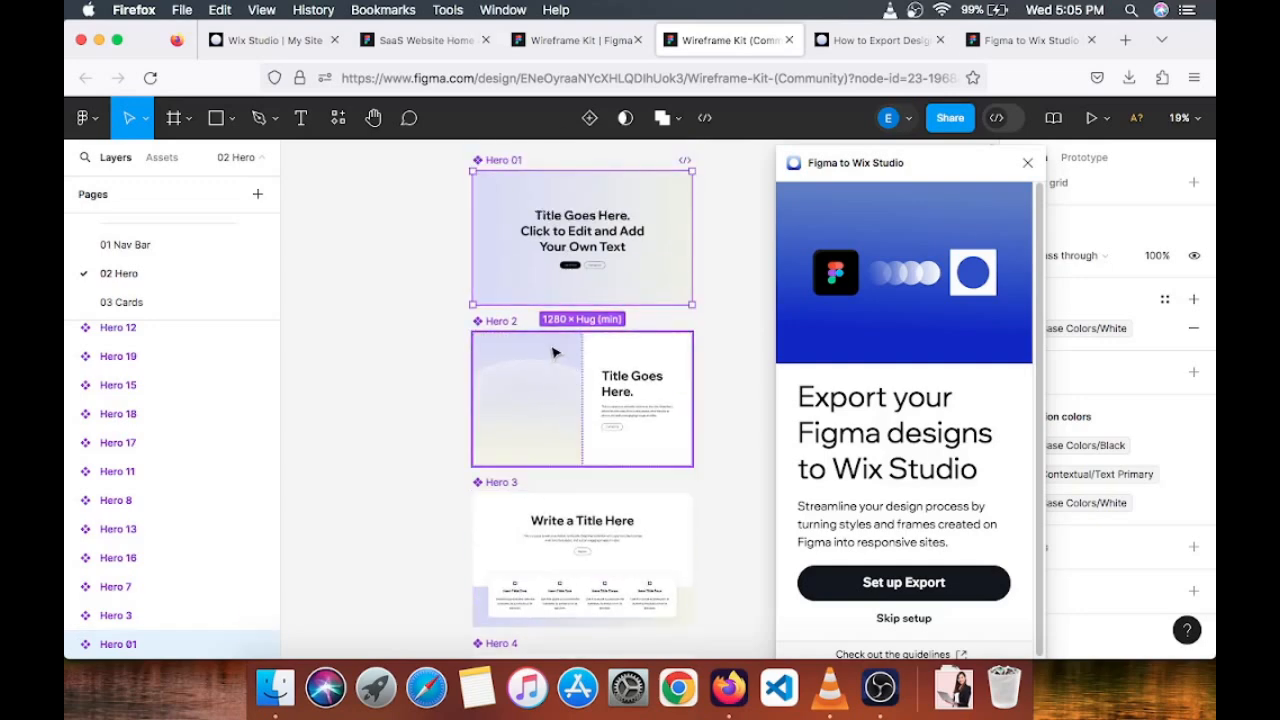
pyautogui.click(555, 352)
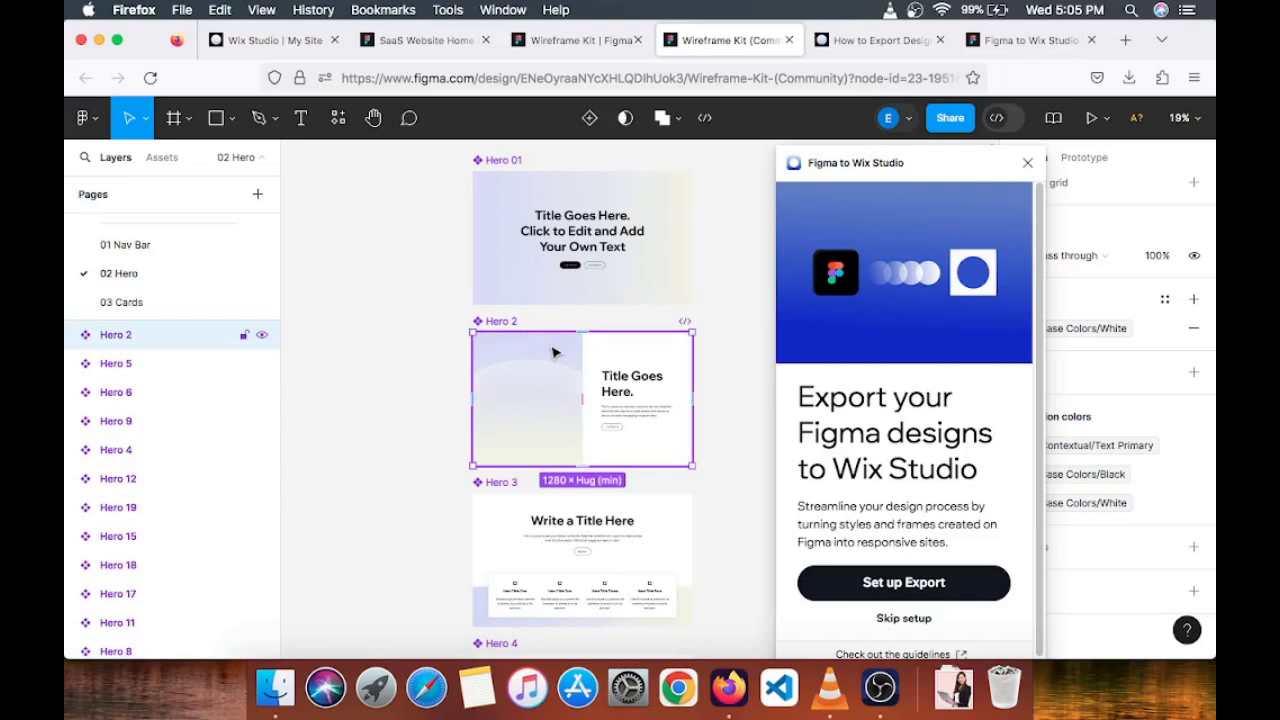
pyautogui.click(907, 618)
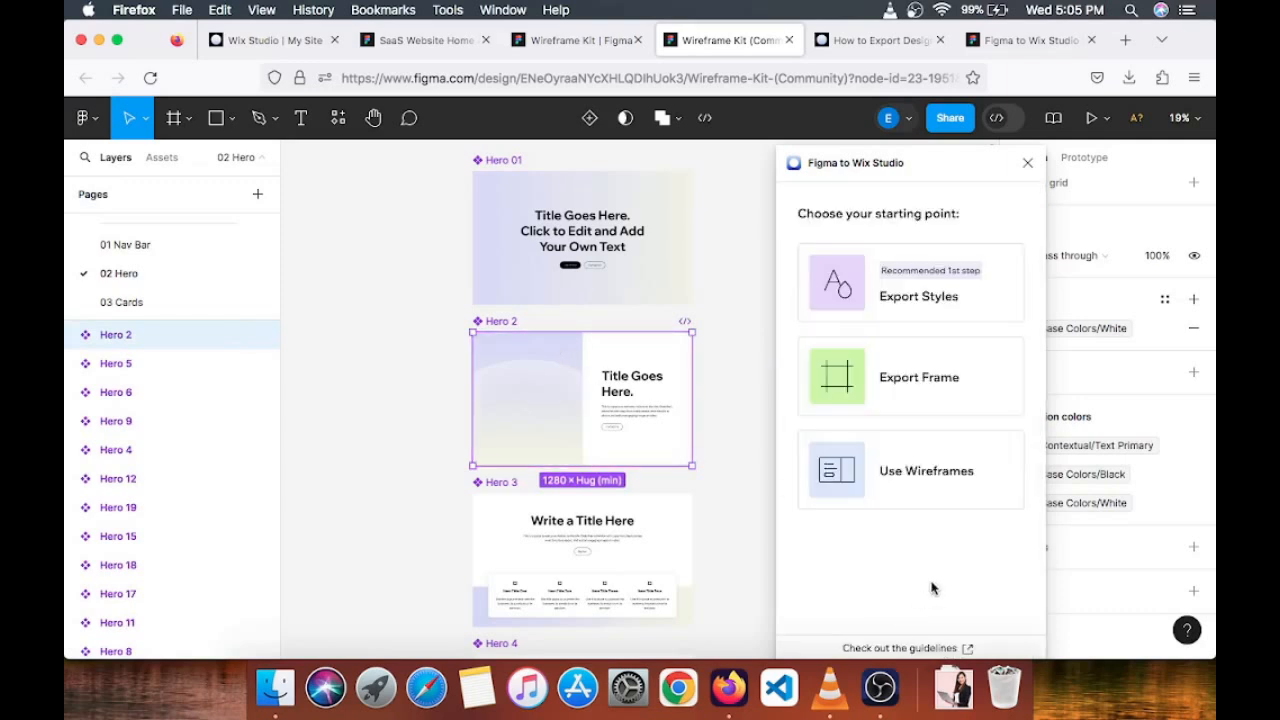
pyautogui.click(937, 388)
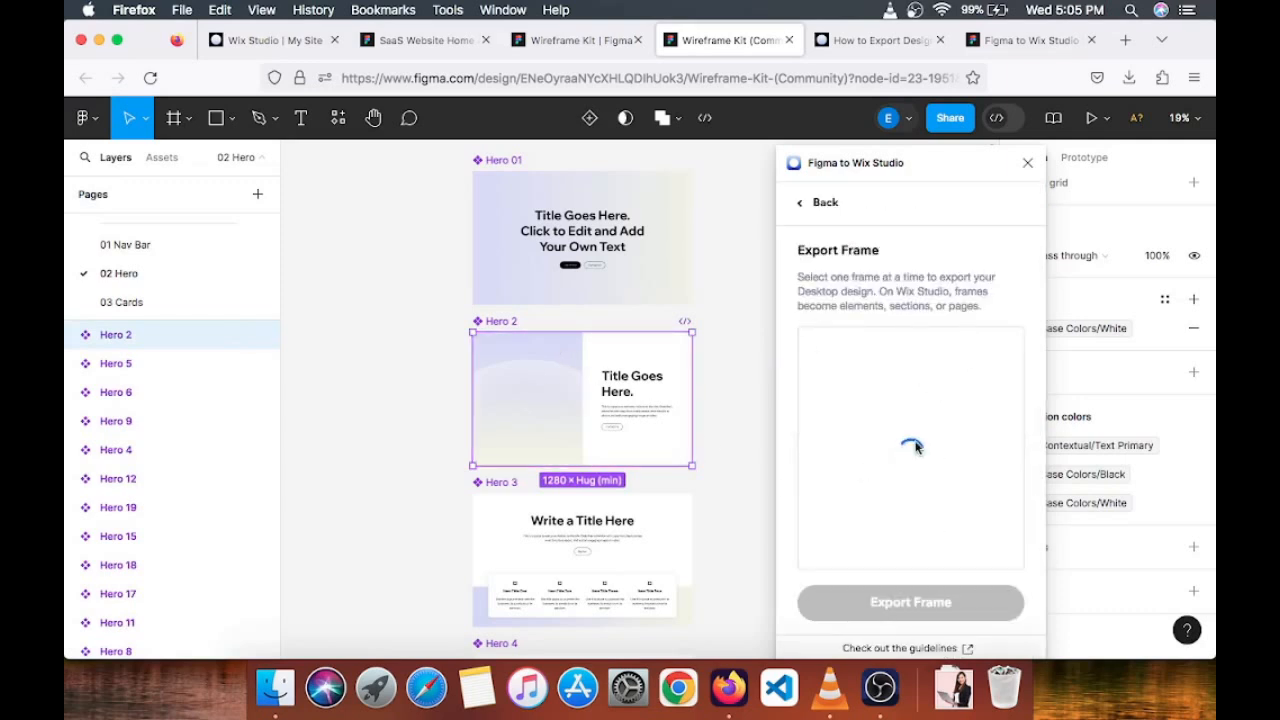
pyautogui.click(928, 603)
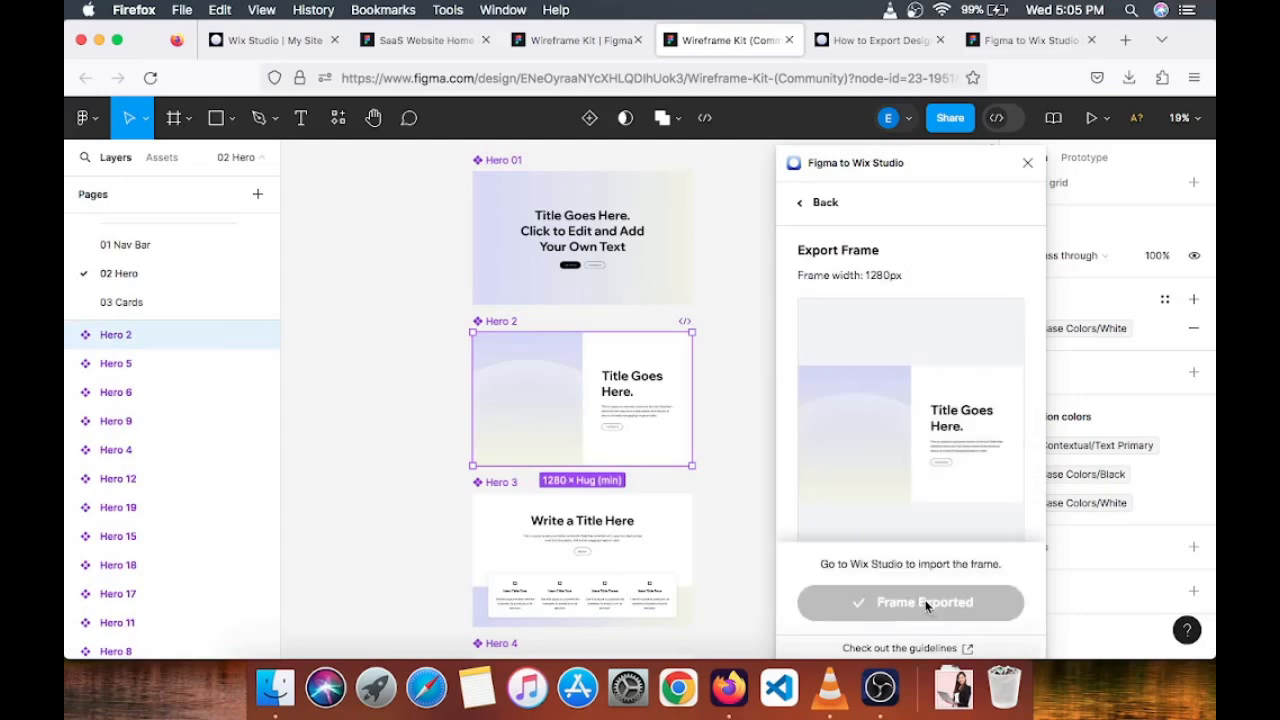
# - Switch to Wix Studio, refresh the Figma import, and add the Hero 2 frame to the site as a Section below the header
pyautogui.click(270, 42)
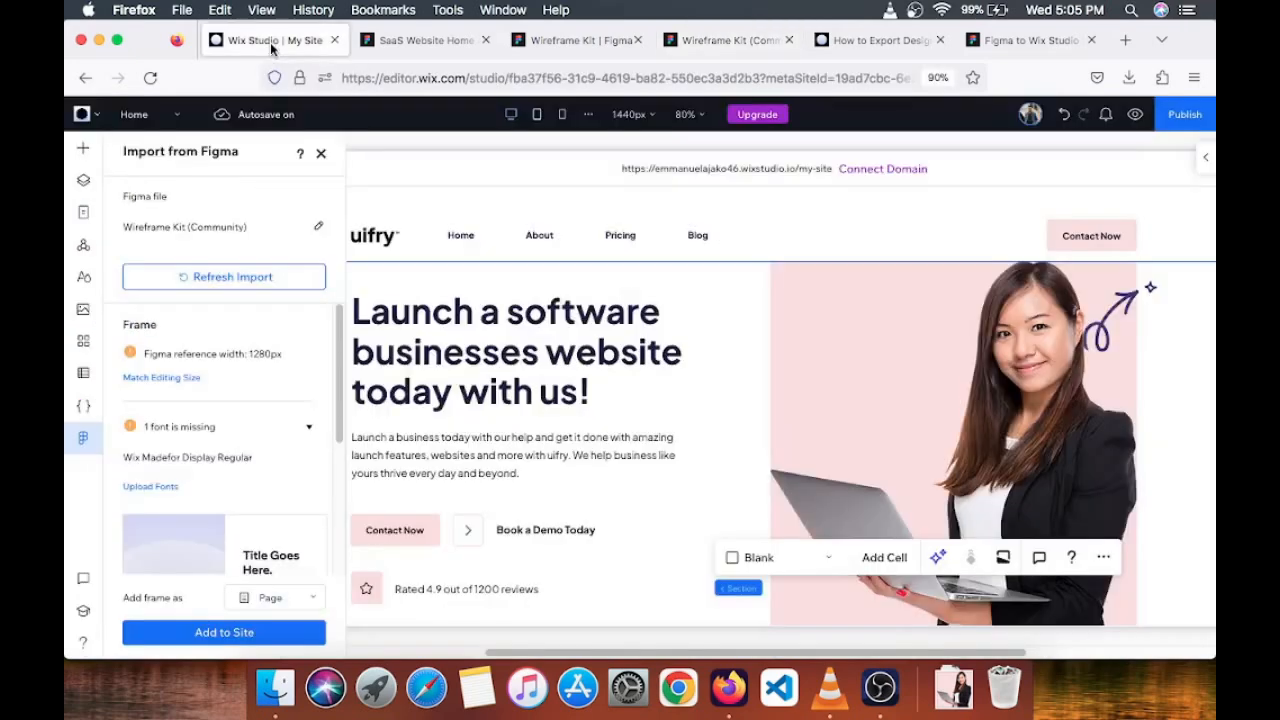
pyautogui.click(233, 280)
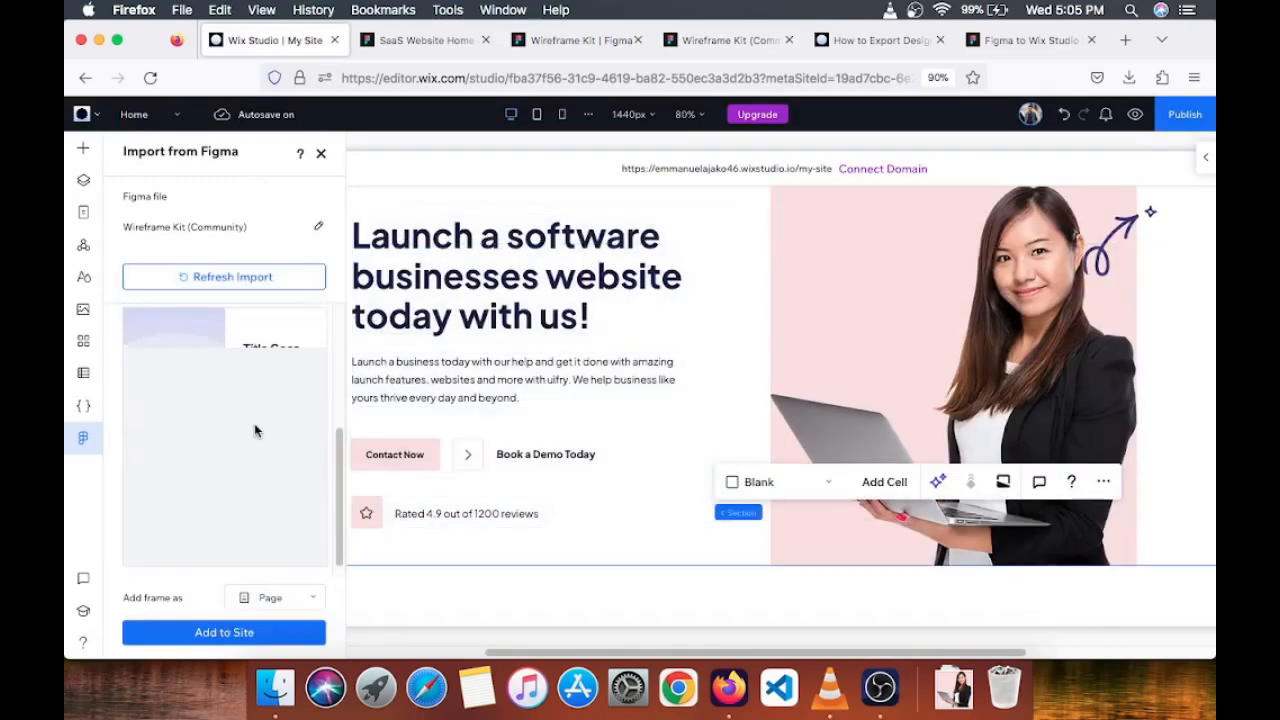
pyautogui.scroll(-2, 816, 388)
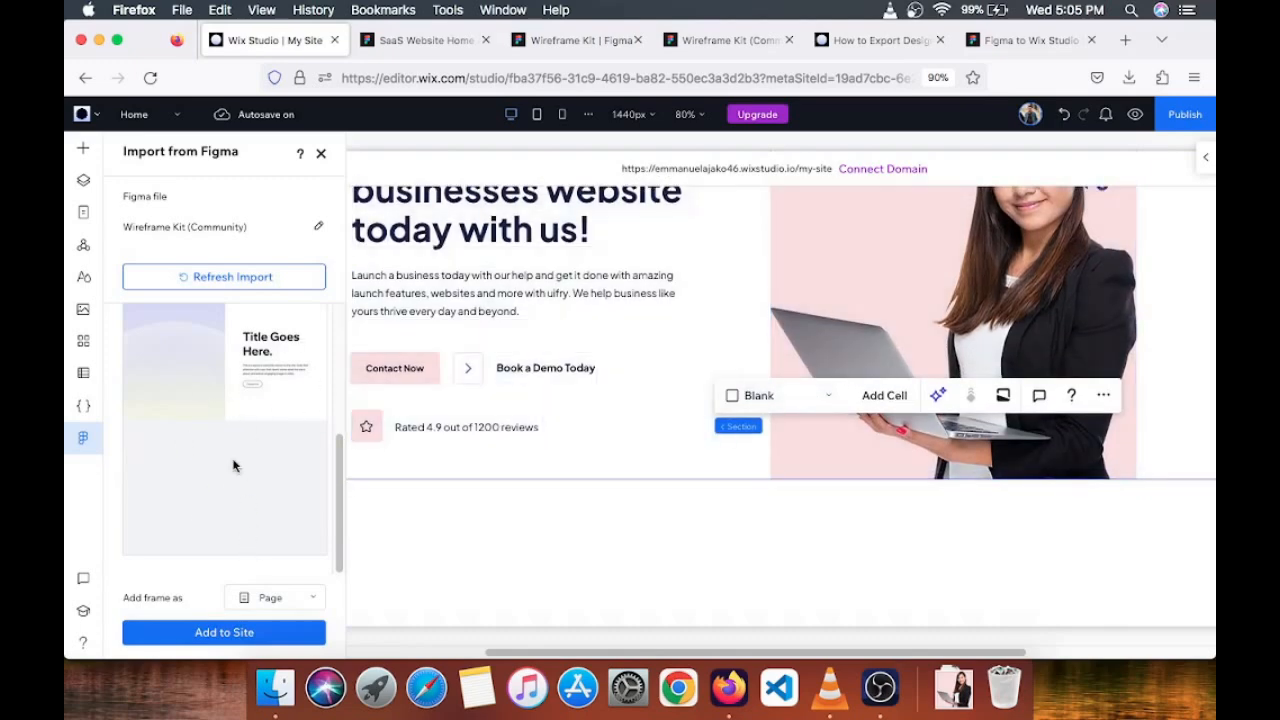
pyautogui.click(272, 597)
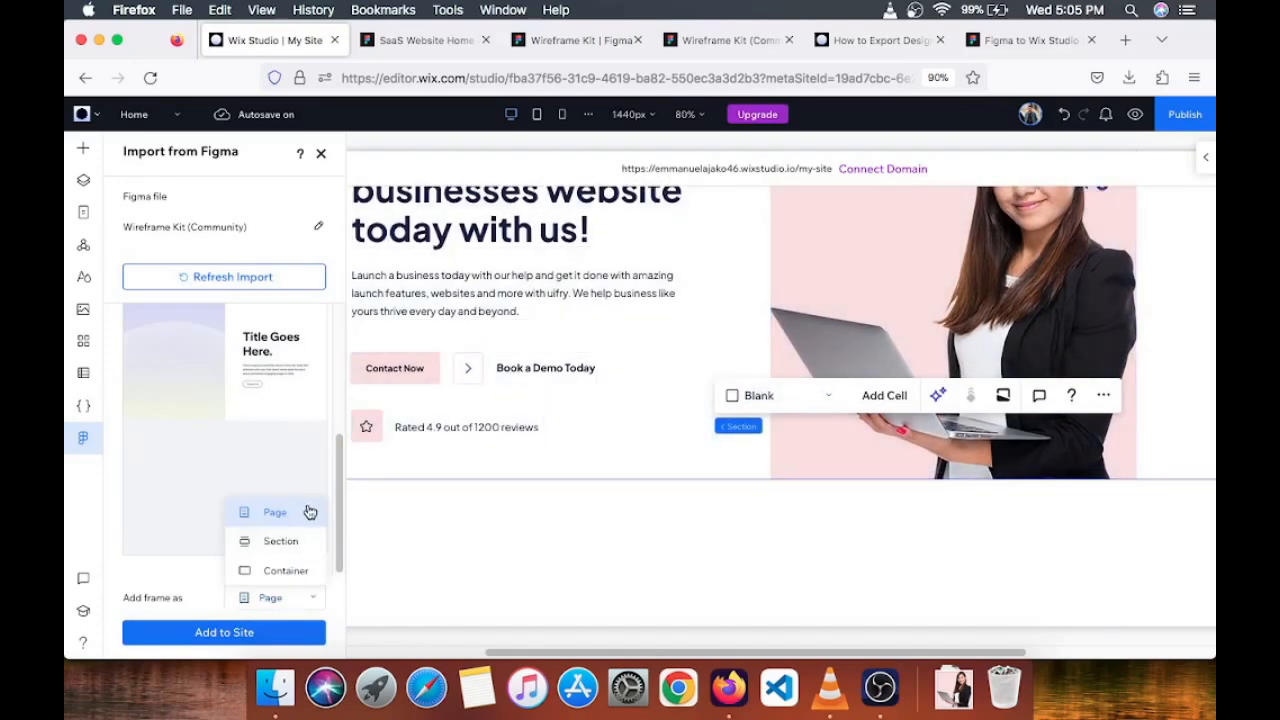
pyautogui.click(285, 545)
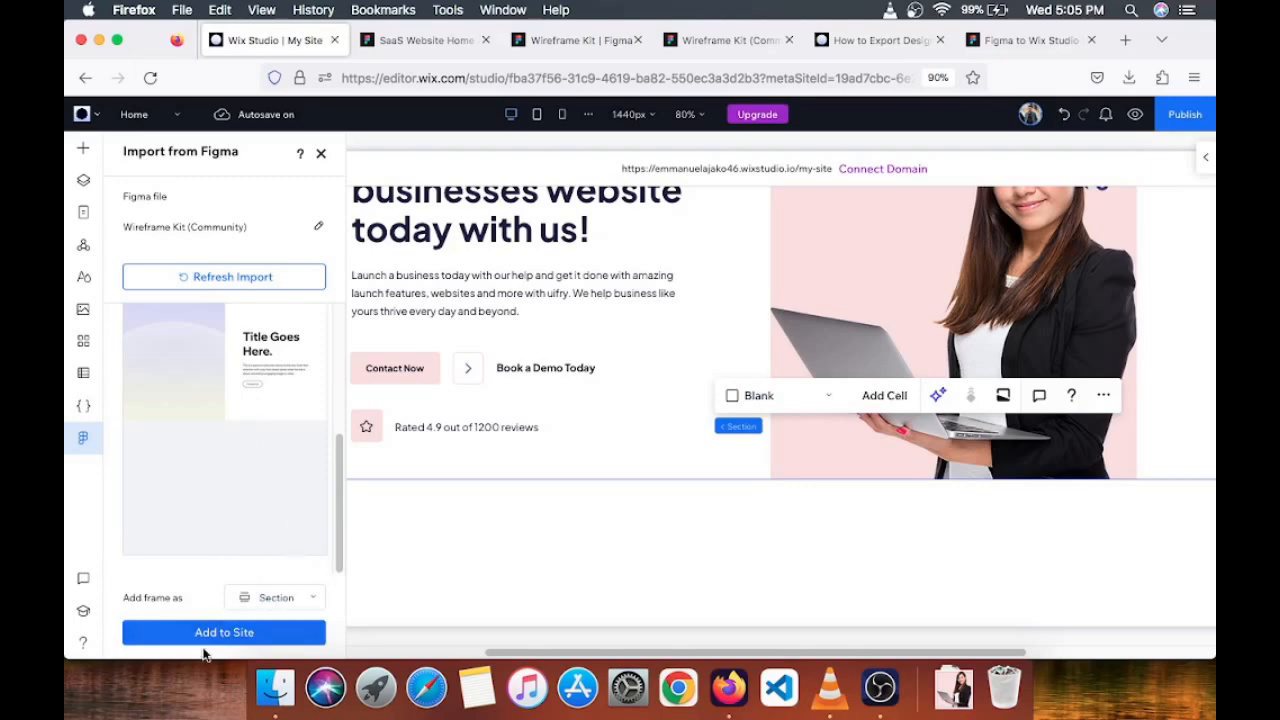
pyautogui.scroll(-3, 618, 462)
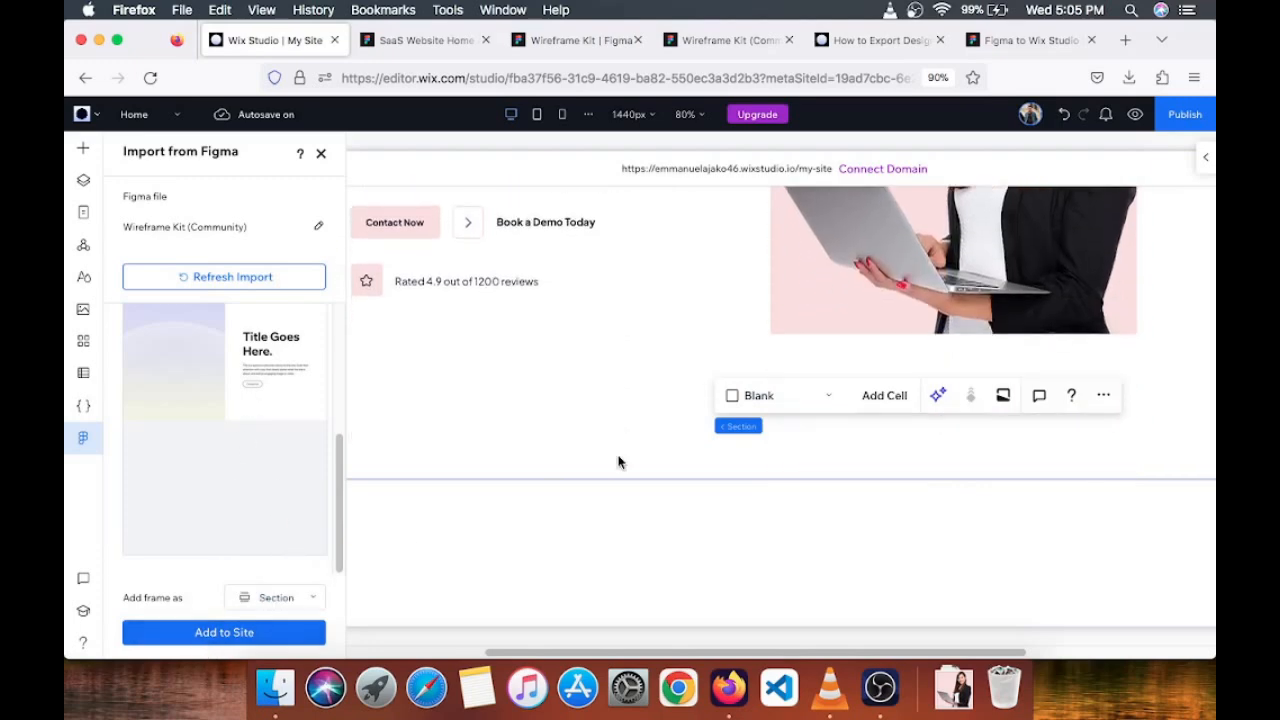
pyautogui.scroll(3, 709, 496)
pyautogui.scroll(2, 709, 496)
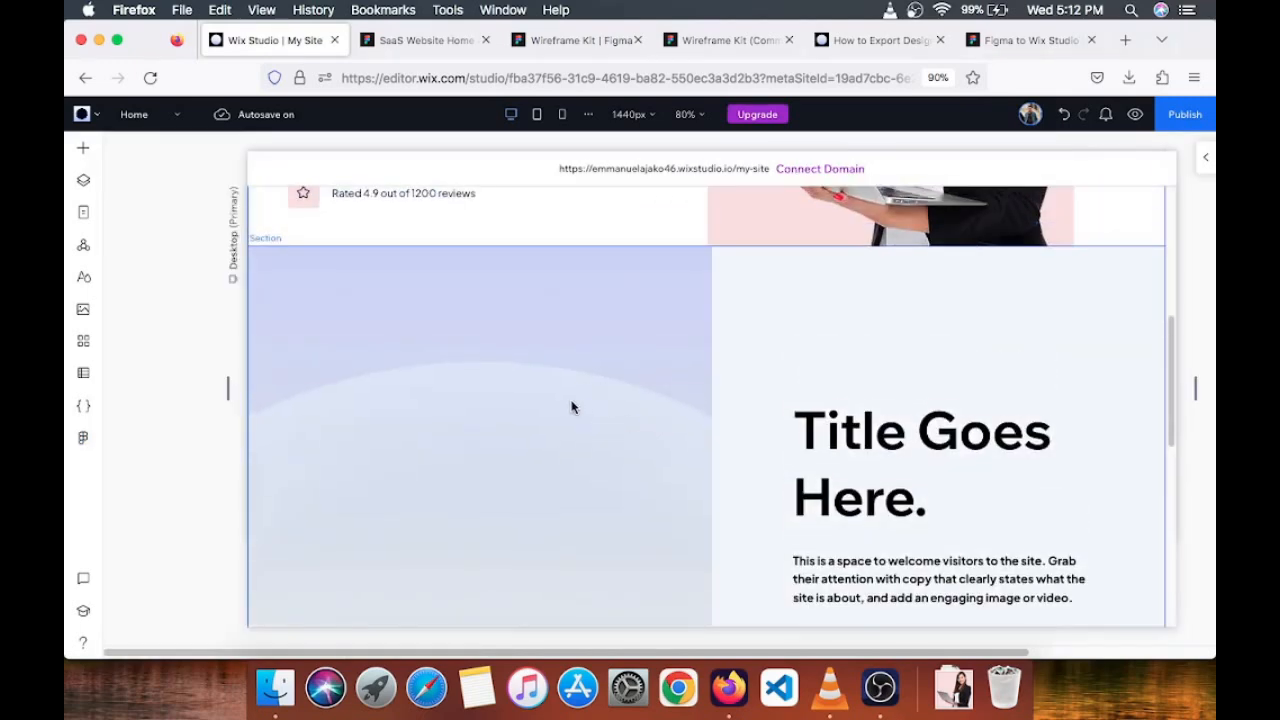
pyautogui.scroll(-1, 572, 407)
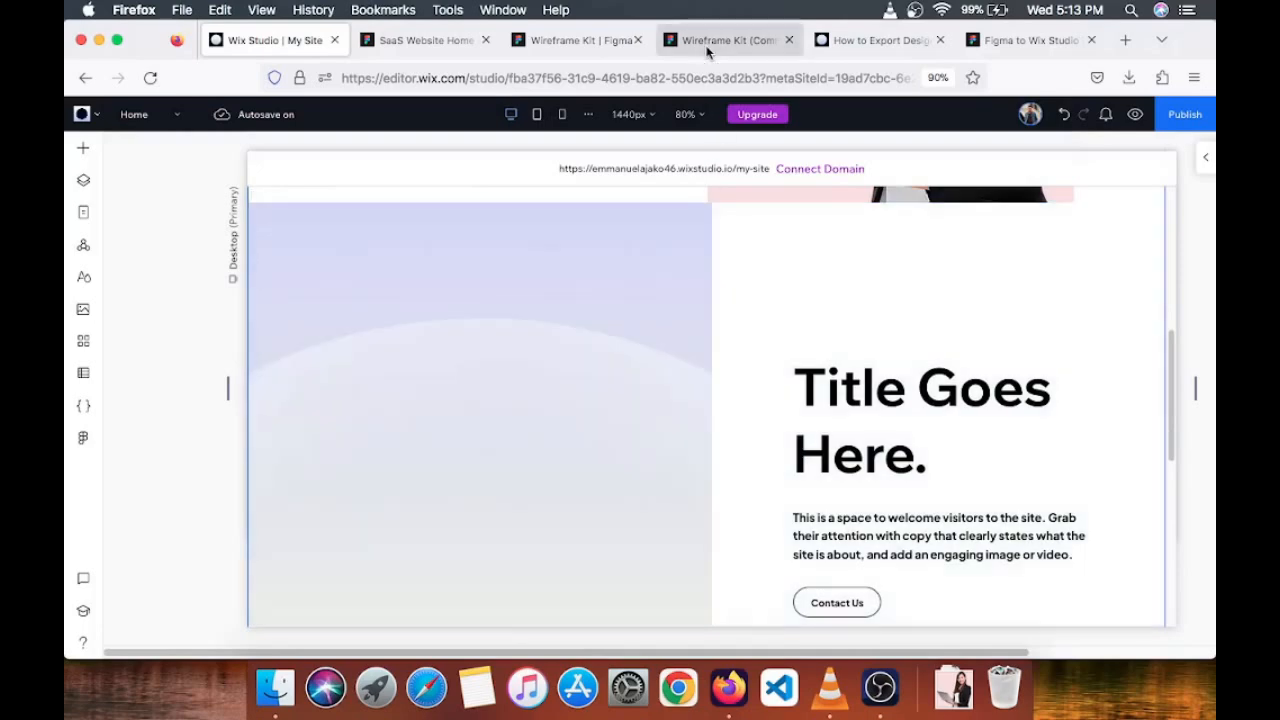
pyautogui.click(707, 41)
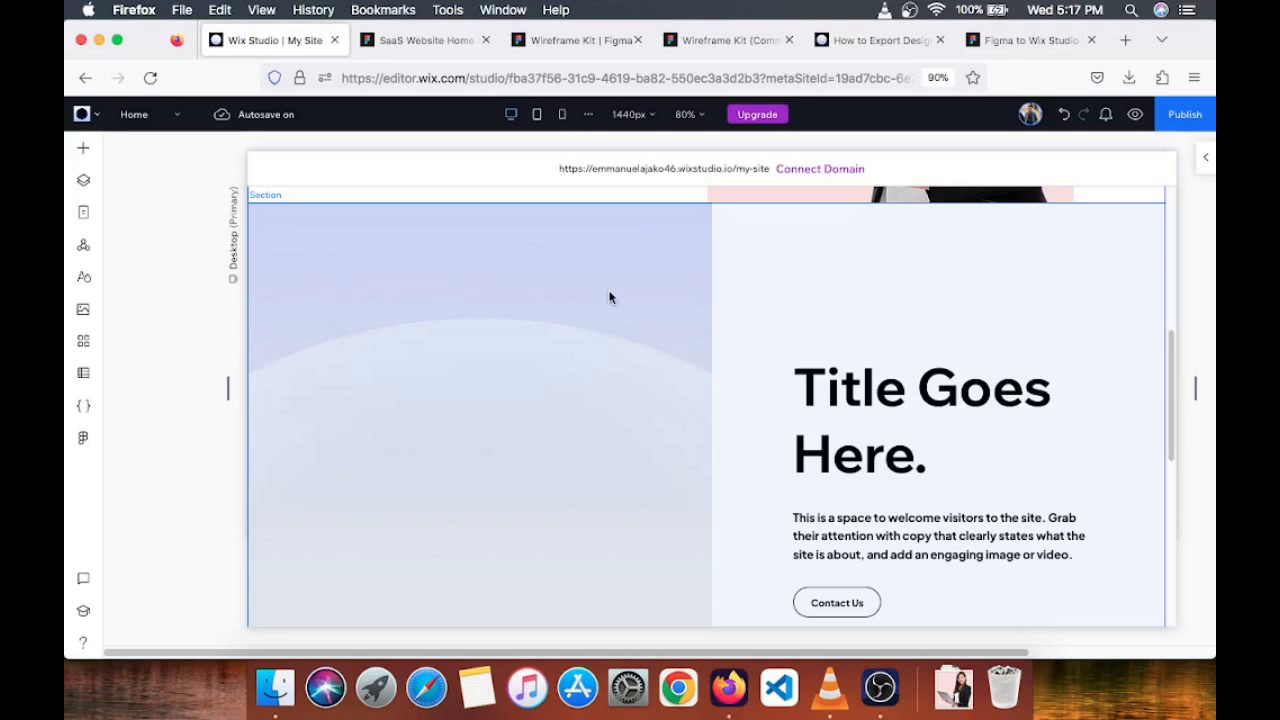
pyautogui.moveTo(685, 218)
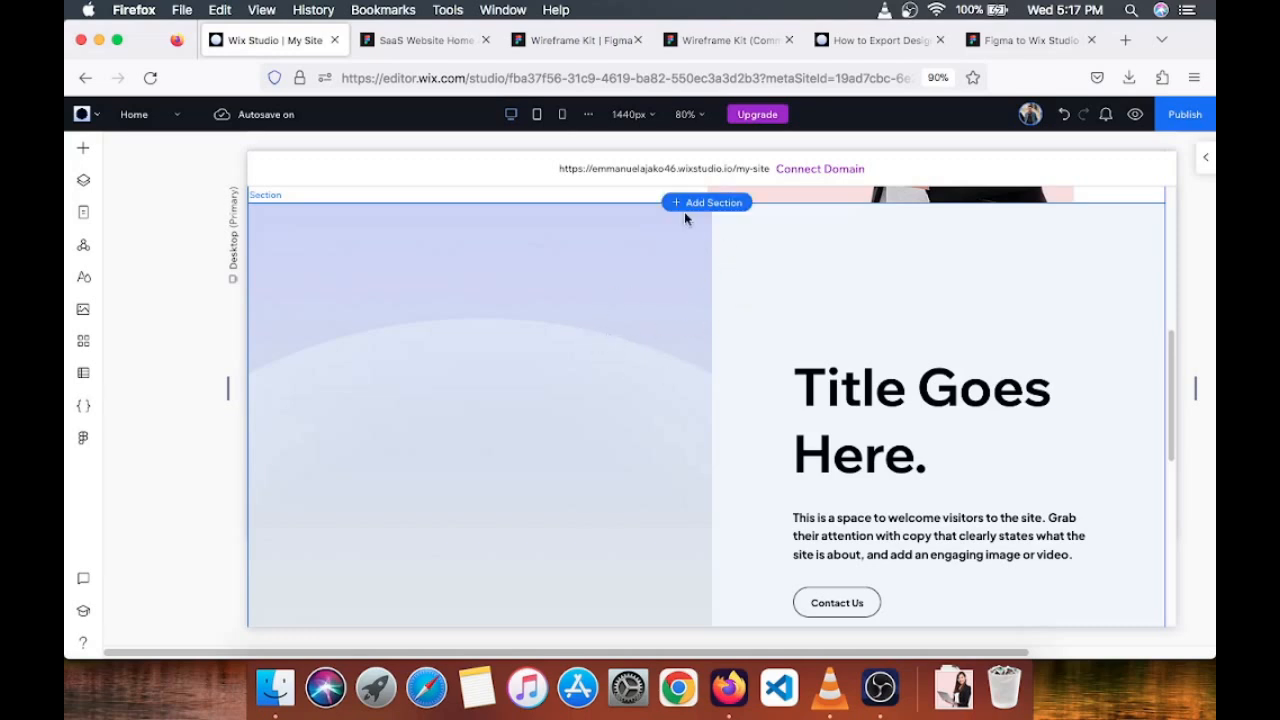